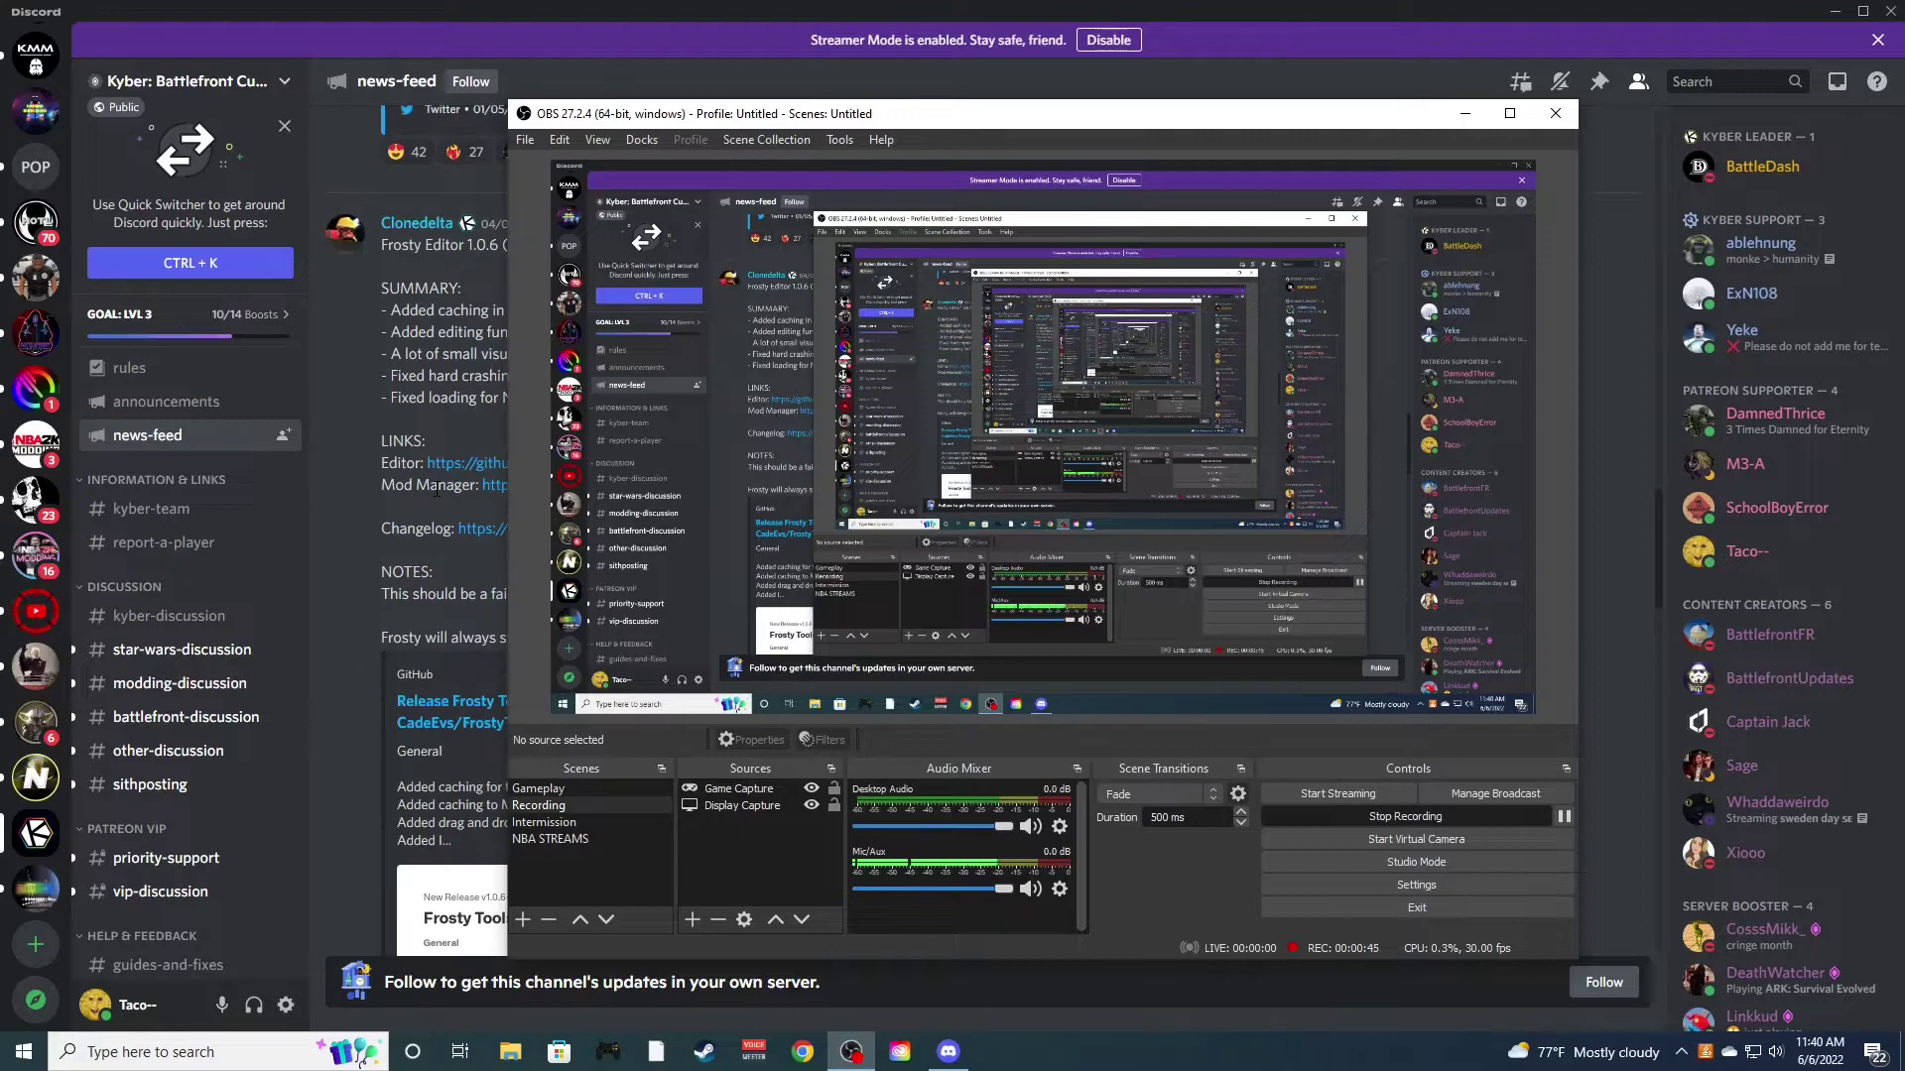
Request the Frosty Editor zip from the Discord release post, dismiss the download warning, and minimise Discord
click(342, 355)
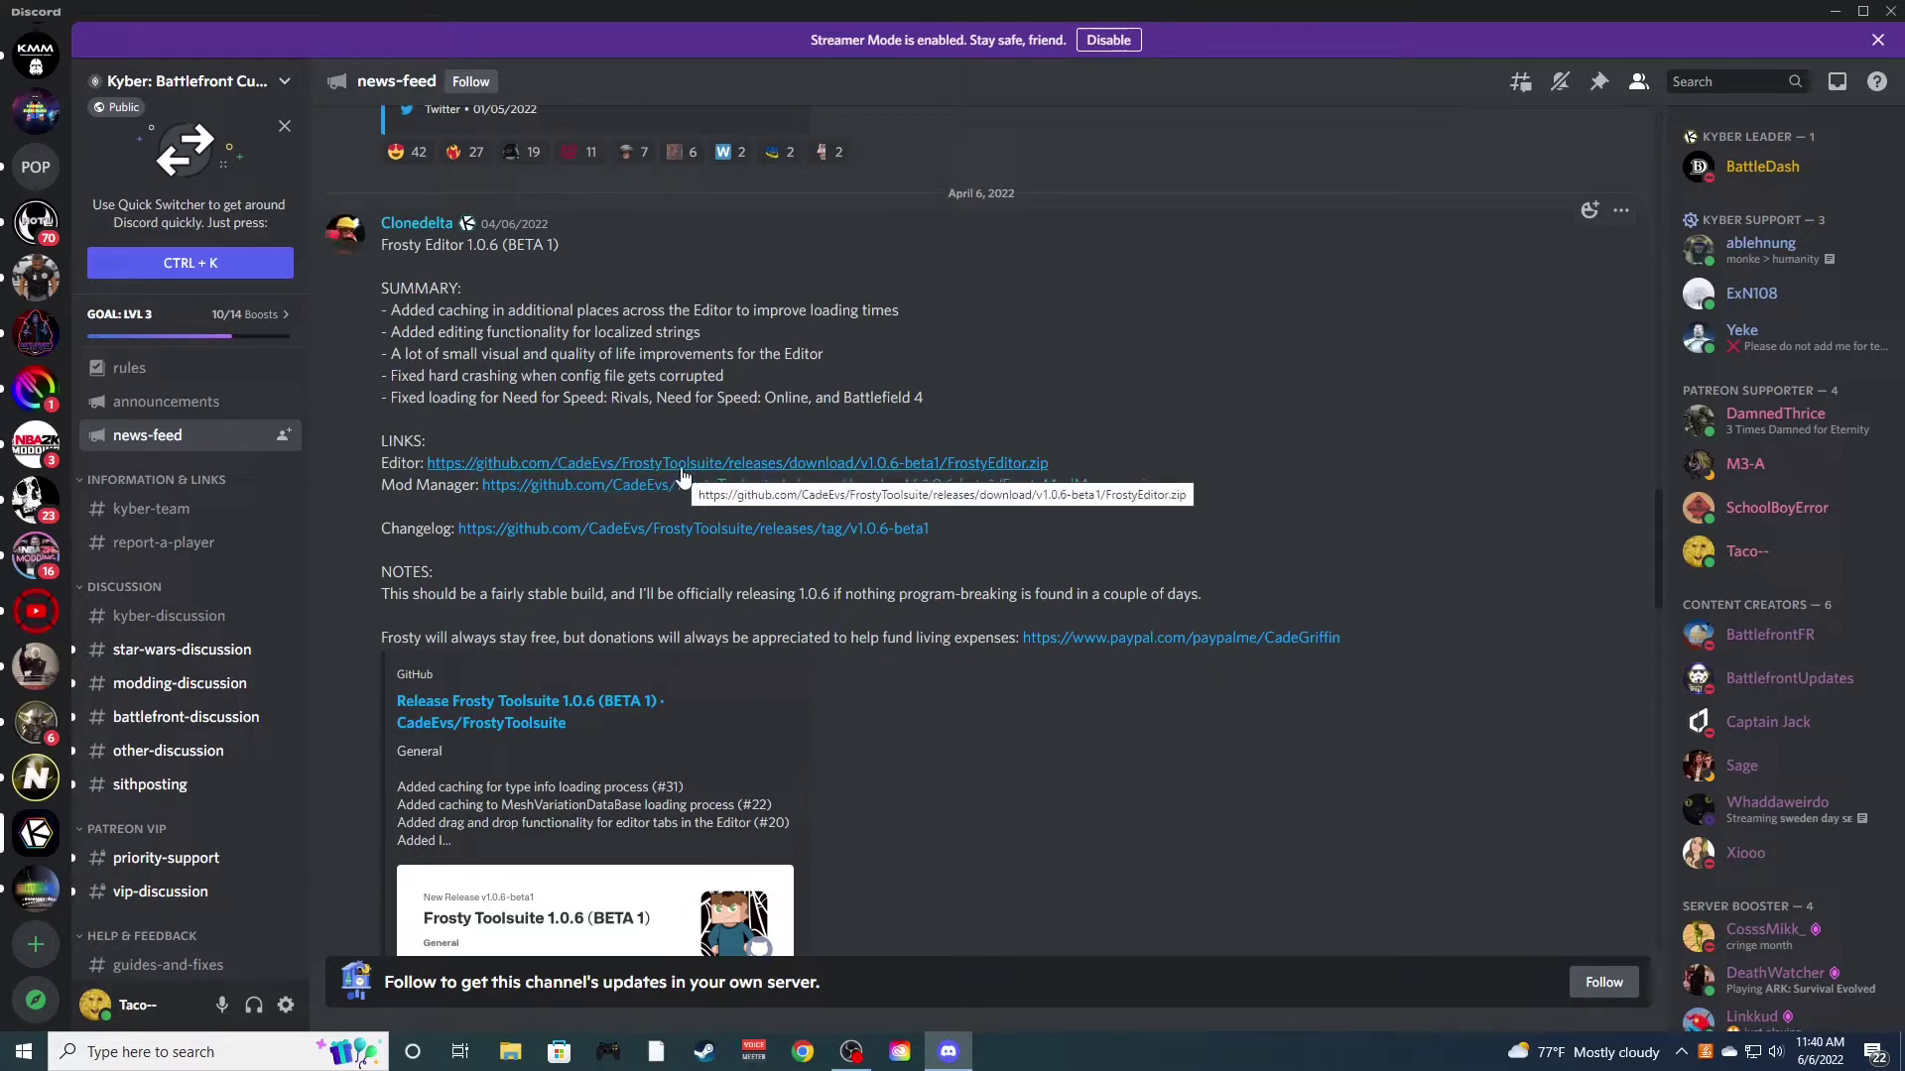
click(653, 464)
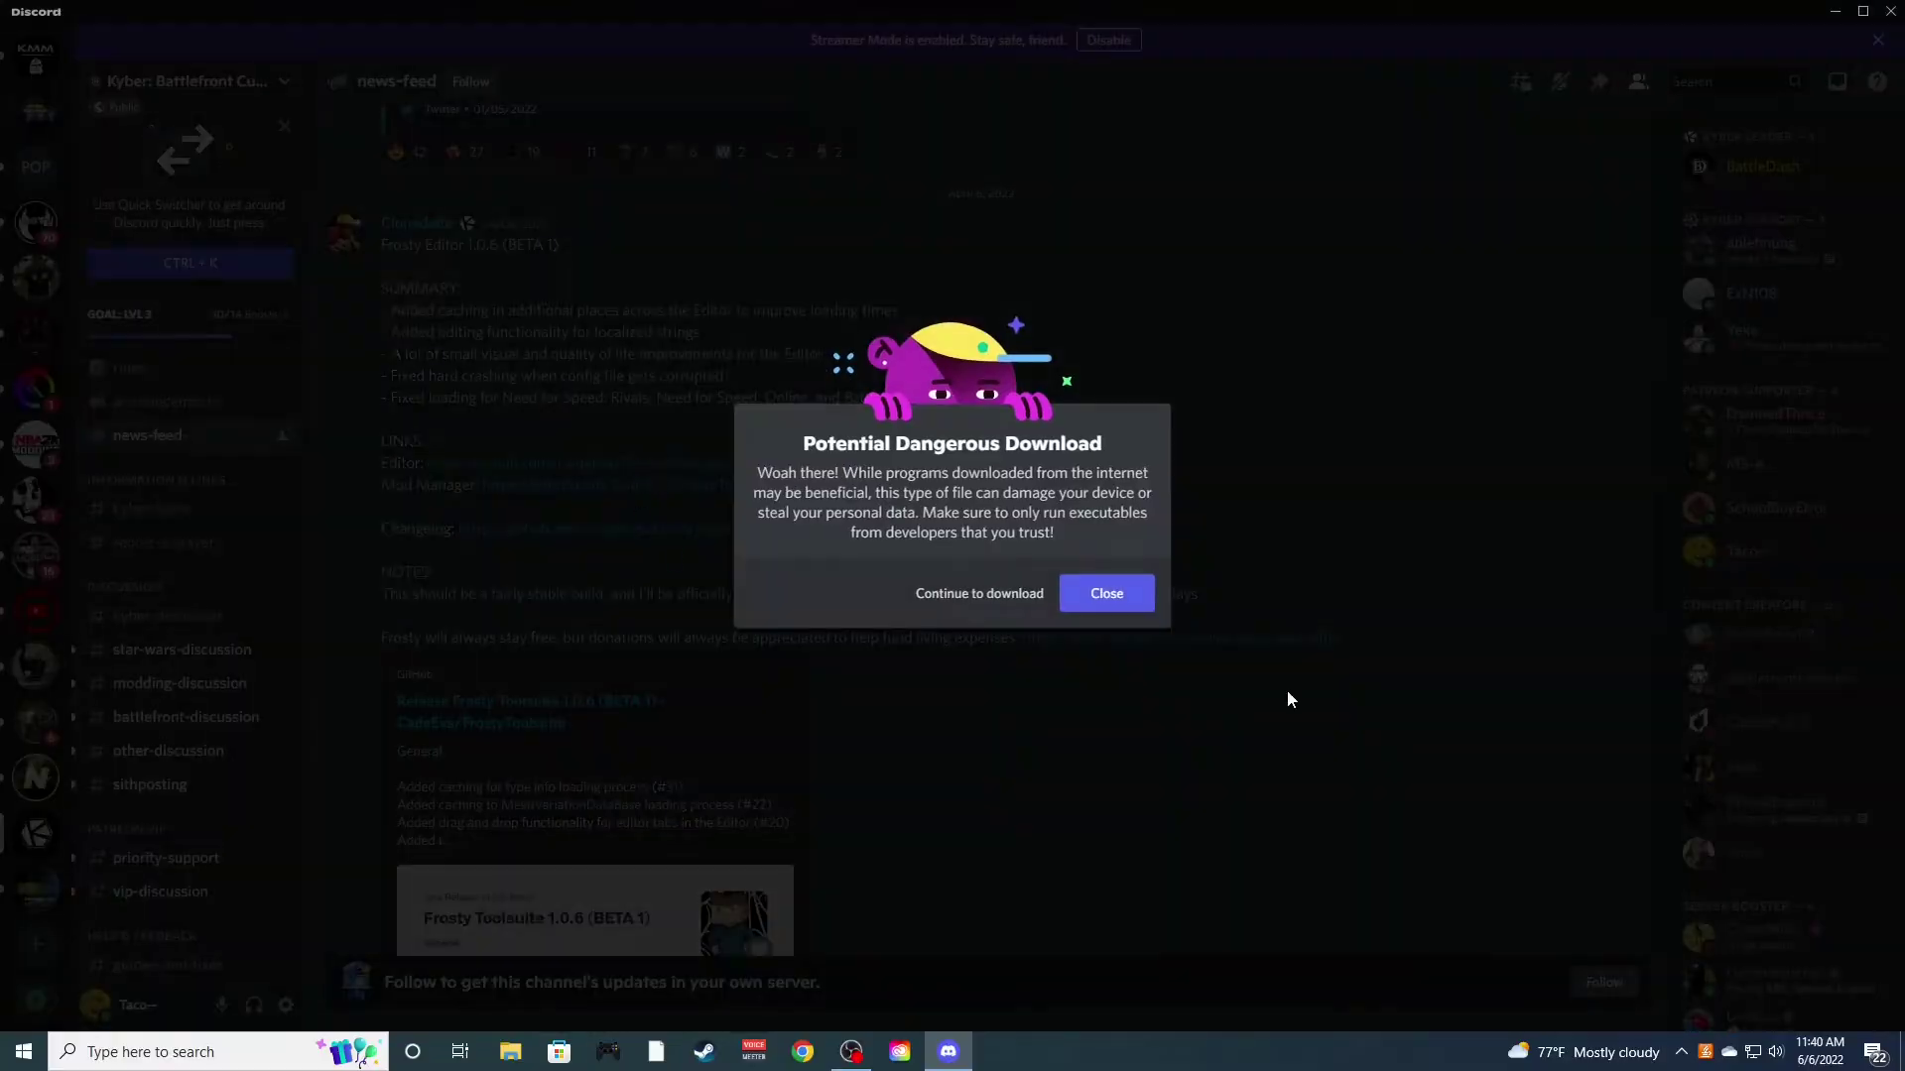
click(1113, 592)
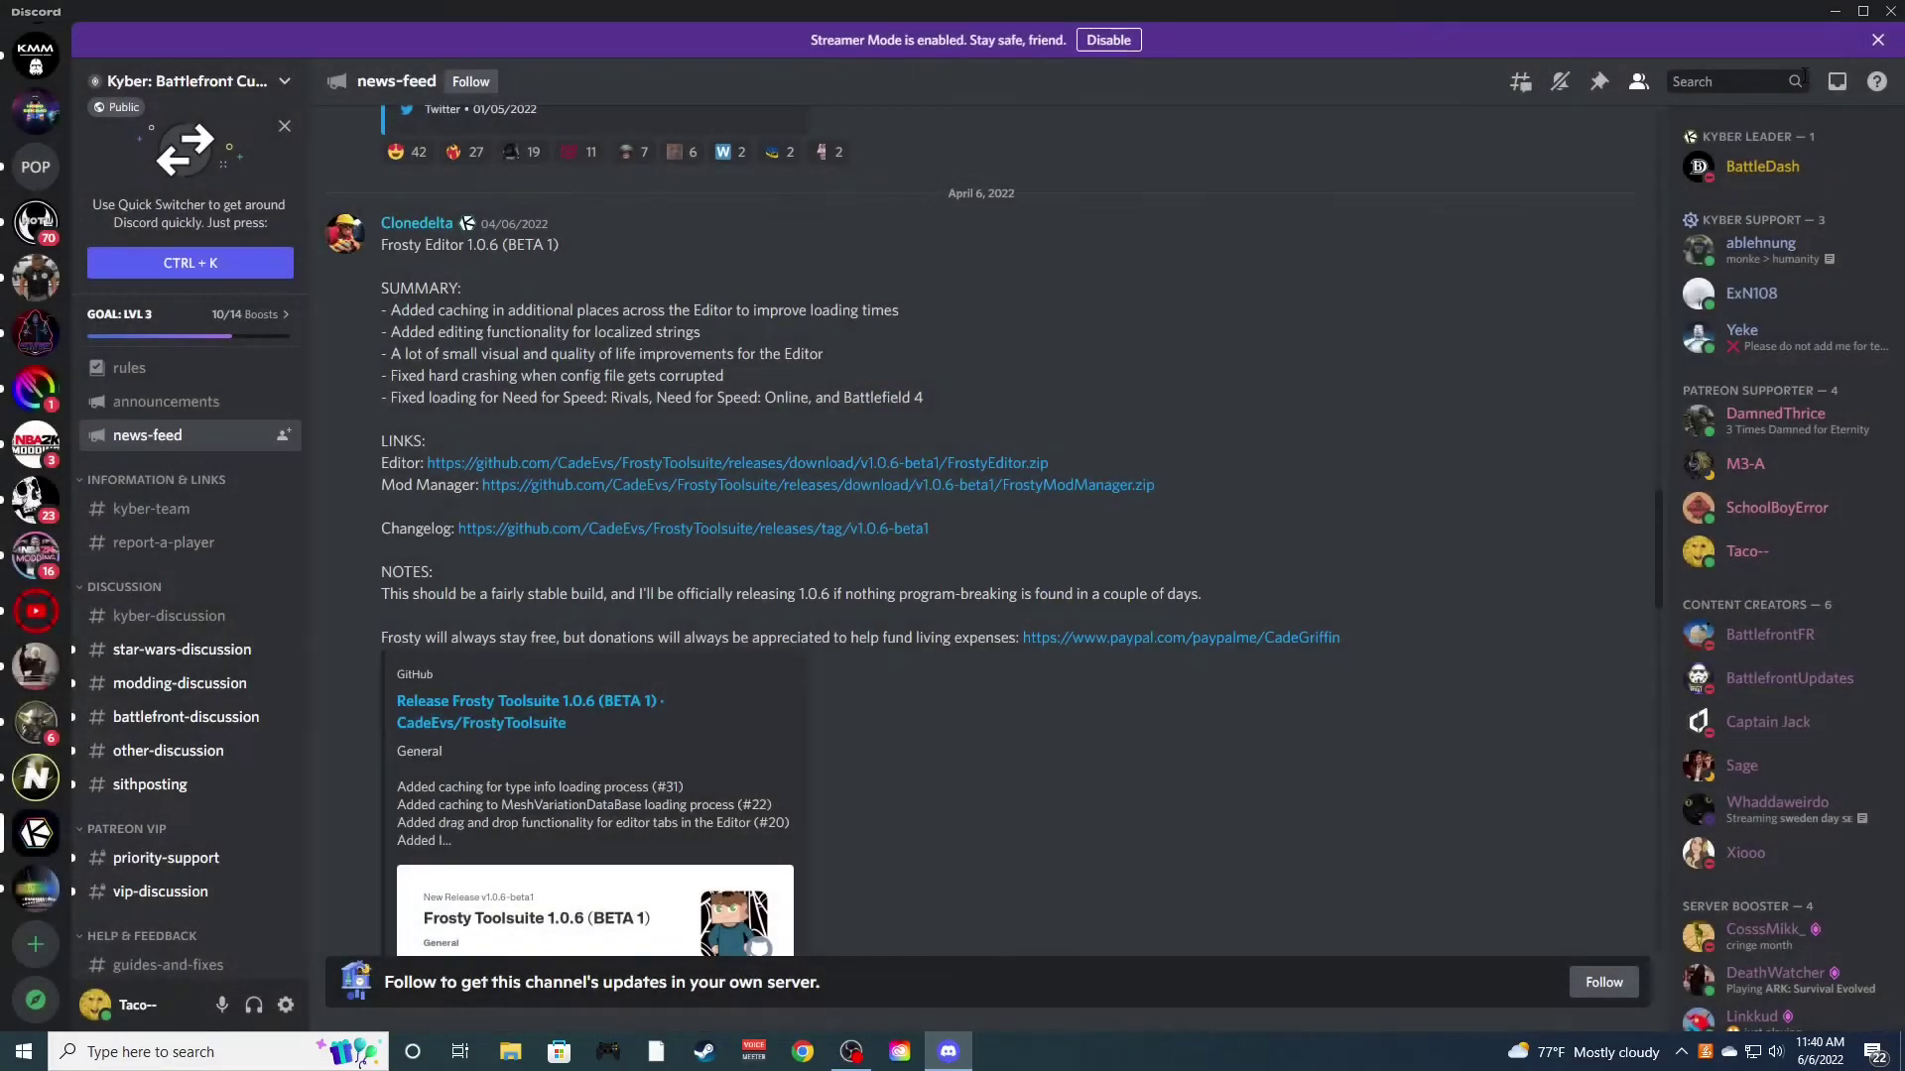
click(1835, 10)
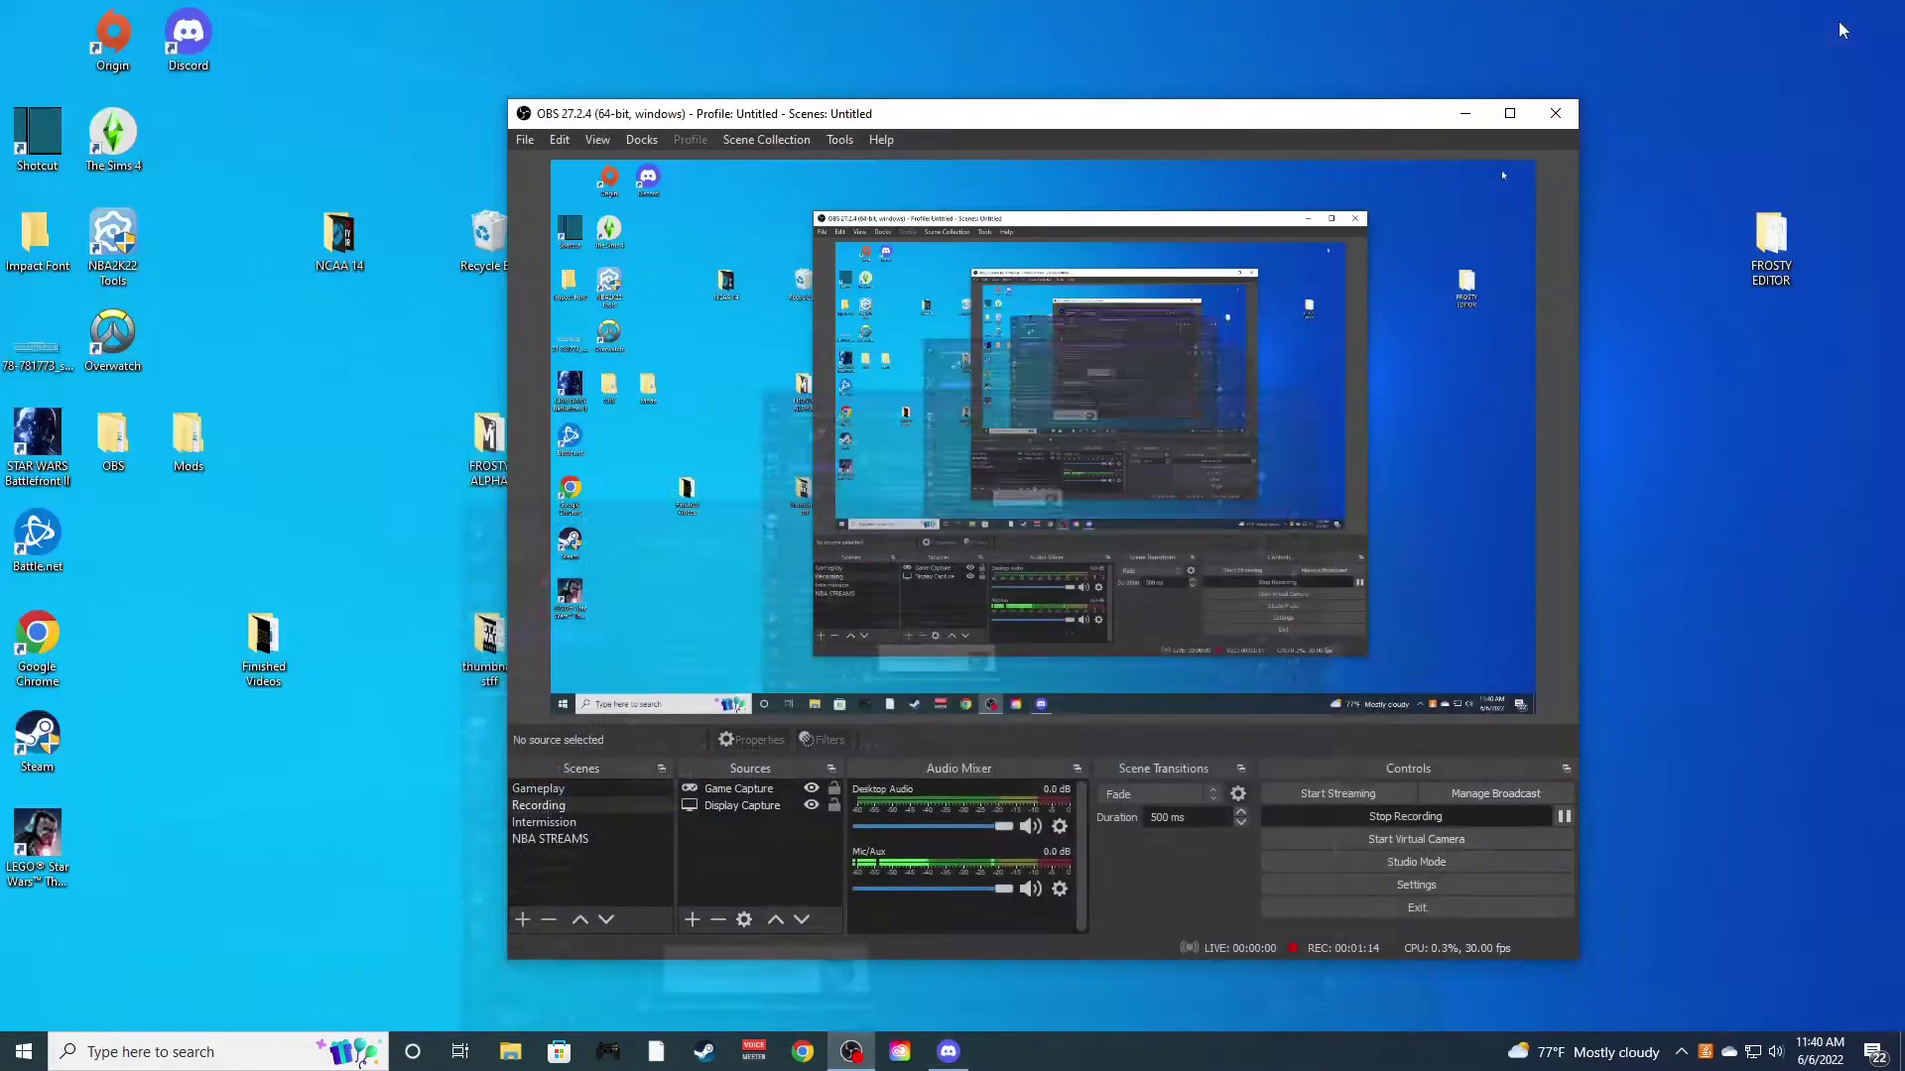
Check the FROSTY EDITOR desktop folder, close it, and return to Discord
double_click(1770, 240)
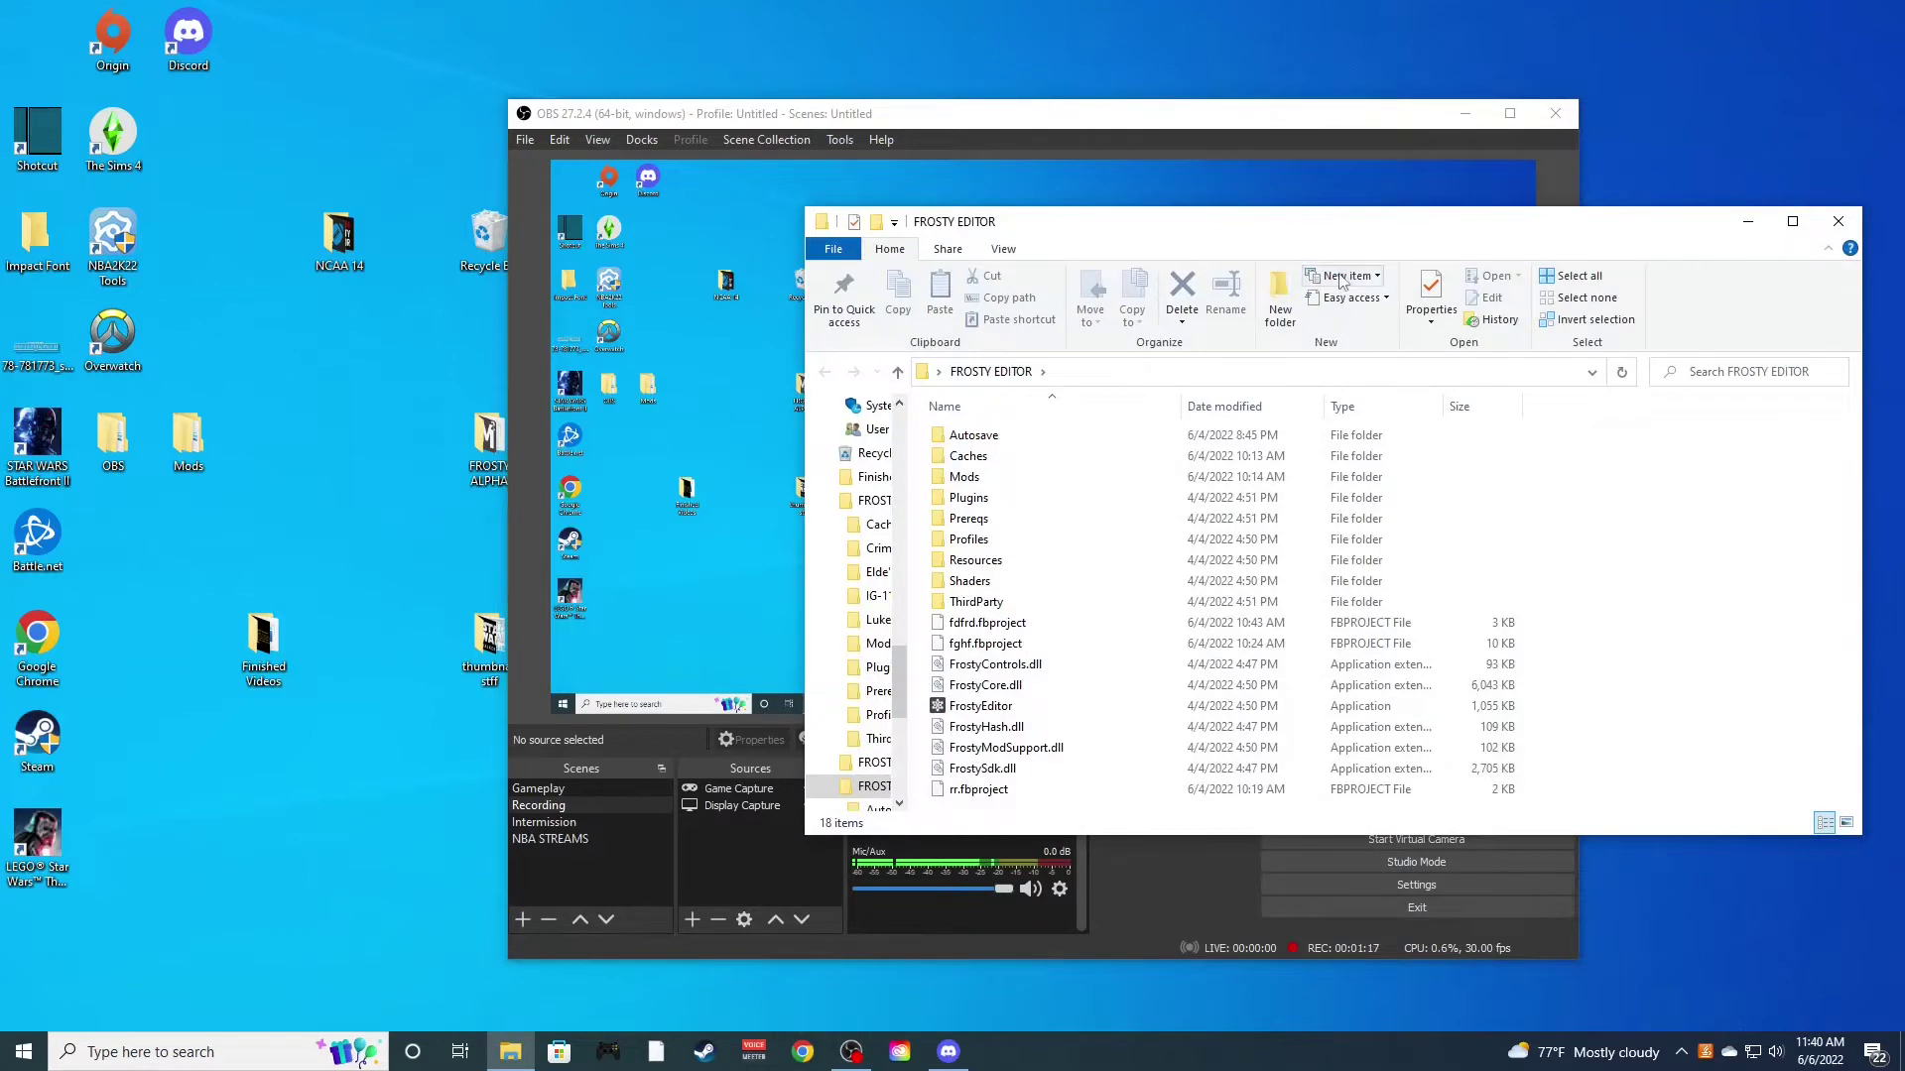
click(1838, 222)
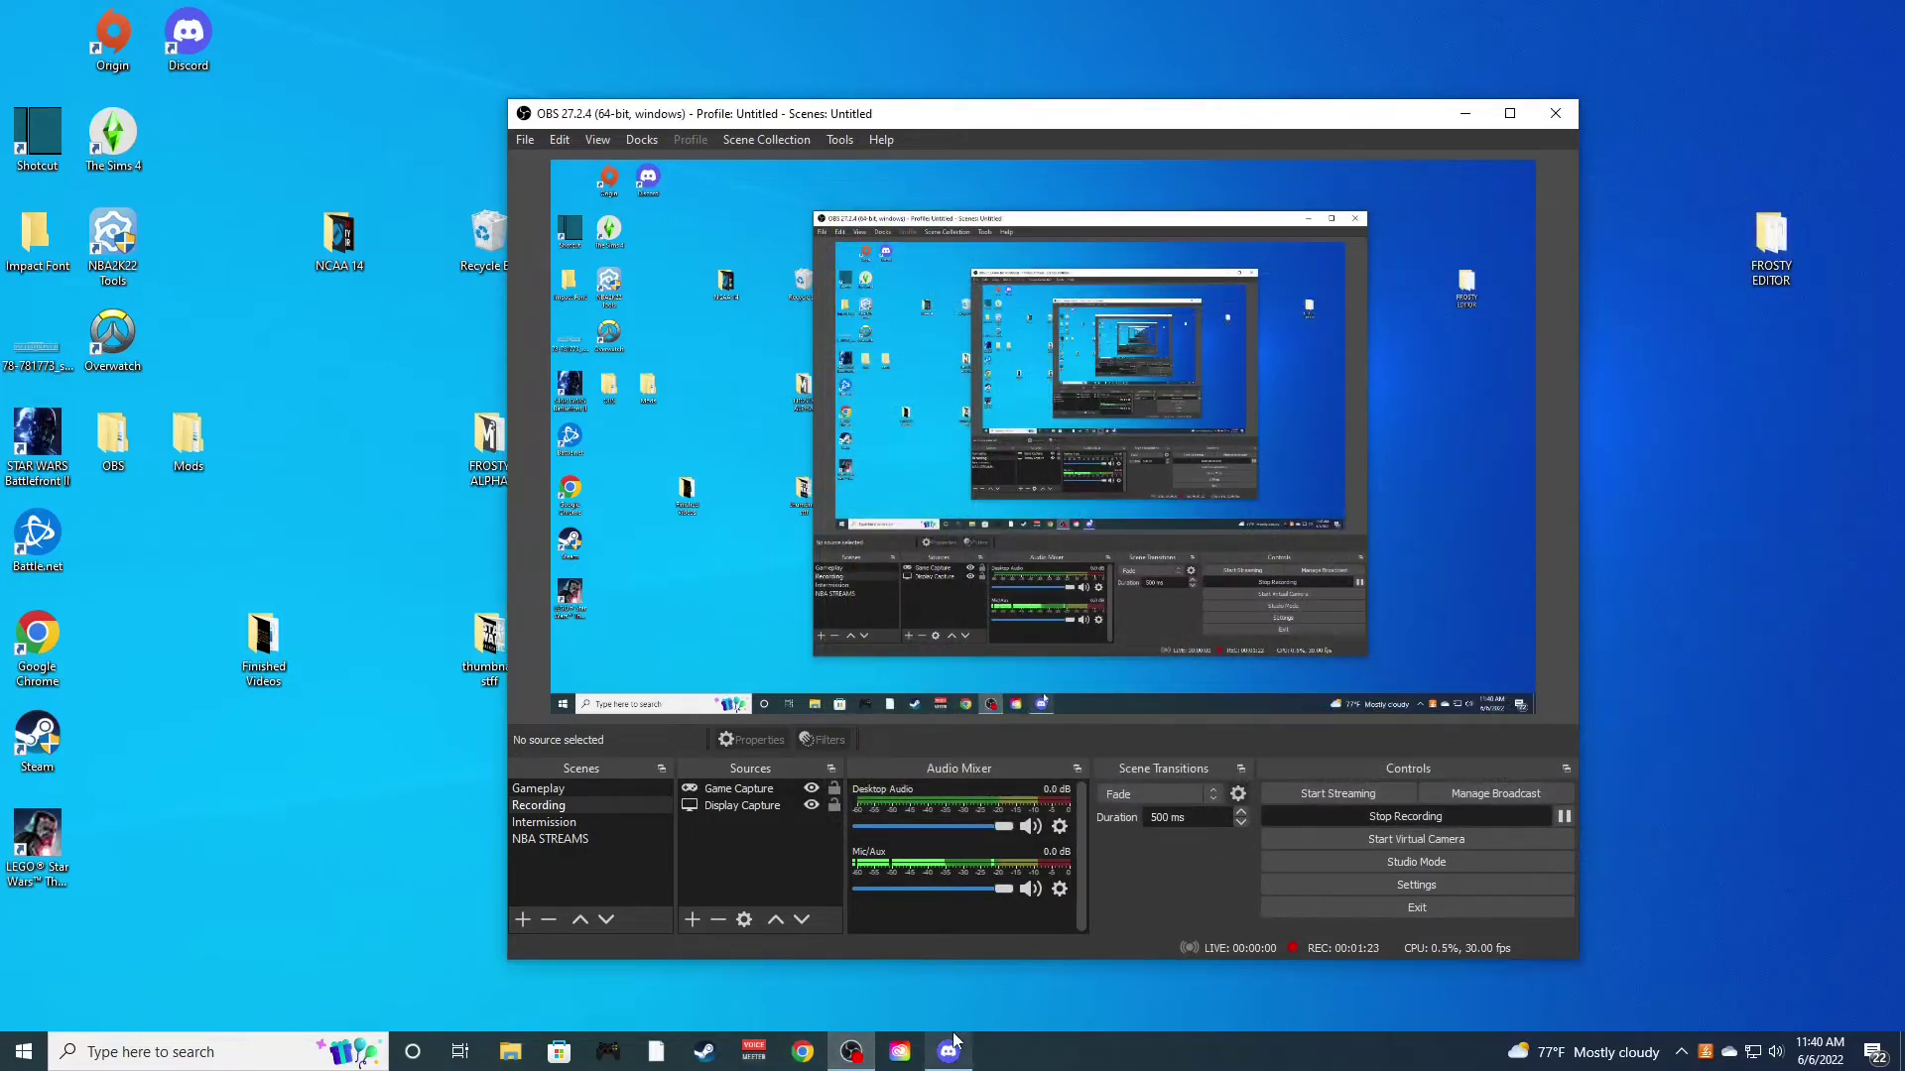
click(948, 1052)
Download FrostyEditor (2).zip and open it in WinRAR, dismissing the licence reminder
click(597, 461)
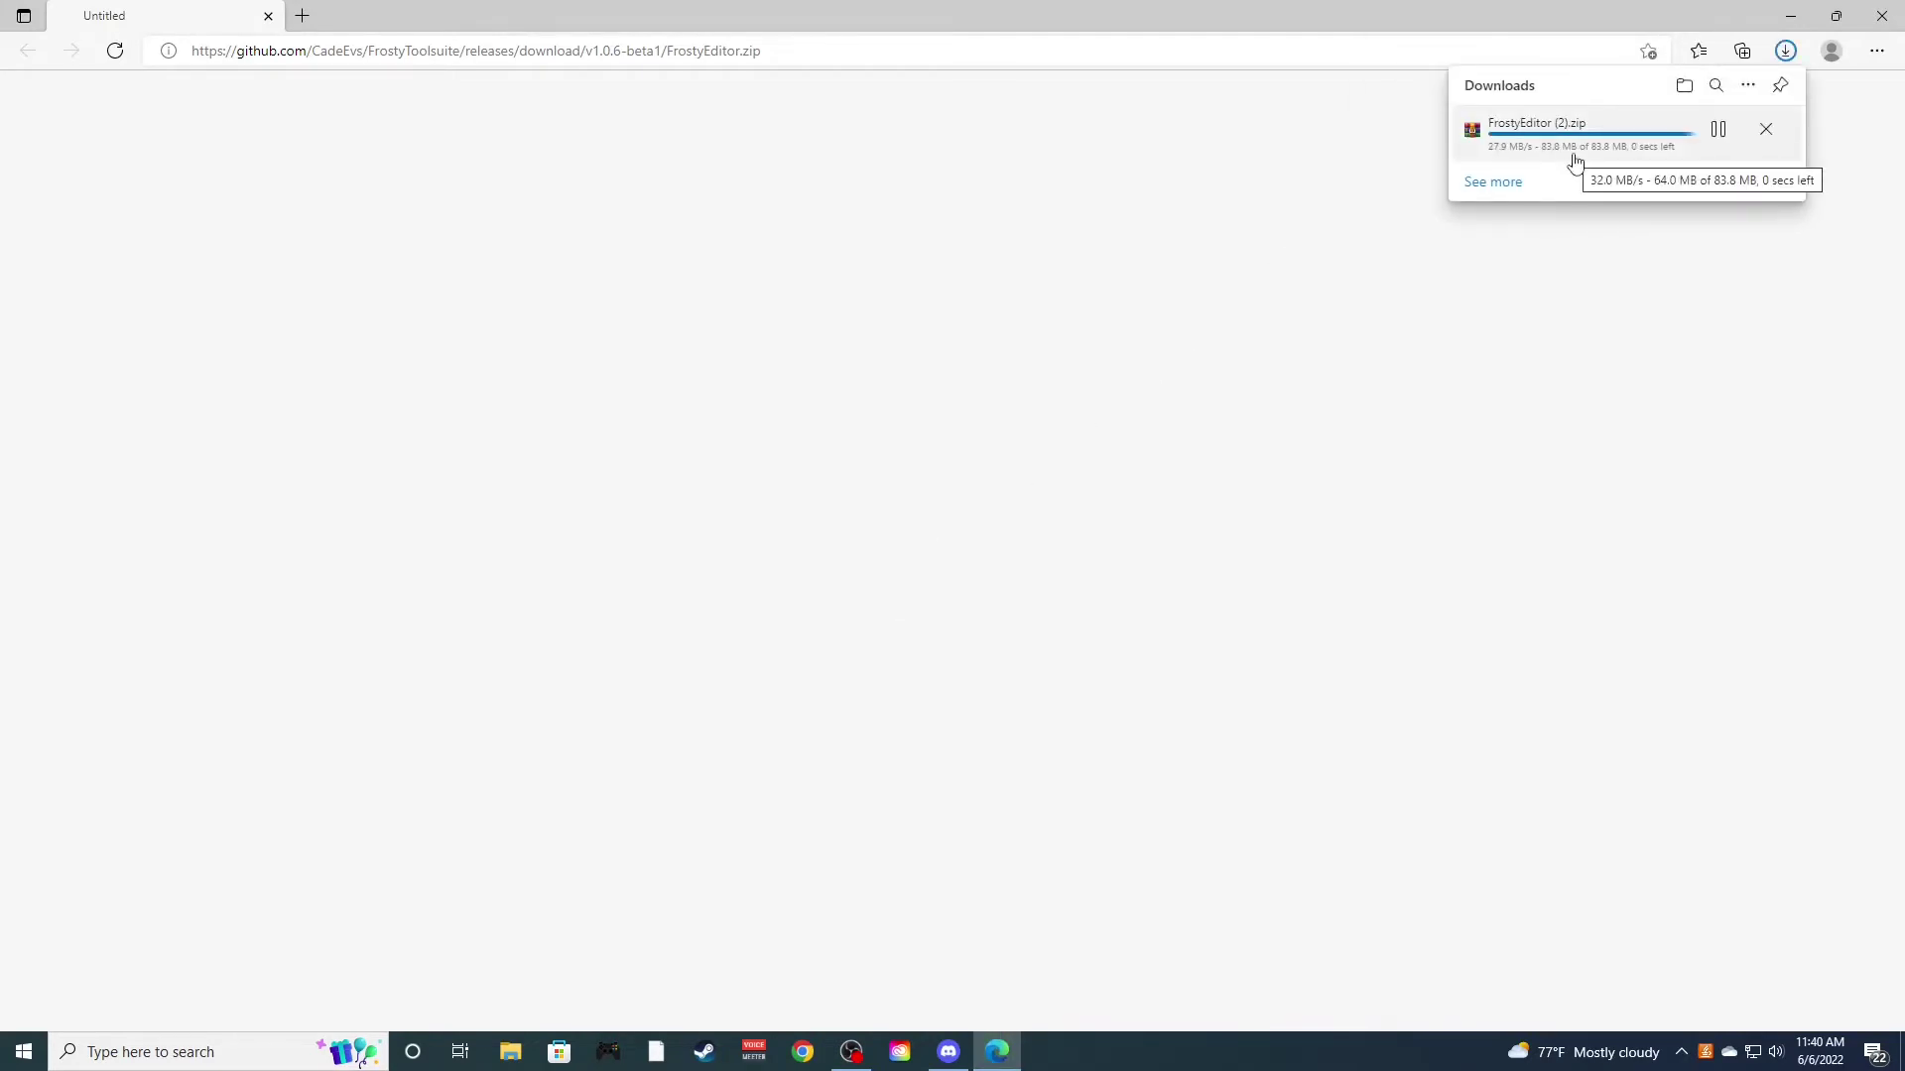
click(1551, 153)
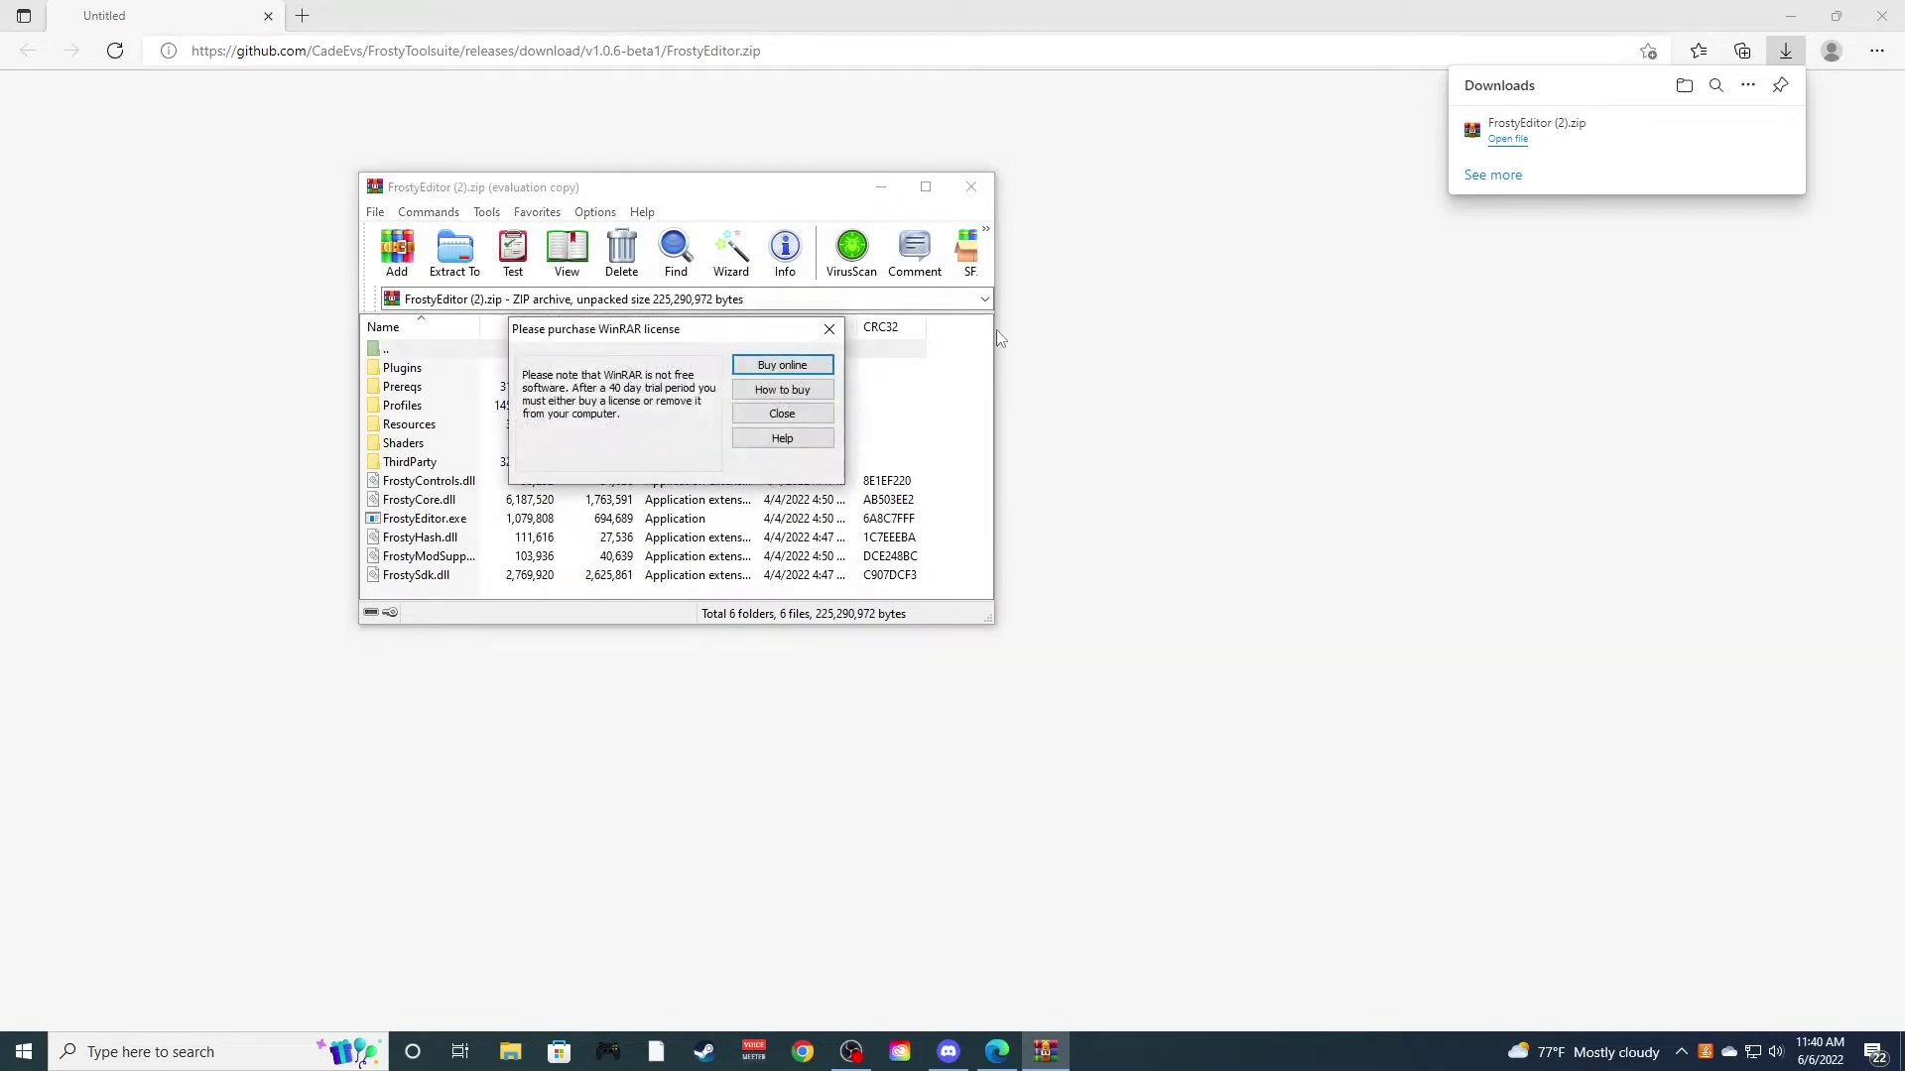
click(788, 412)
Cancel the extraction without extracting anything, then close WinRAR and the browser
click(458, 252)
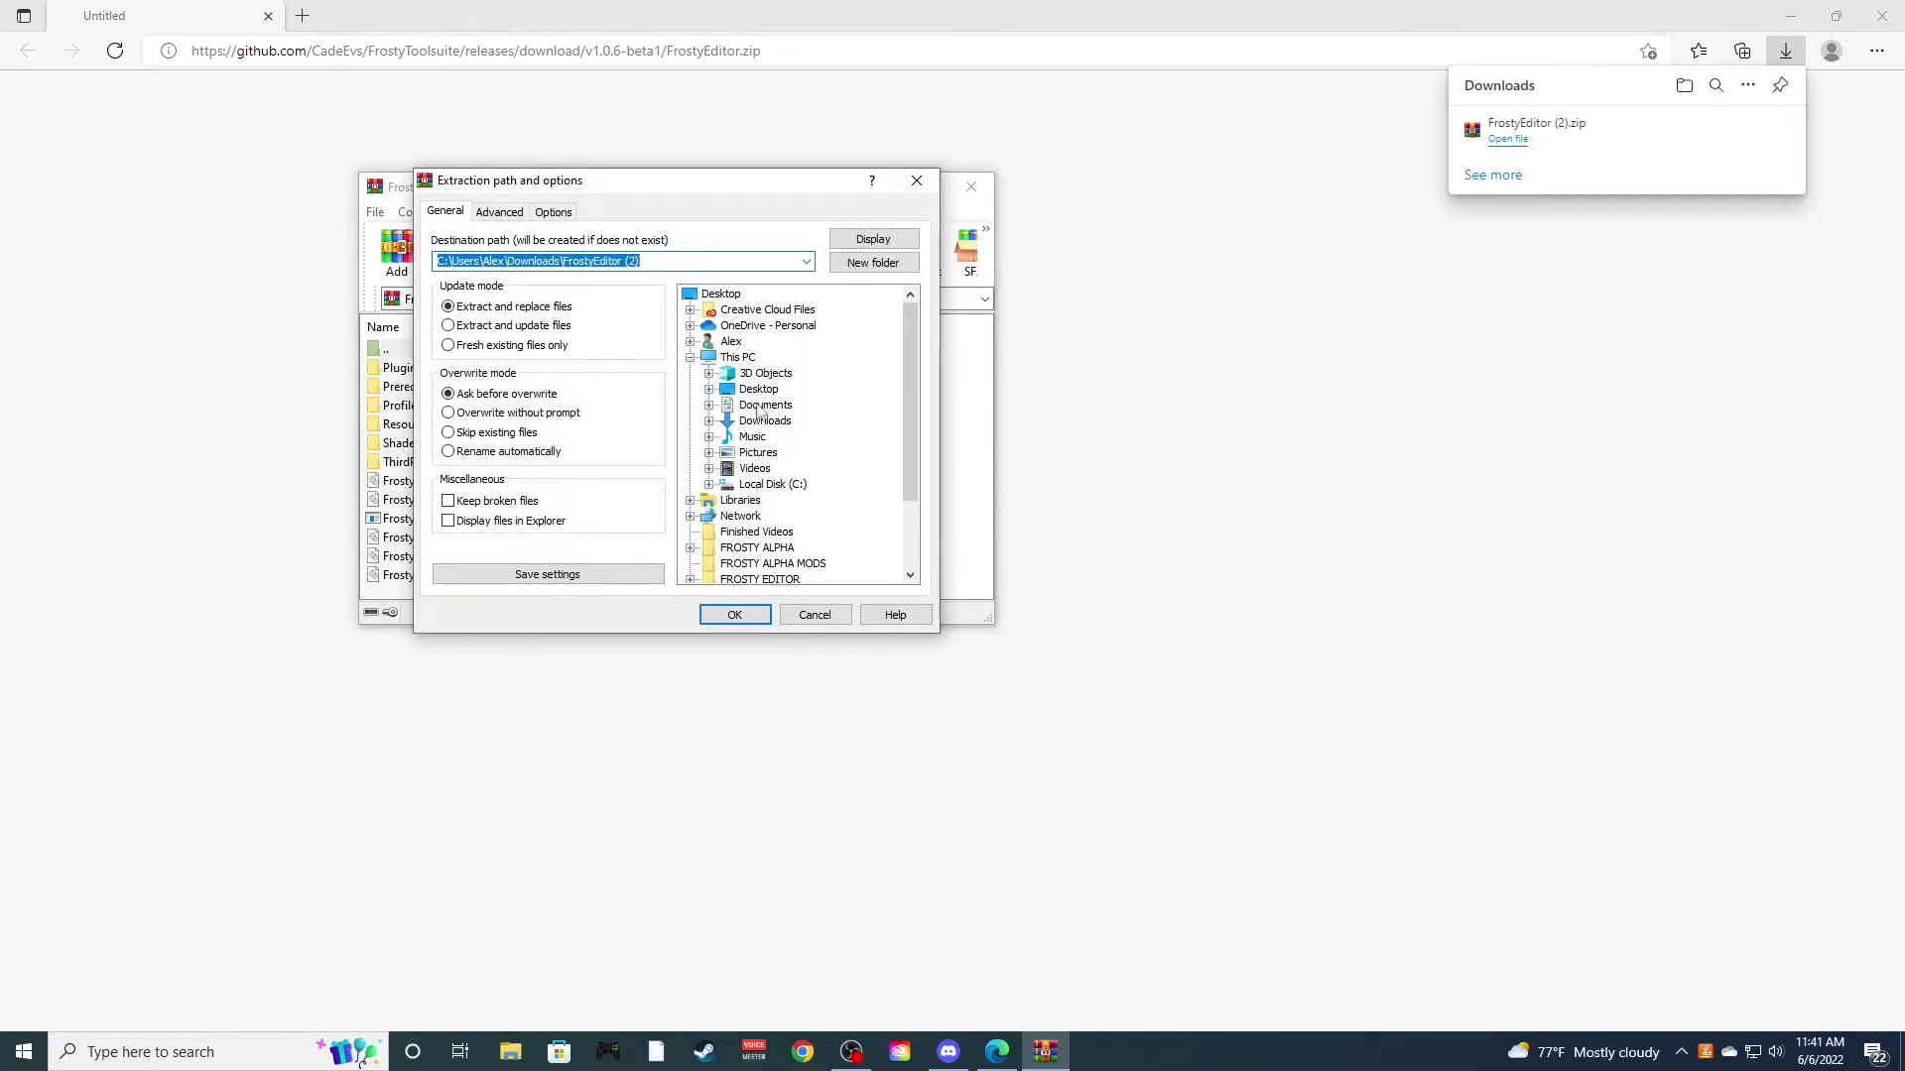
click(915, 182)
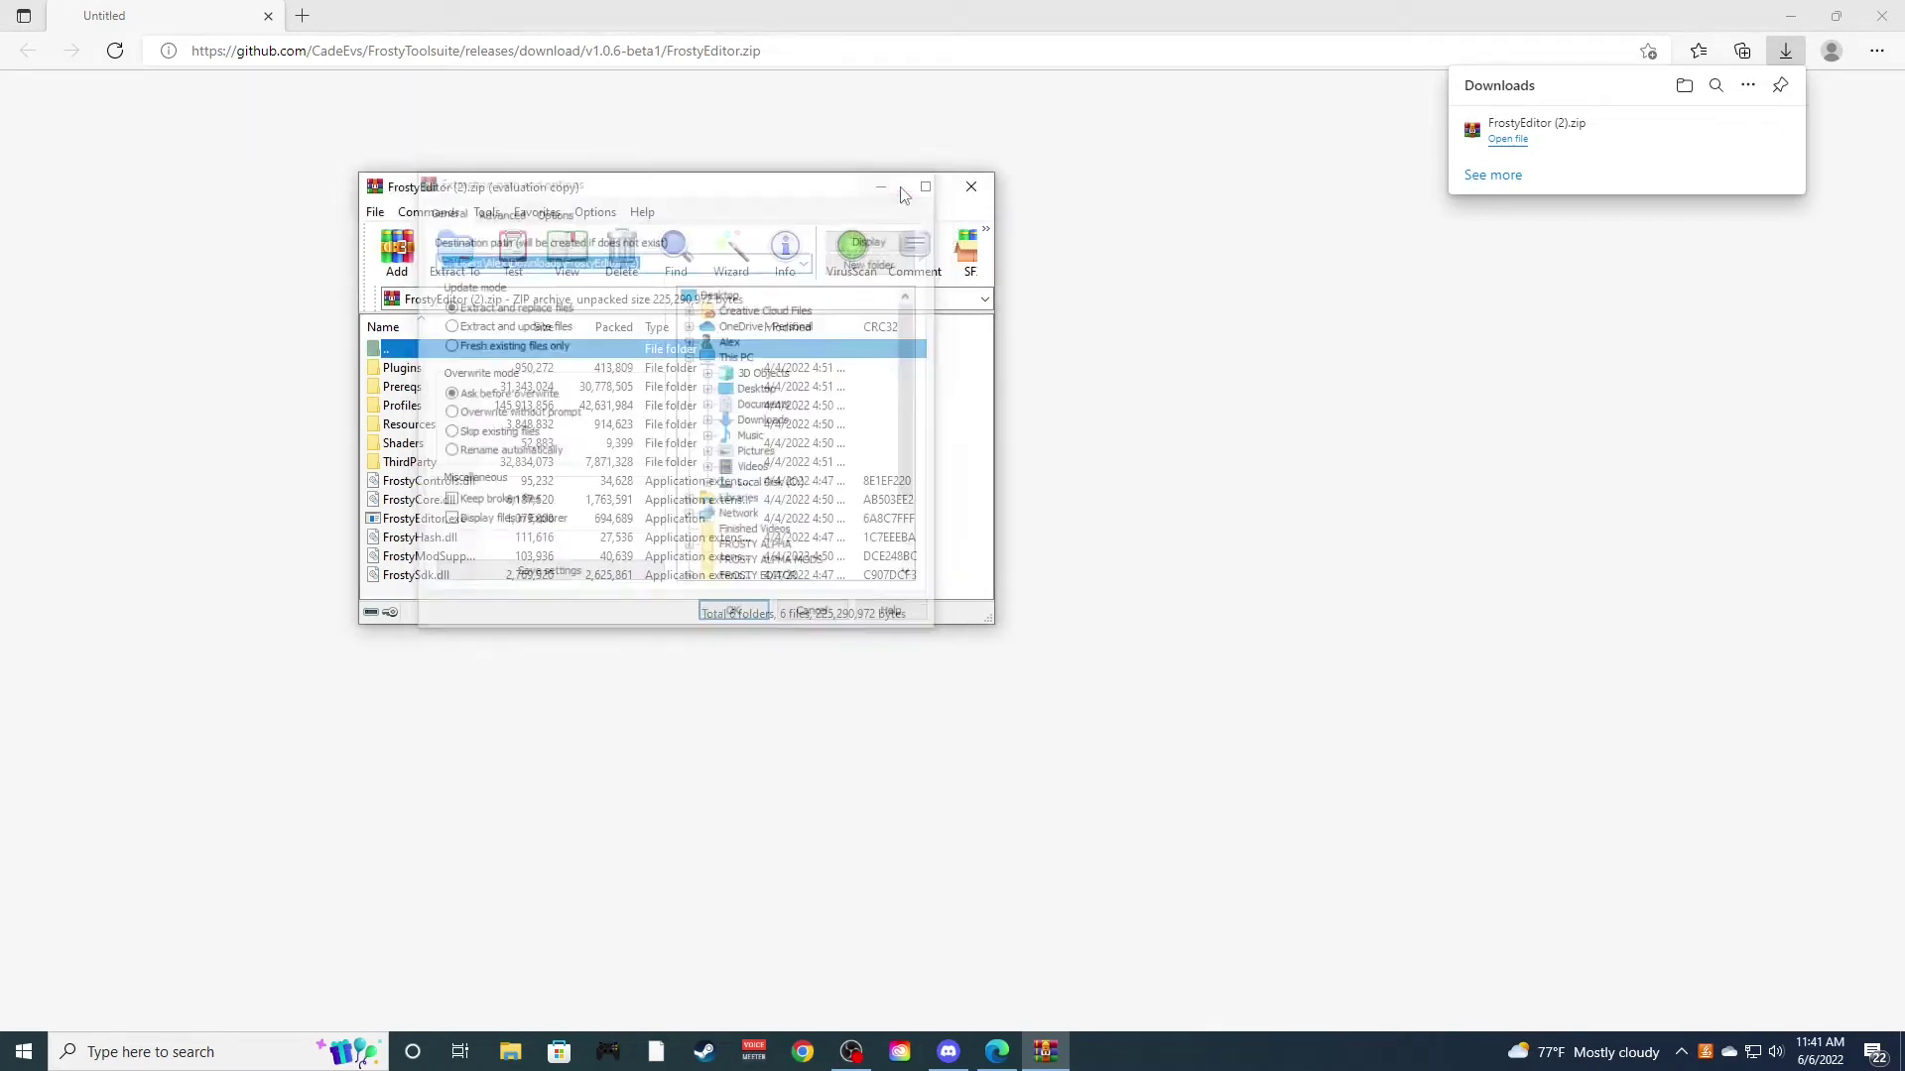
click(969, 186)
click(1885, 12)
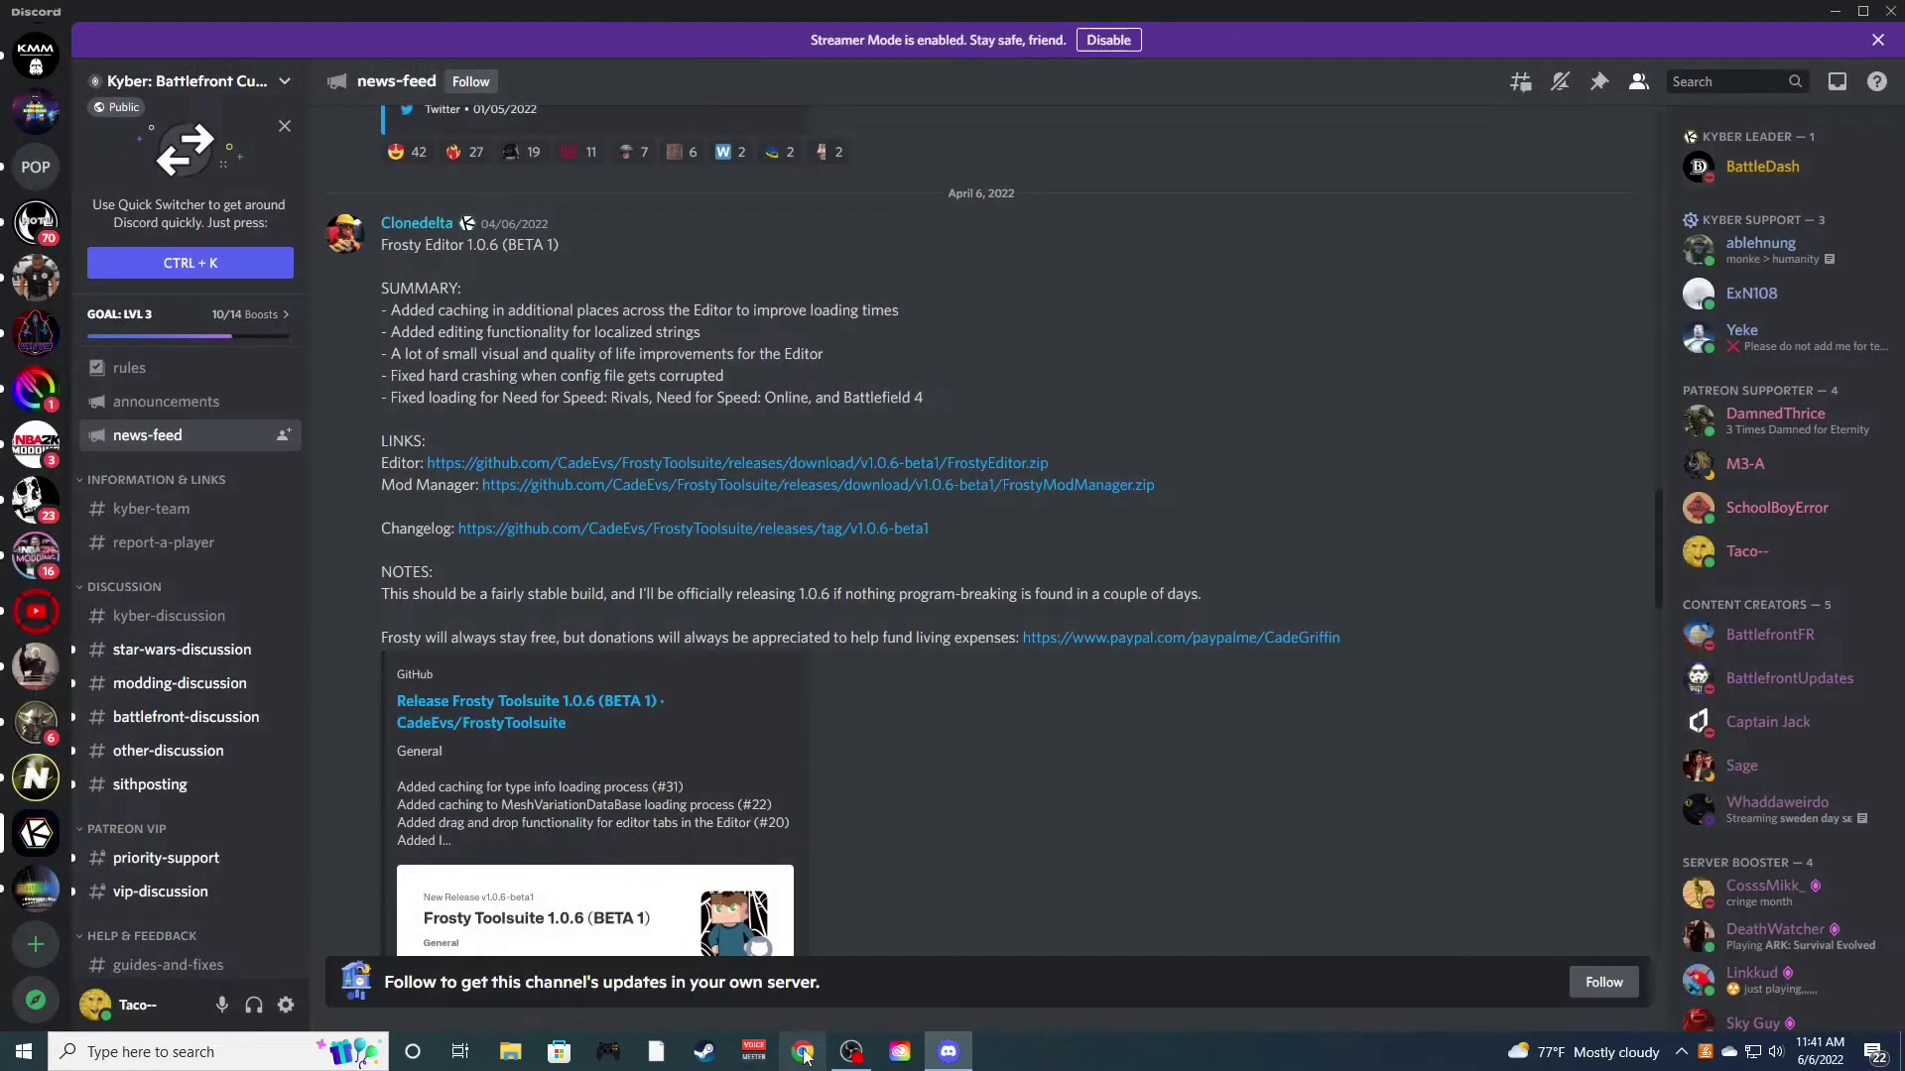
Open the FROSTY EDITOR folder, glance into Shaders, and launch FrostyEditor.exe
click(1834, 11)
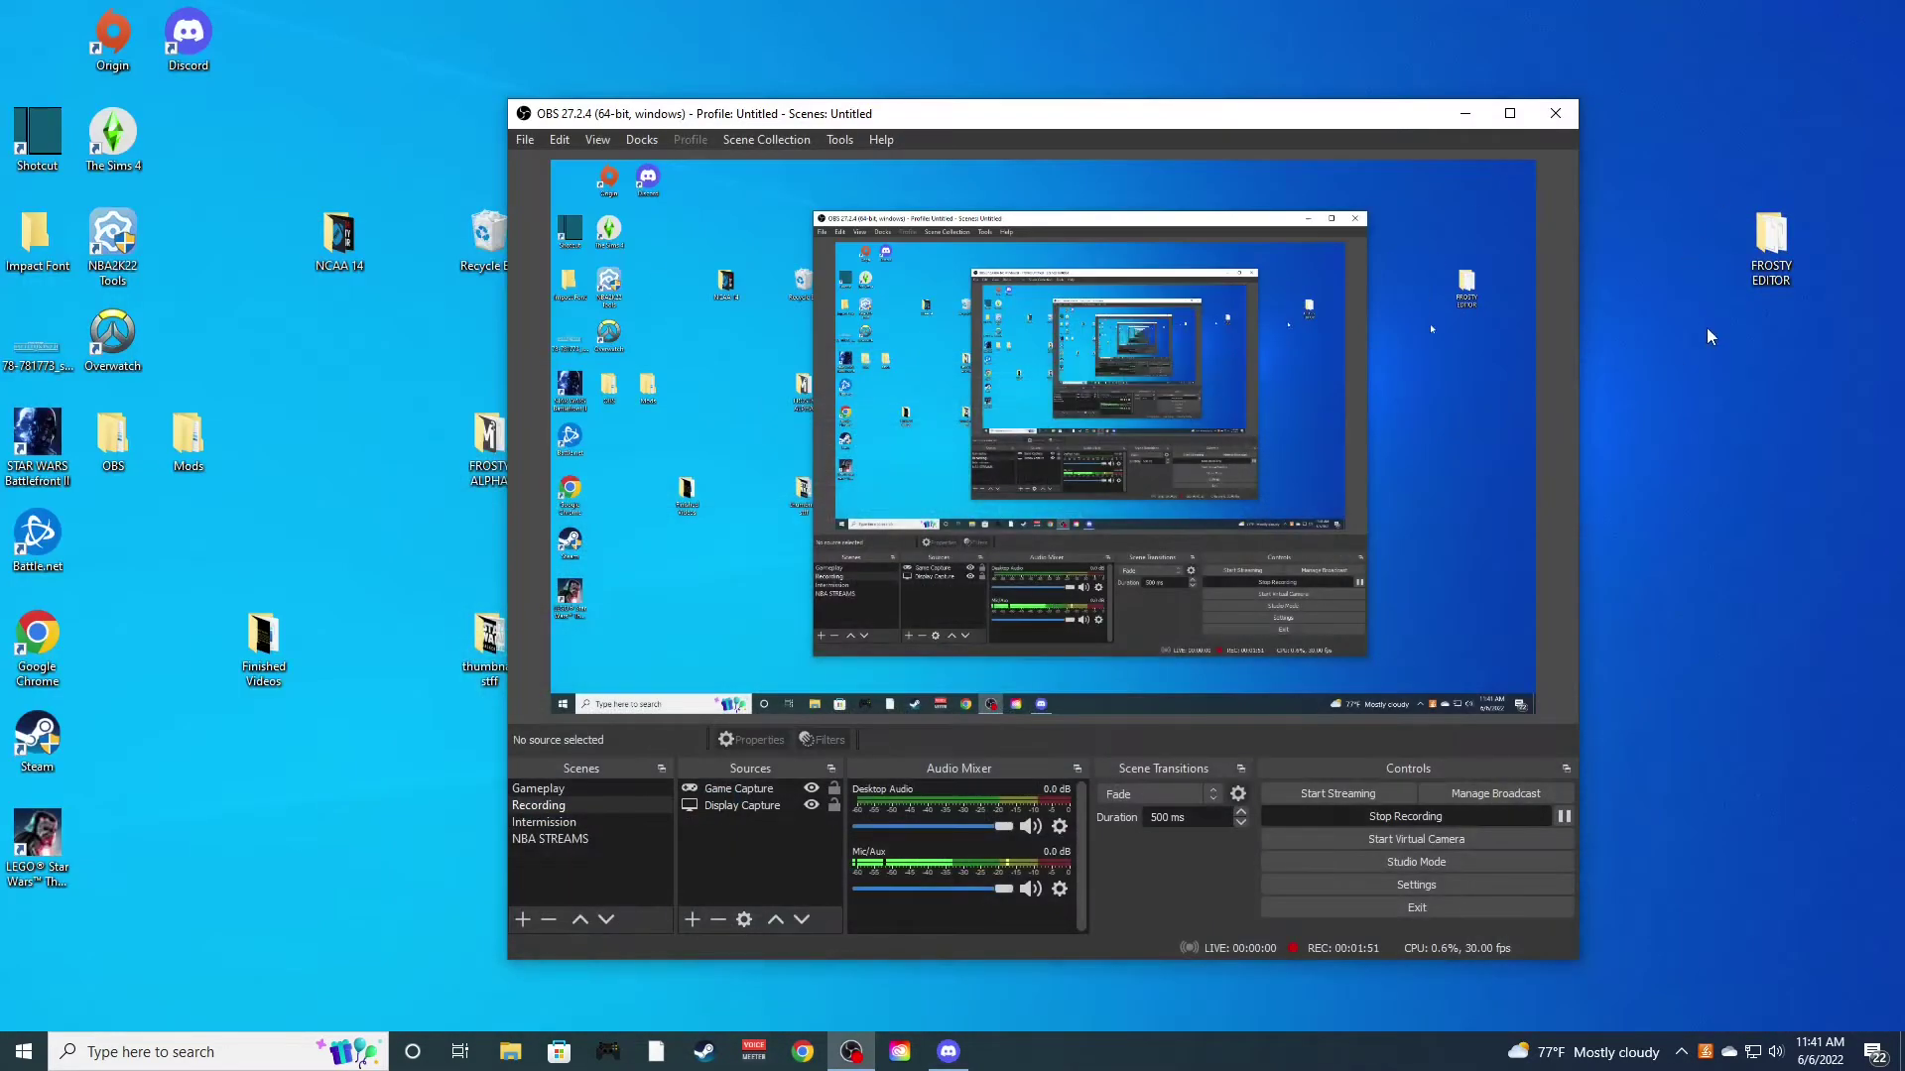
double_click(1756, 270)
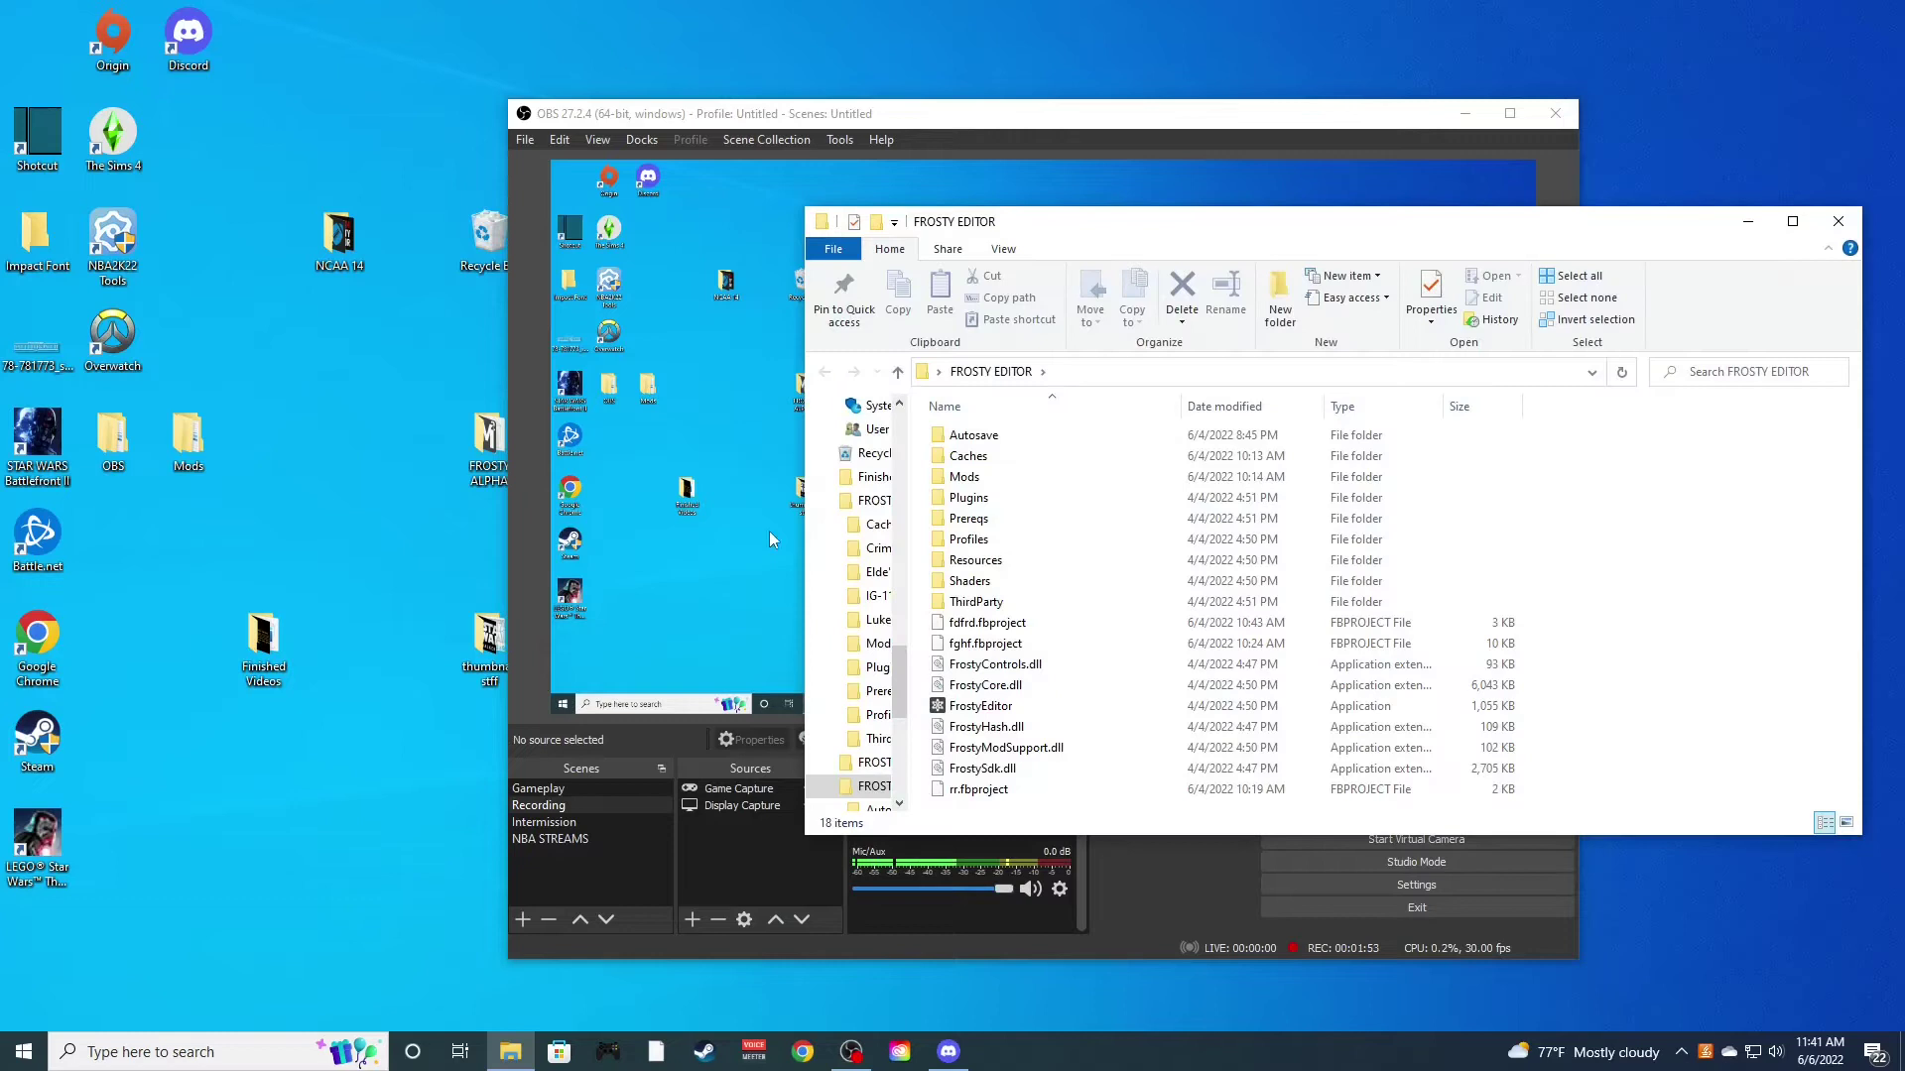
double_click(1028, 583)
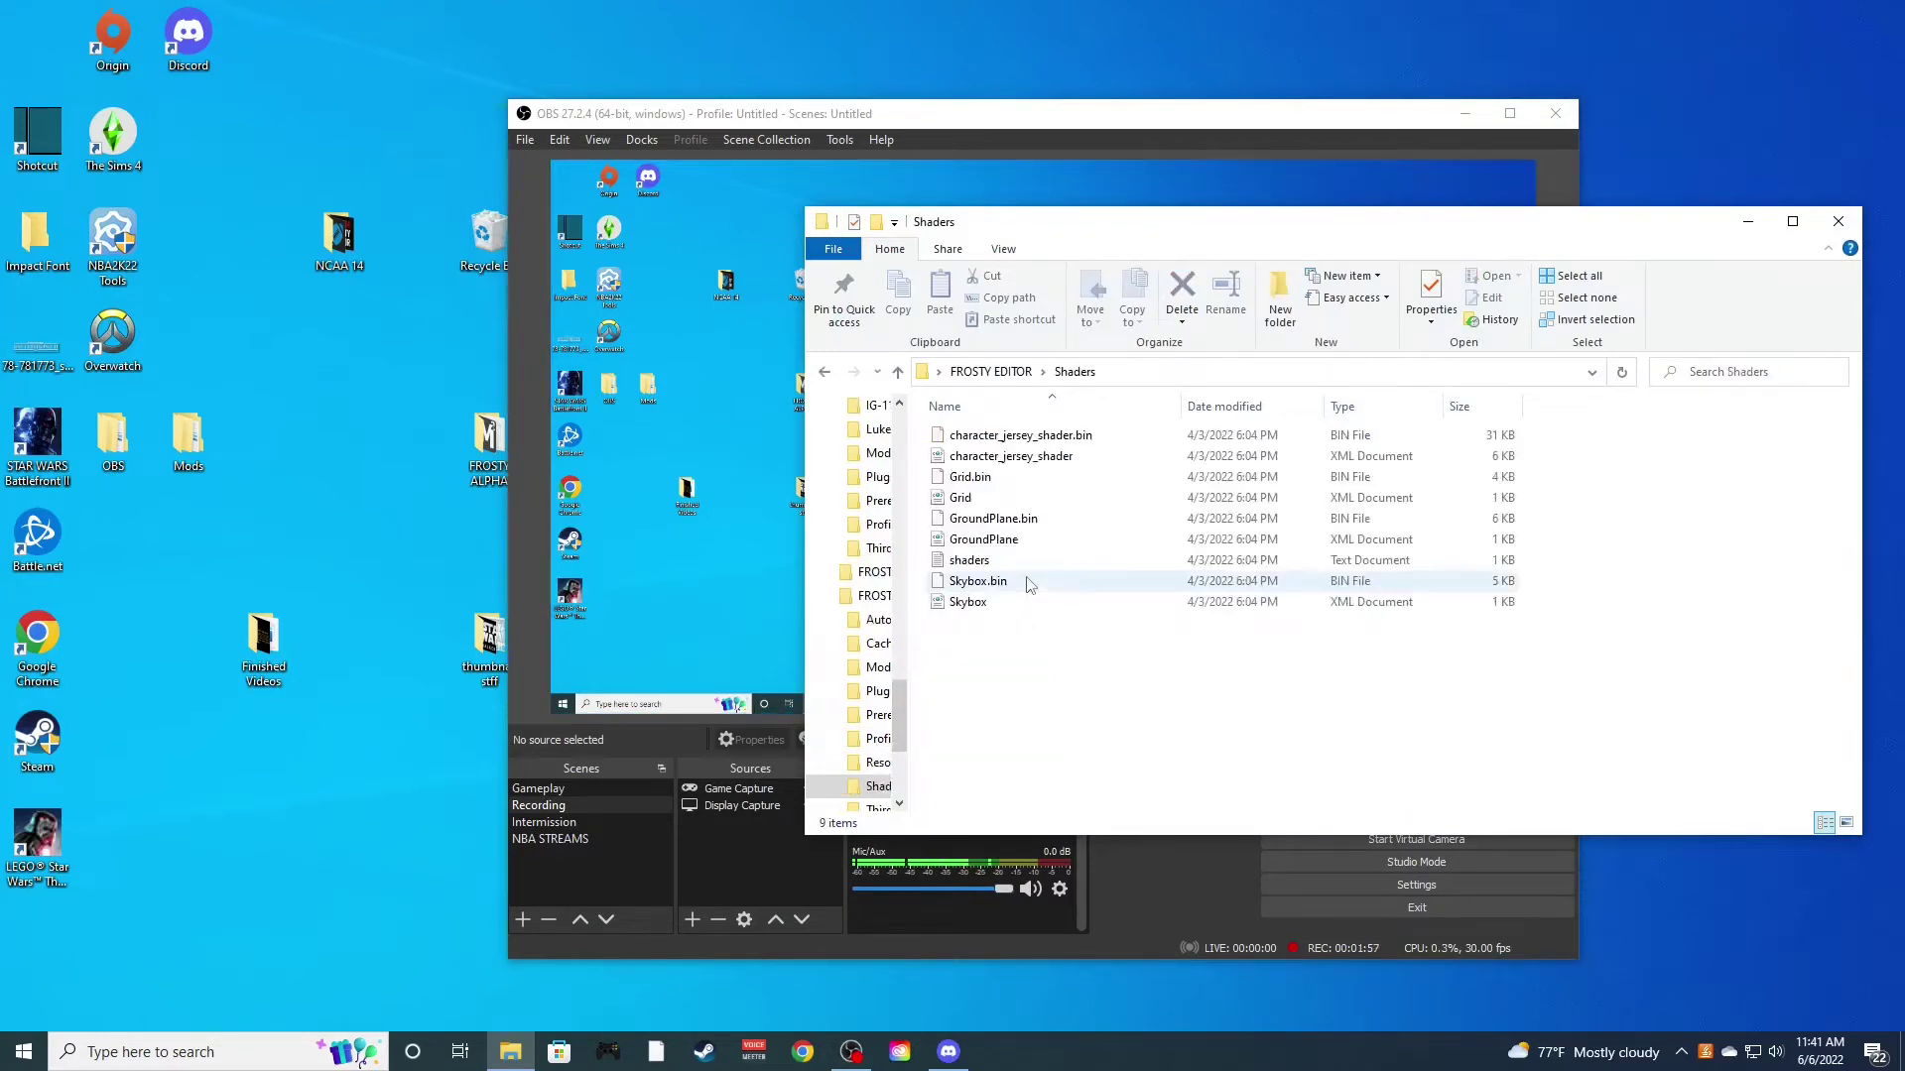
click(828, 373)
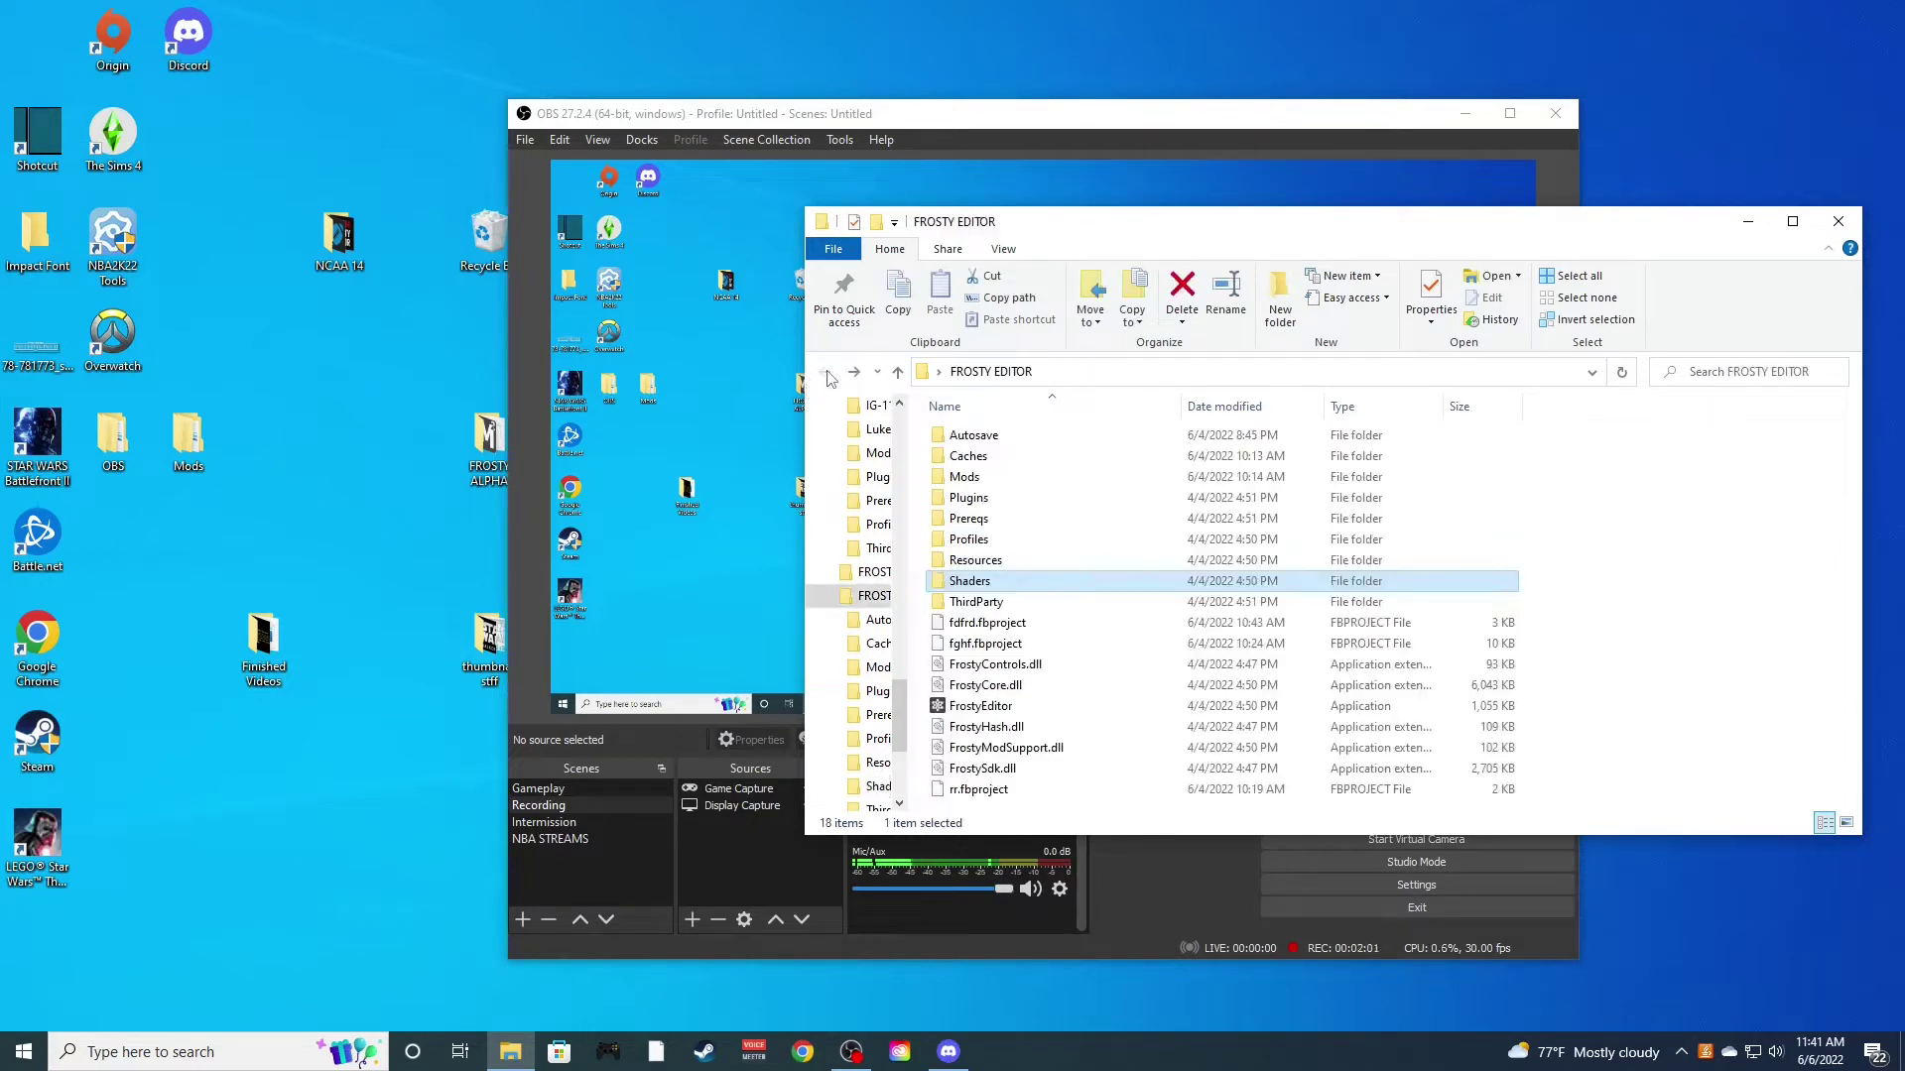
double_click(989, 705)
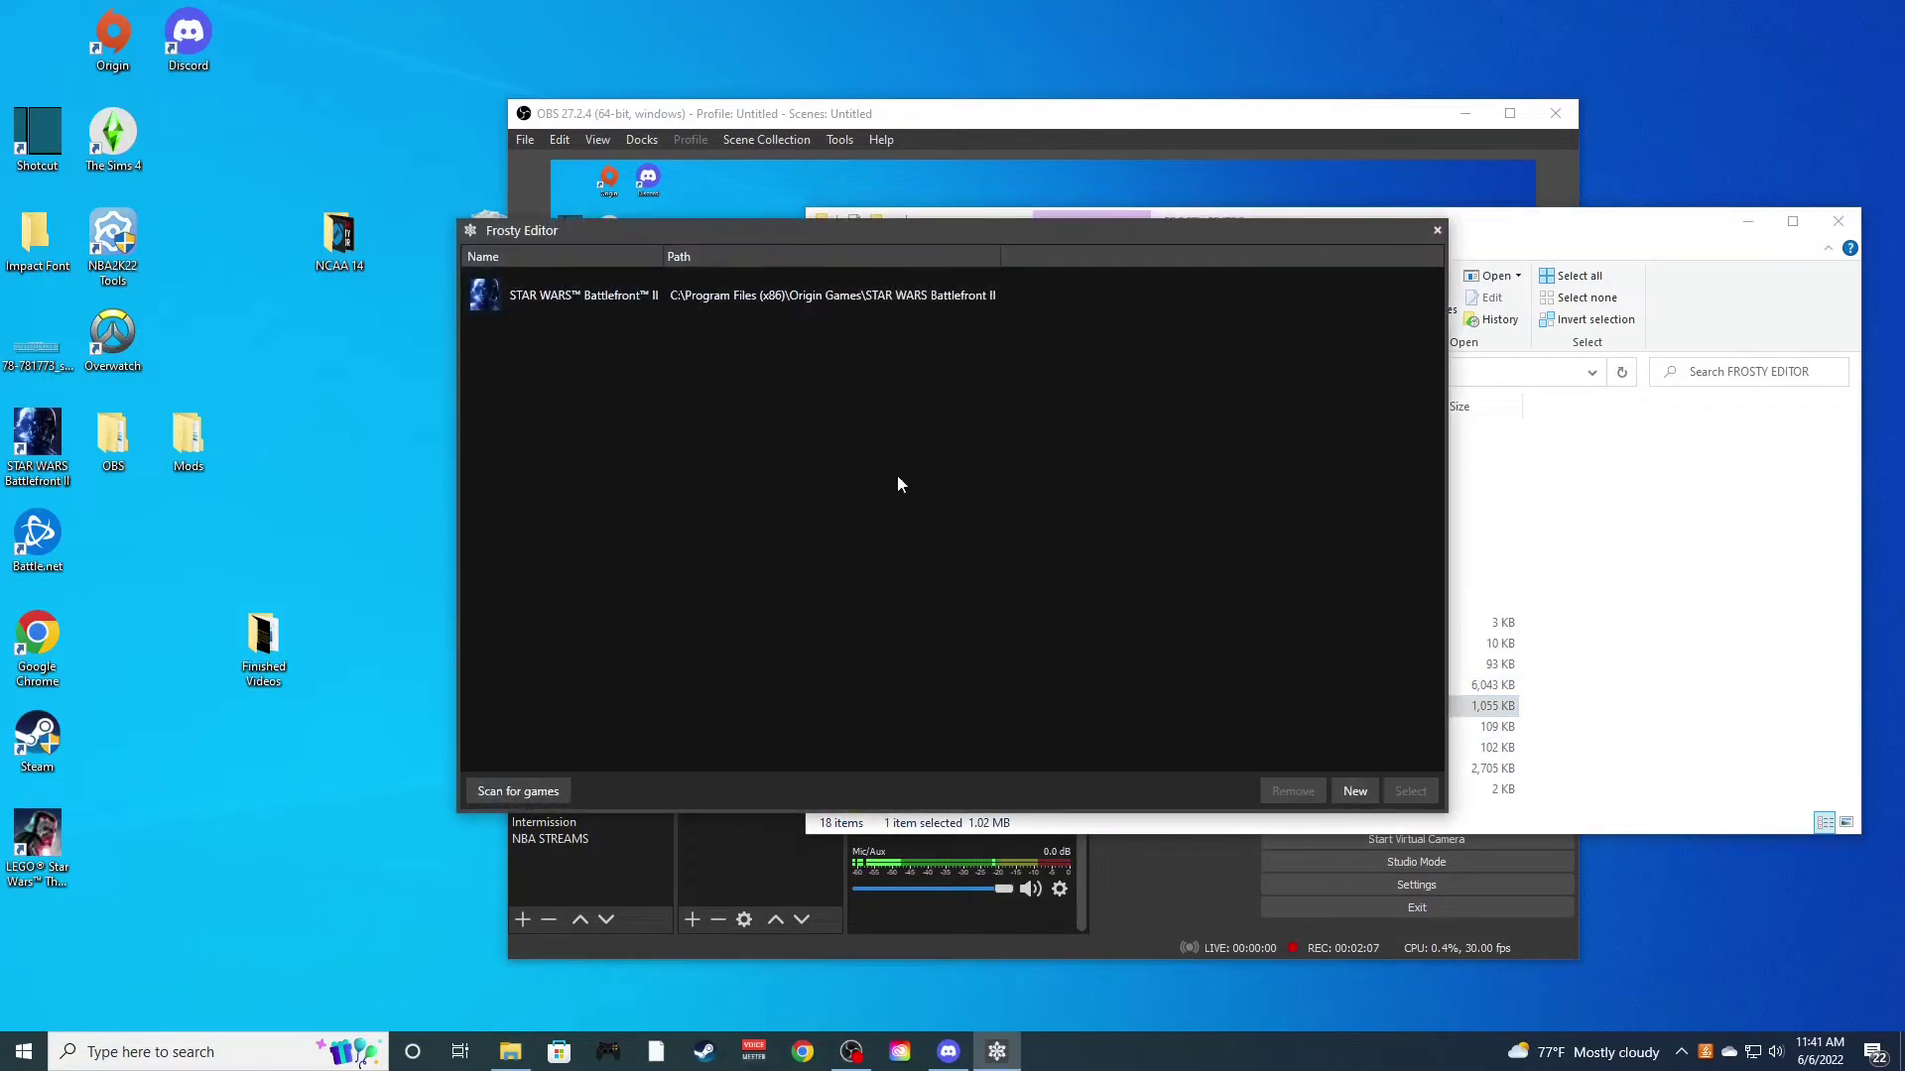
Load STAR WARS Battlefront II as a new project and browse its Data Explorer folders
double_click(902, 296)
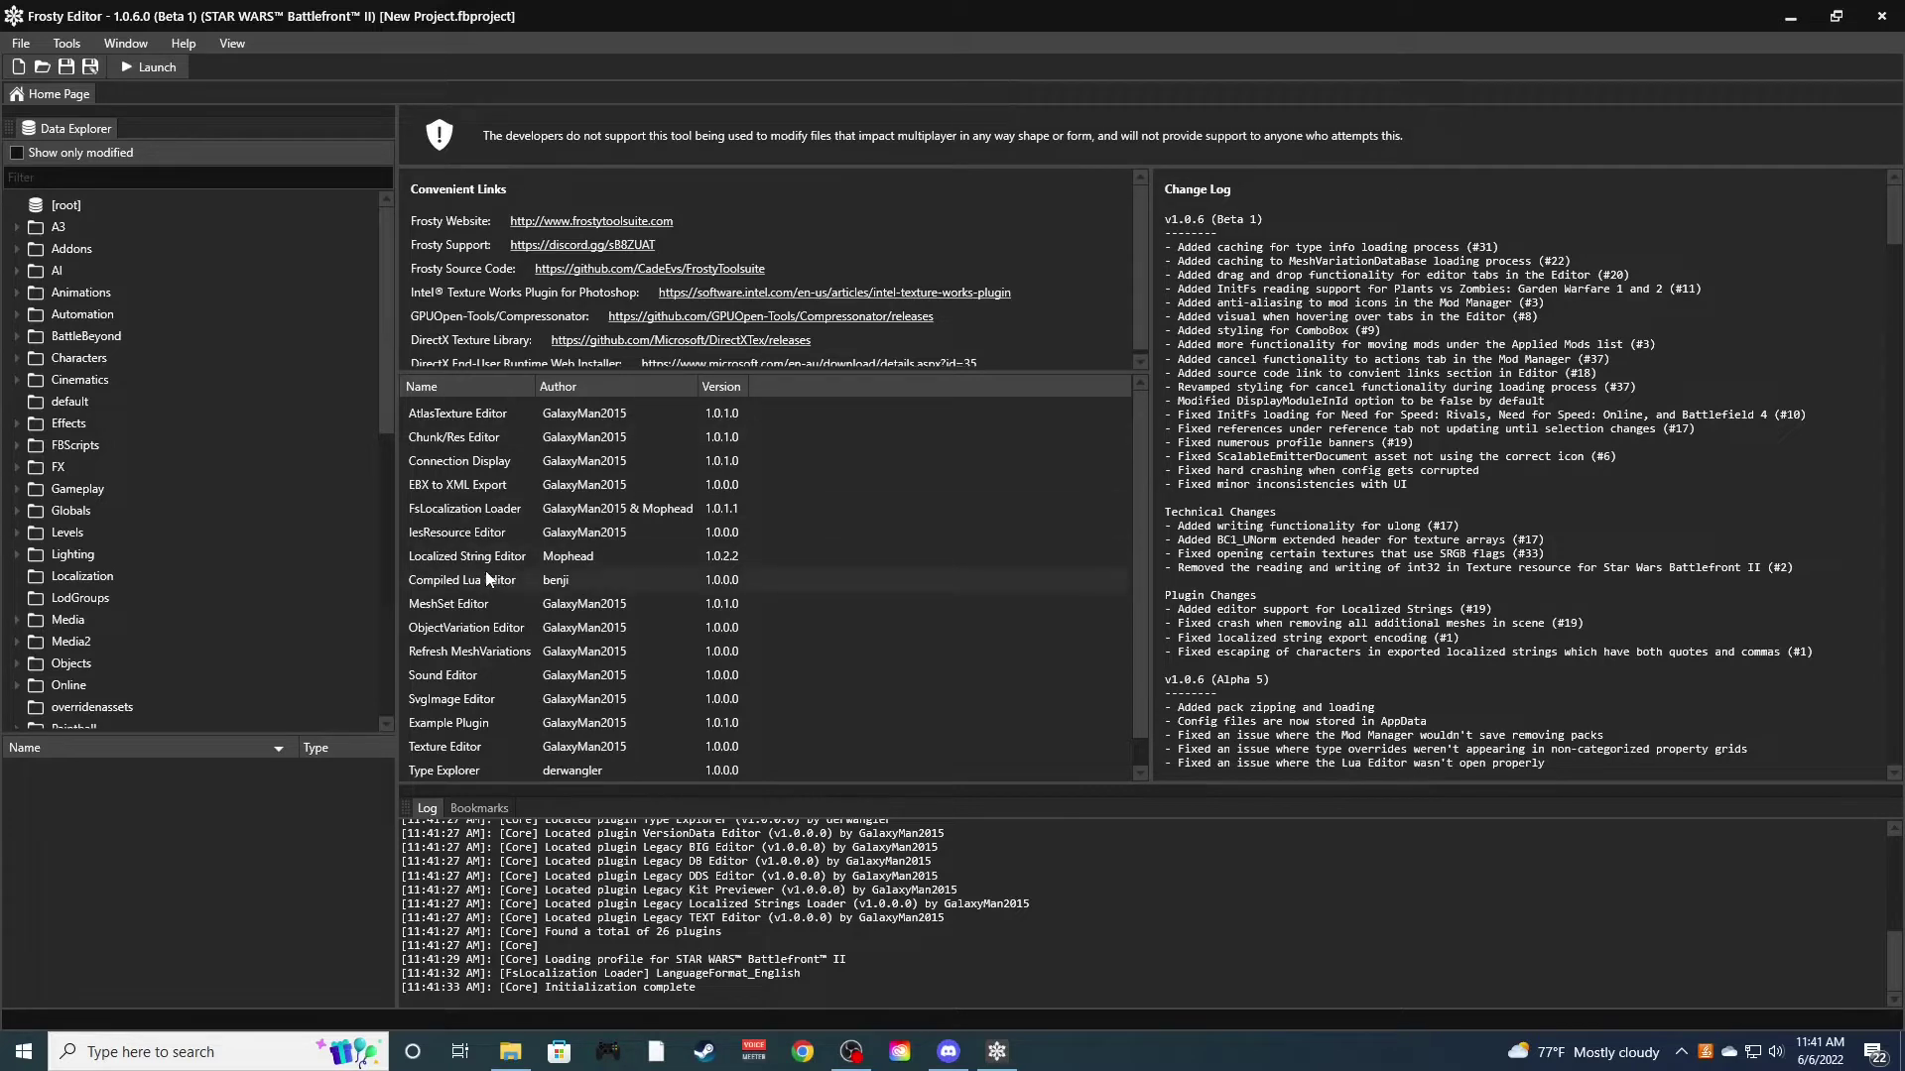
scroll(278, 510, down, 10)
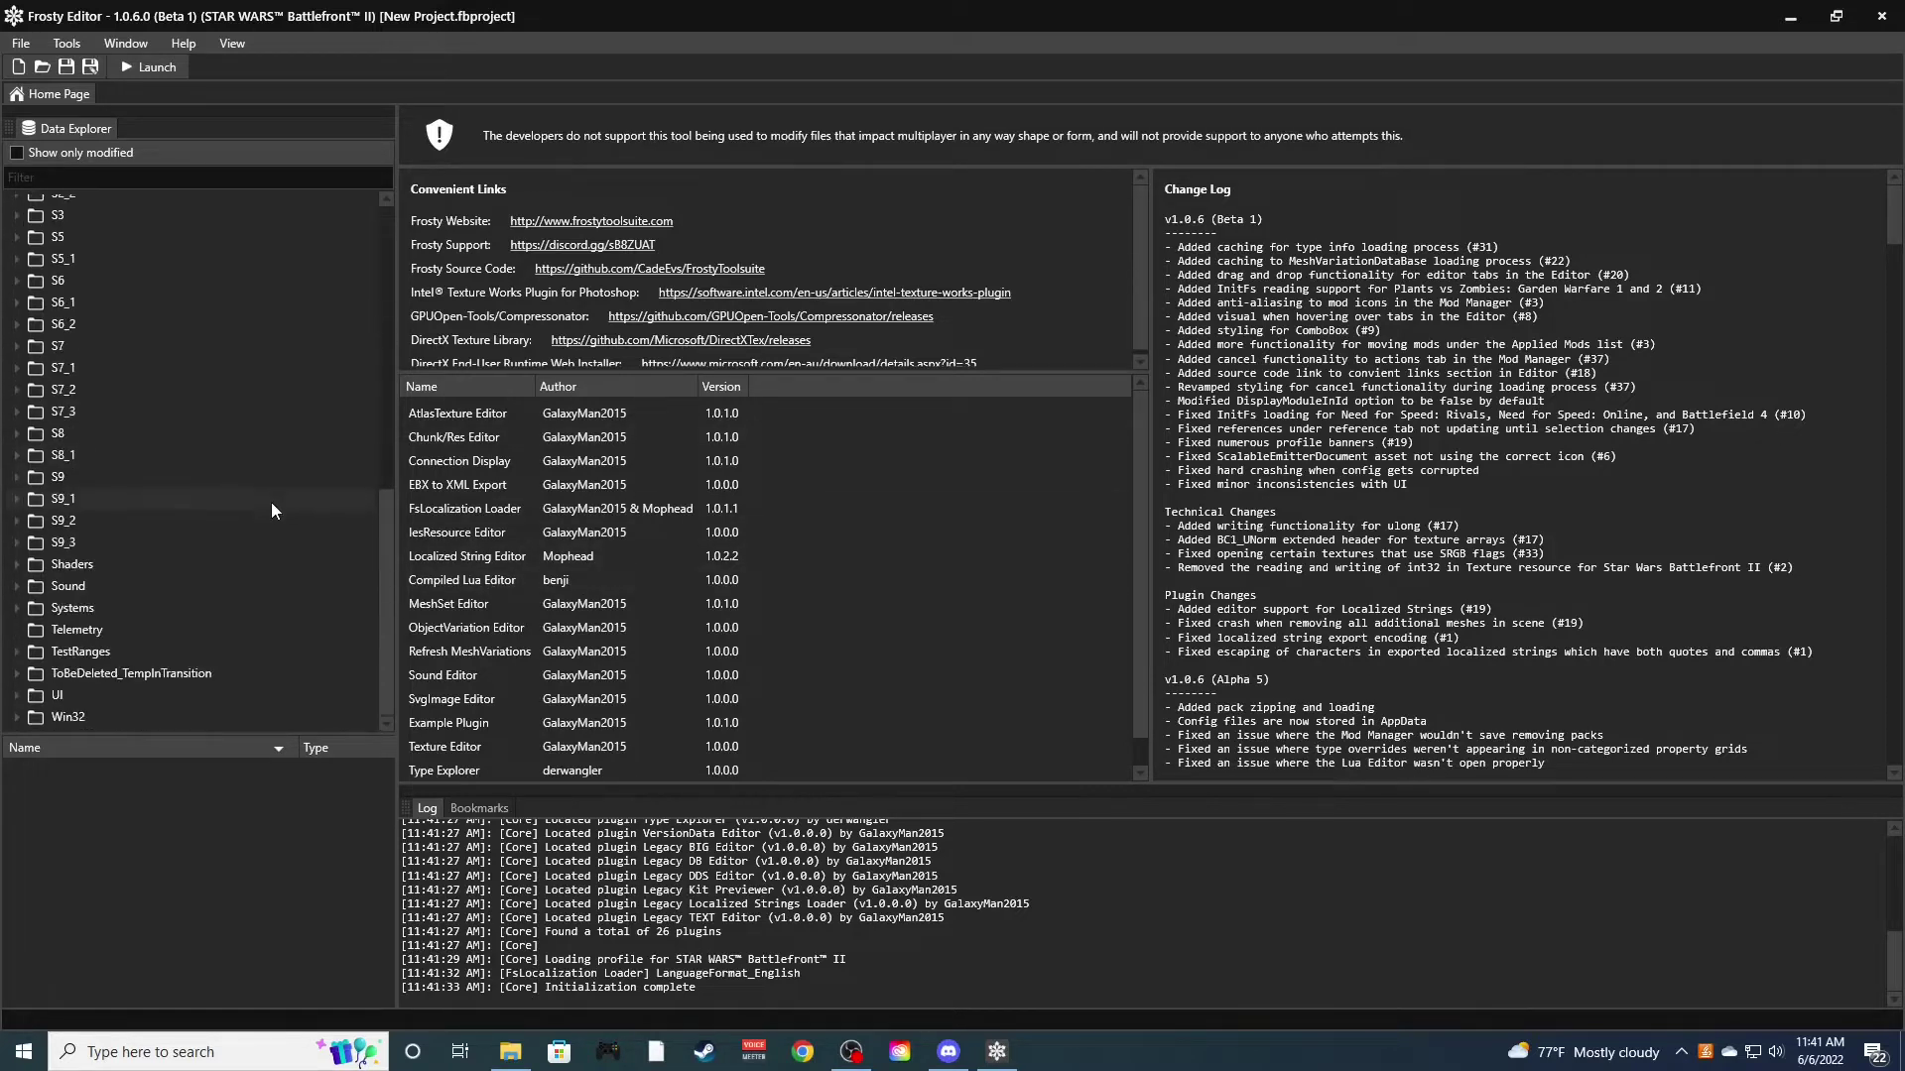
scroll(272, 504, up, 10)
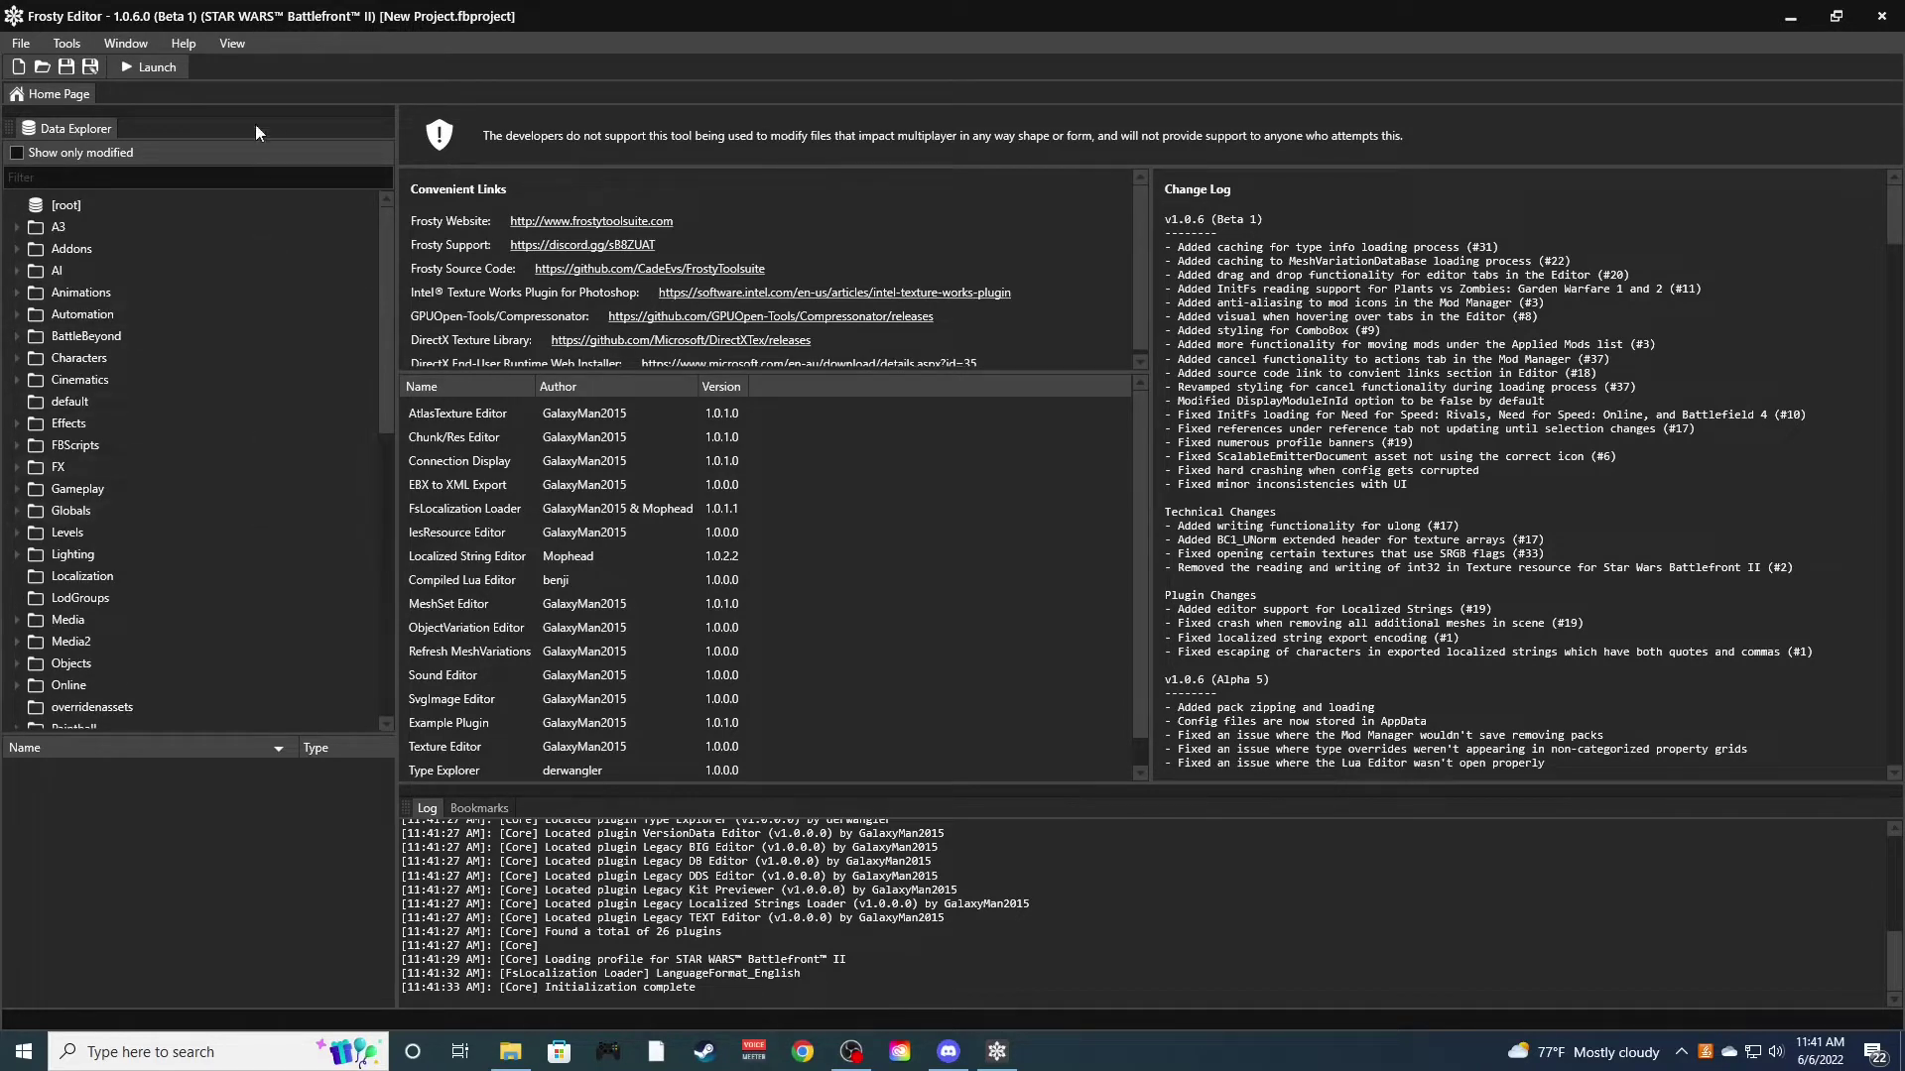
click(232, 43)
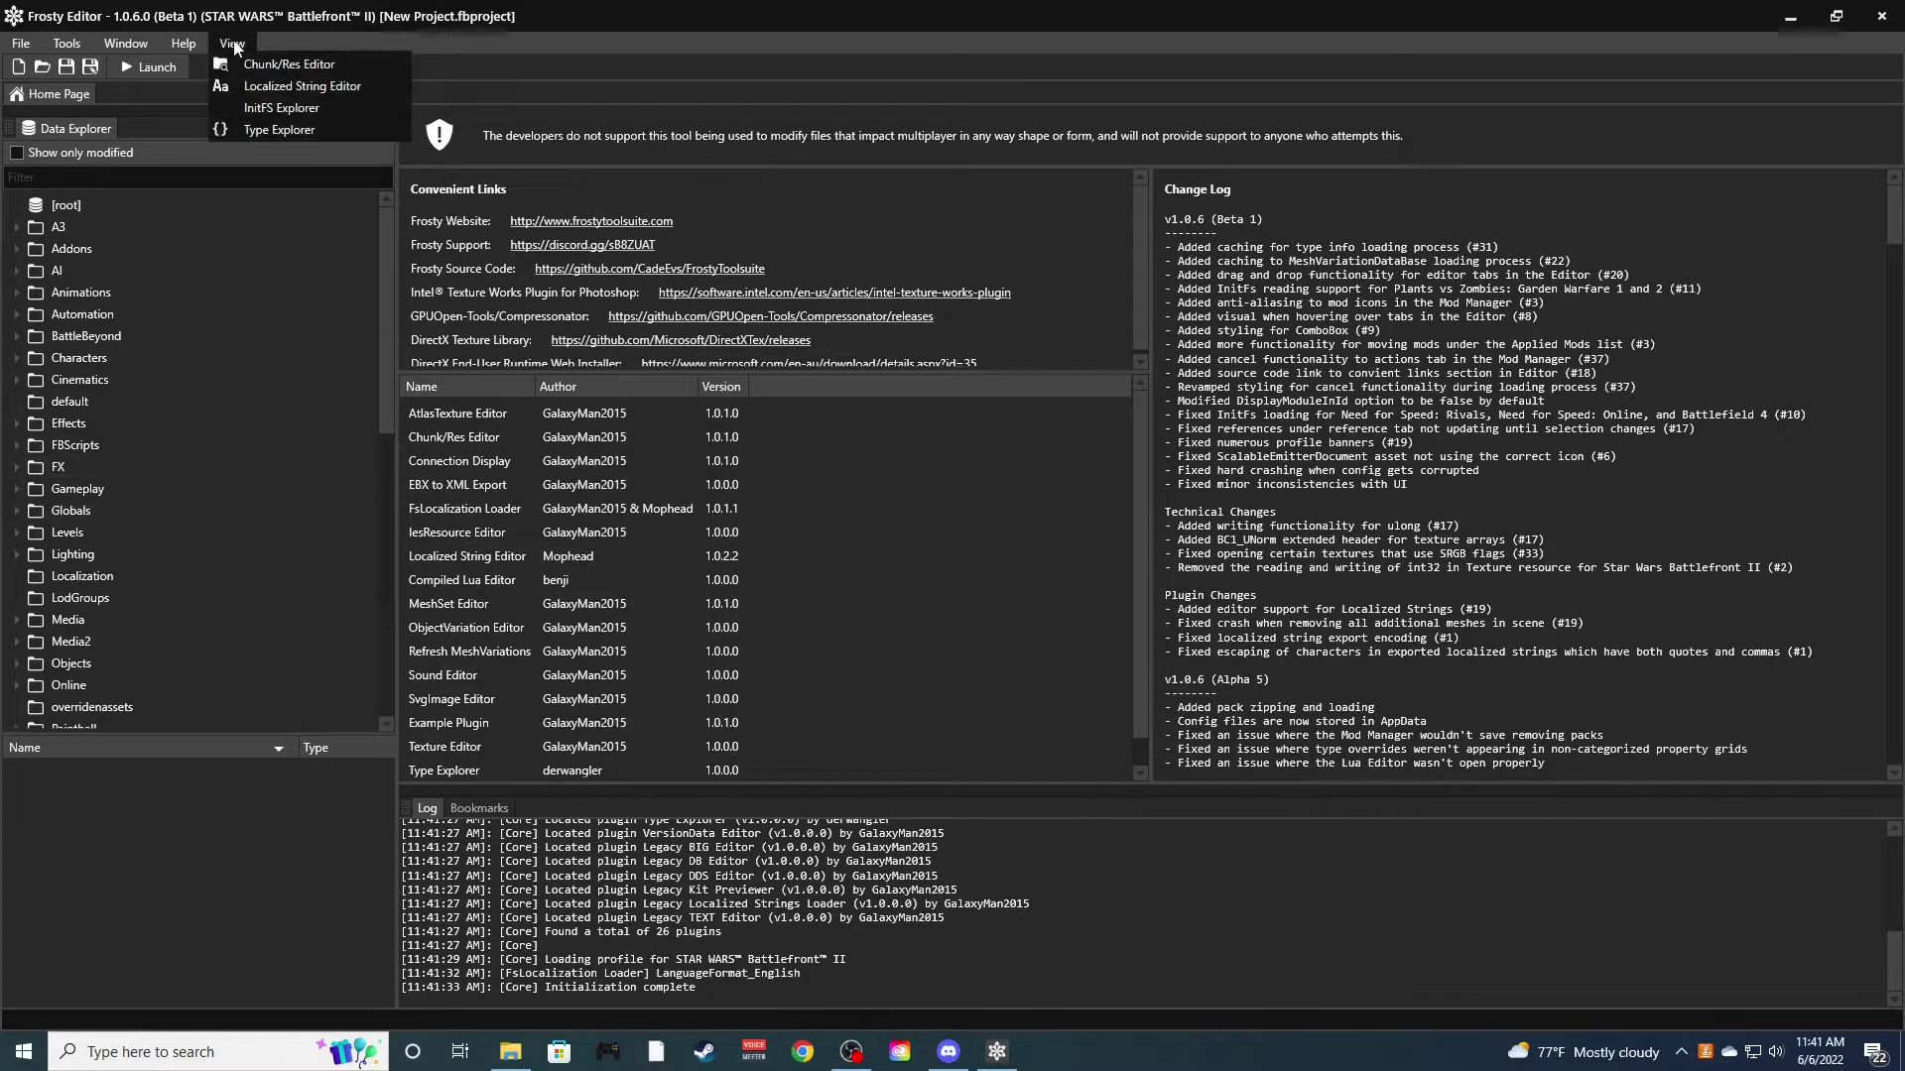
Open the Localized String Editor and scroll through the full list of game strings
click(276, 86)
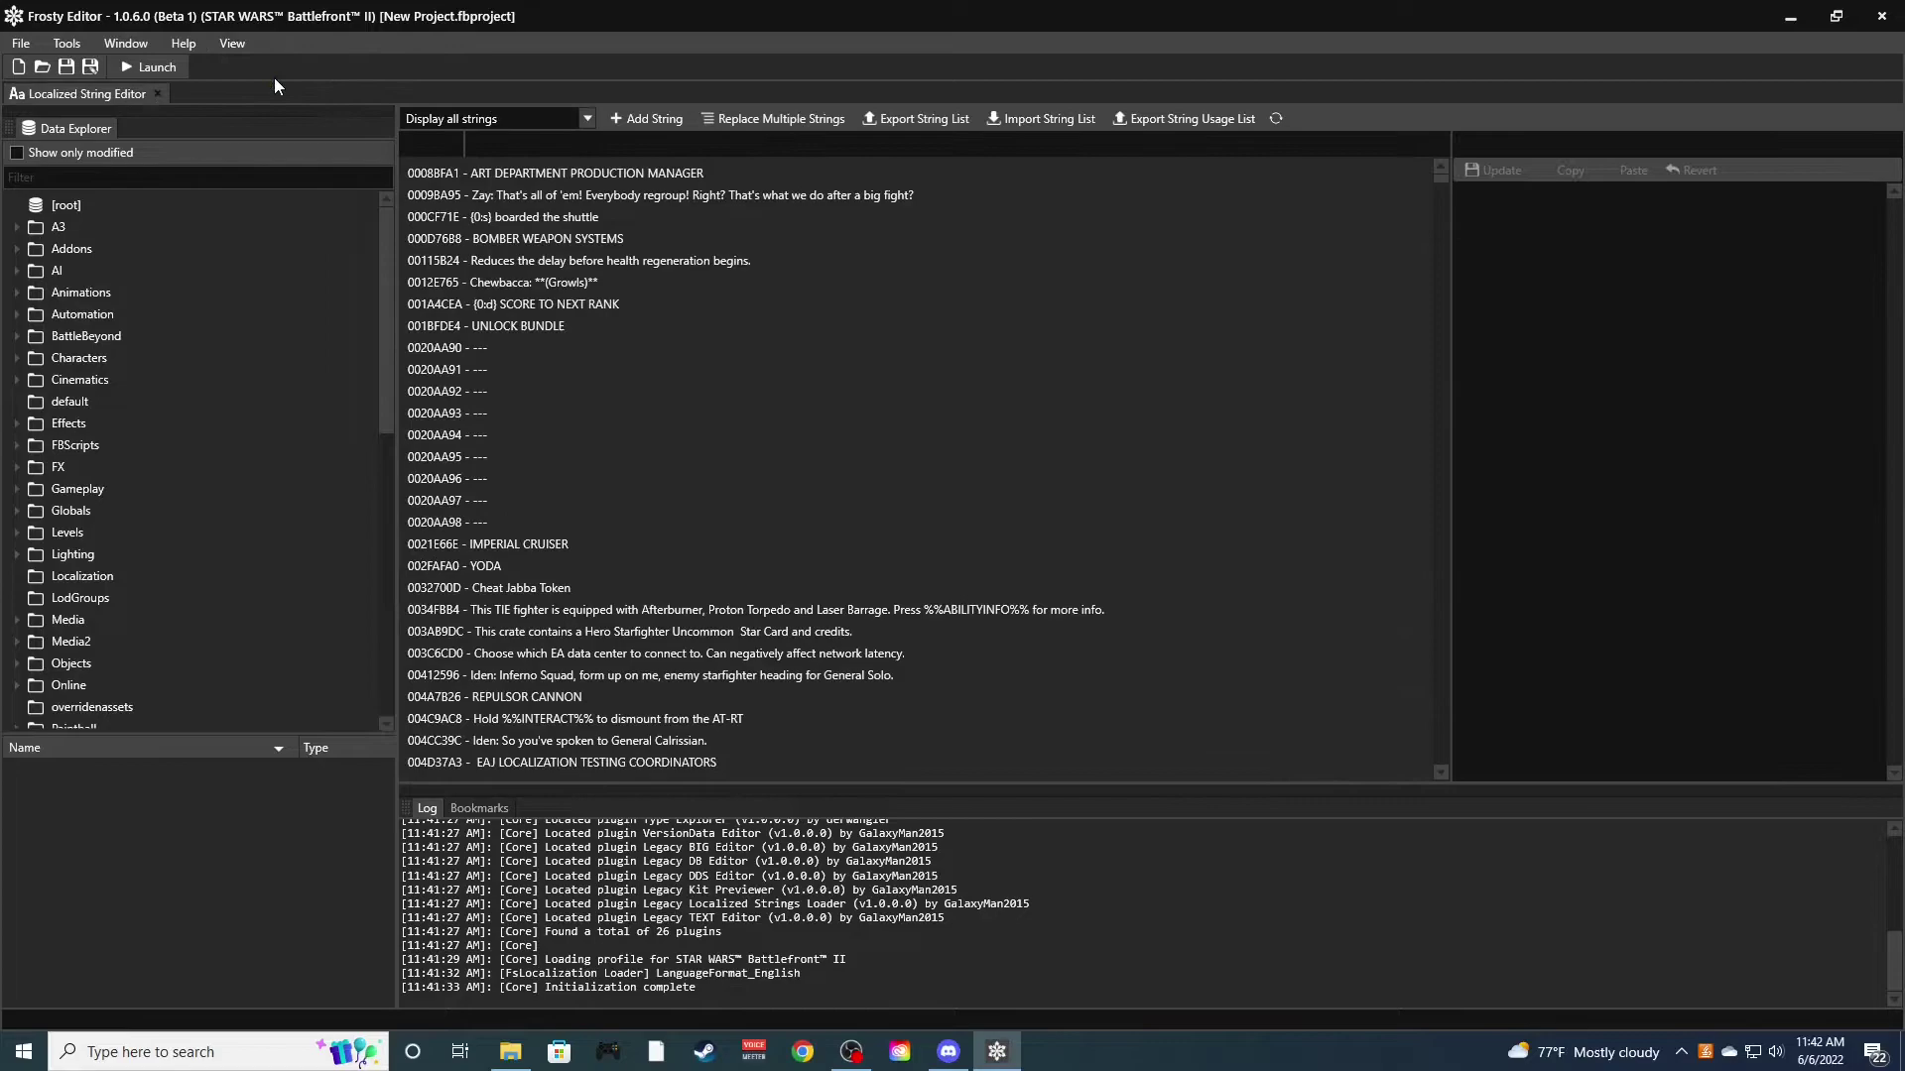
scroll(711, 560, down, 20)
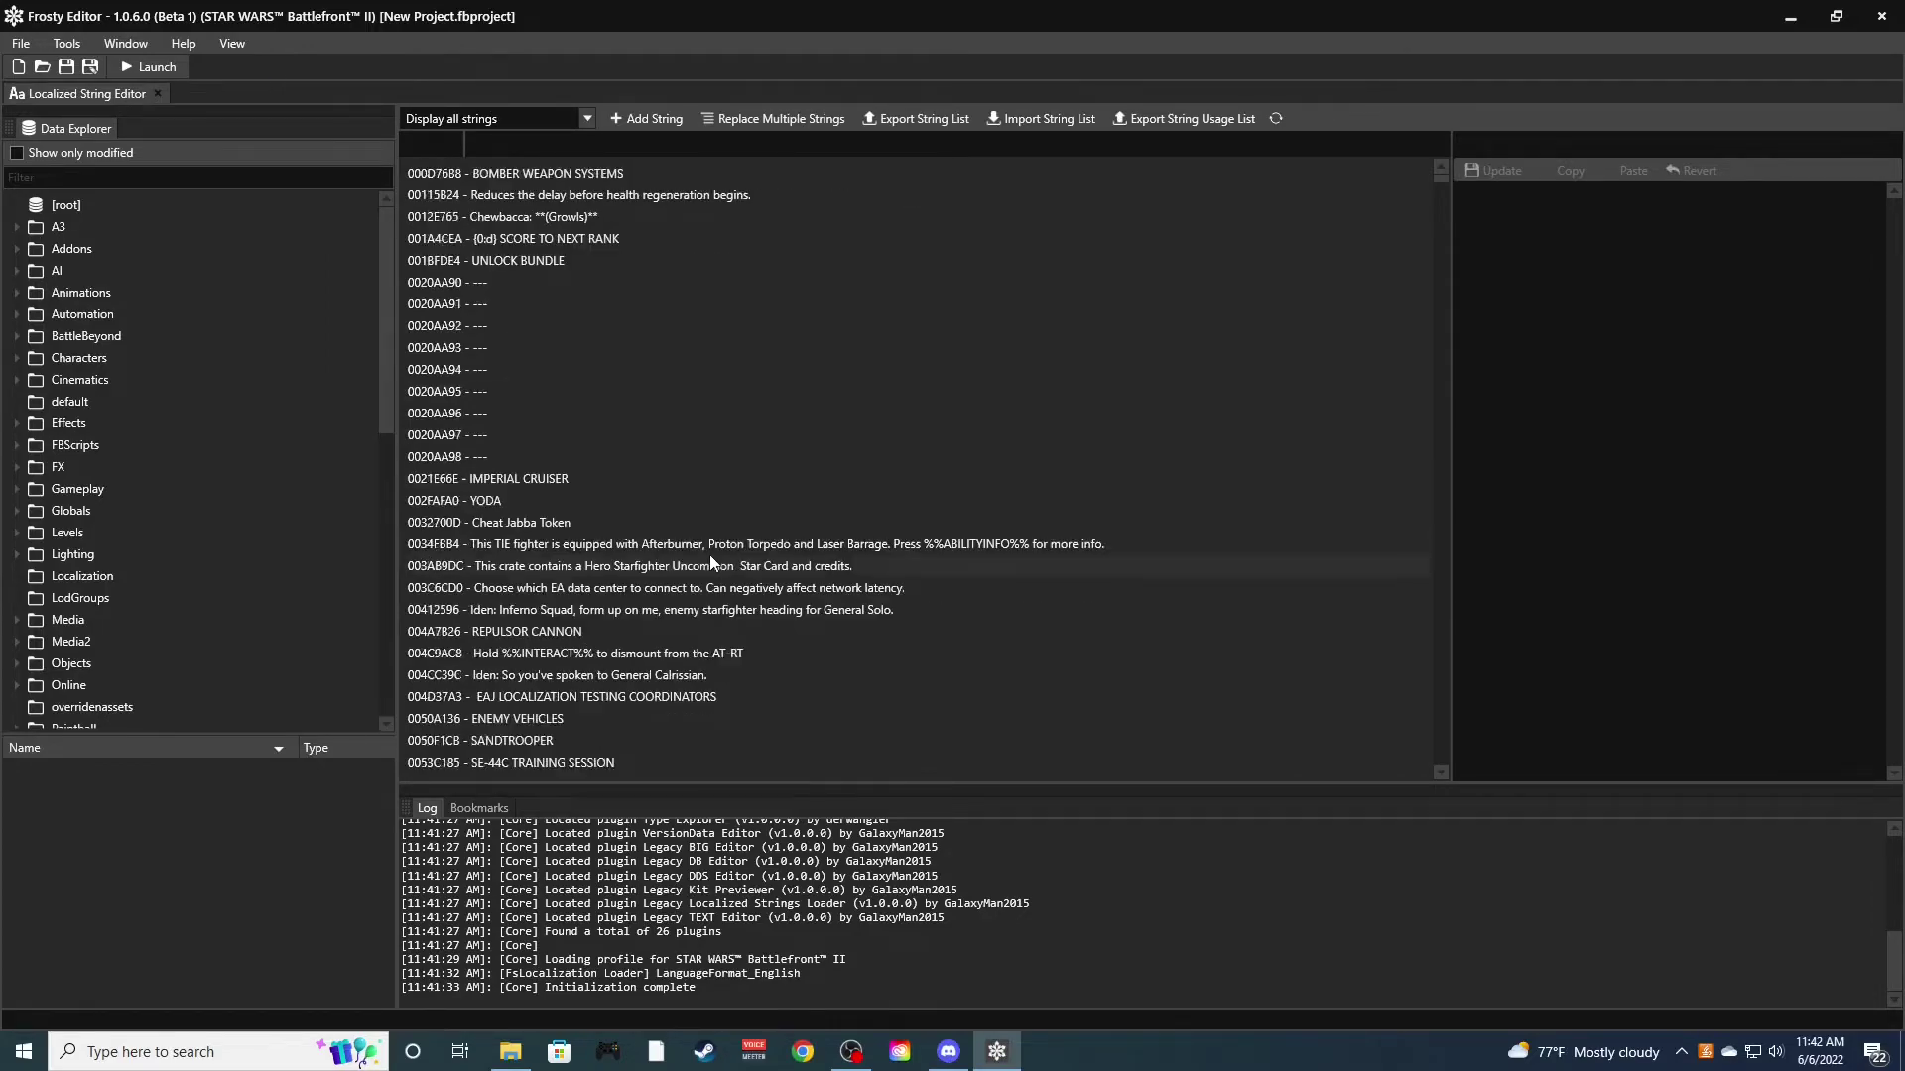
scroll(711, 560, down, 12)
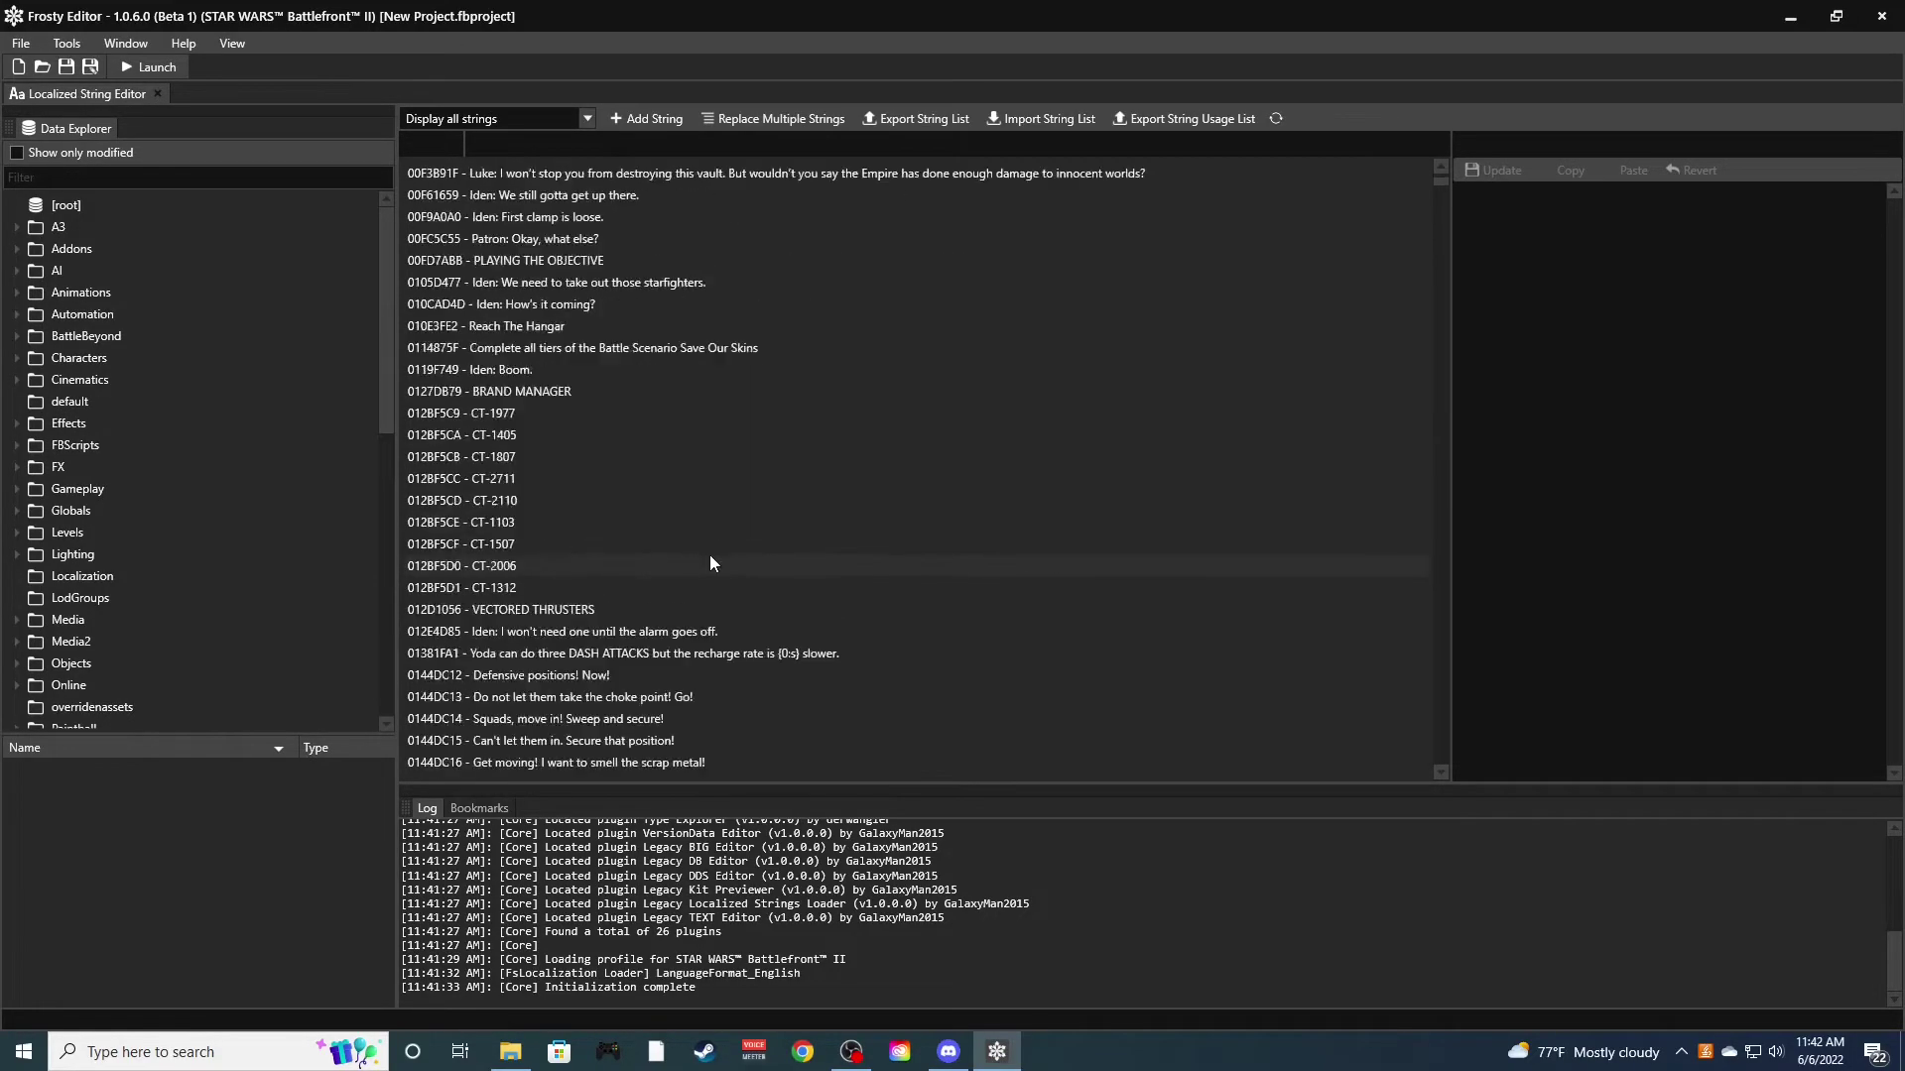
scroll(728, 337, down, 20)
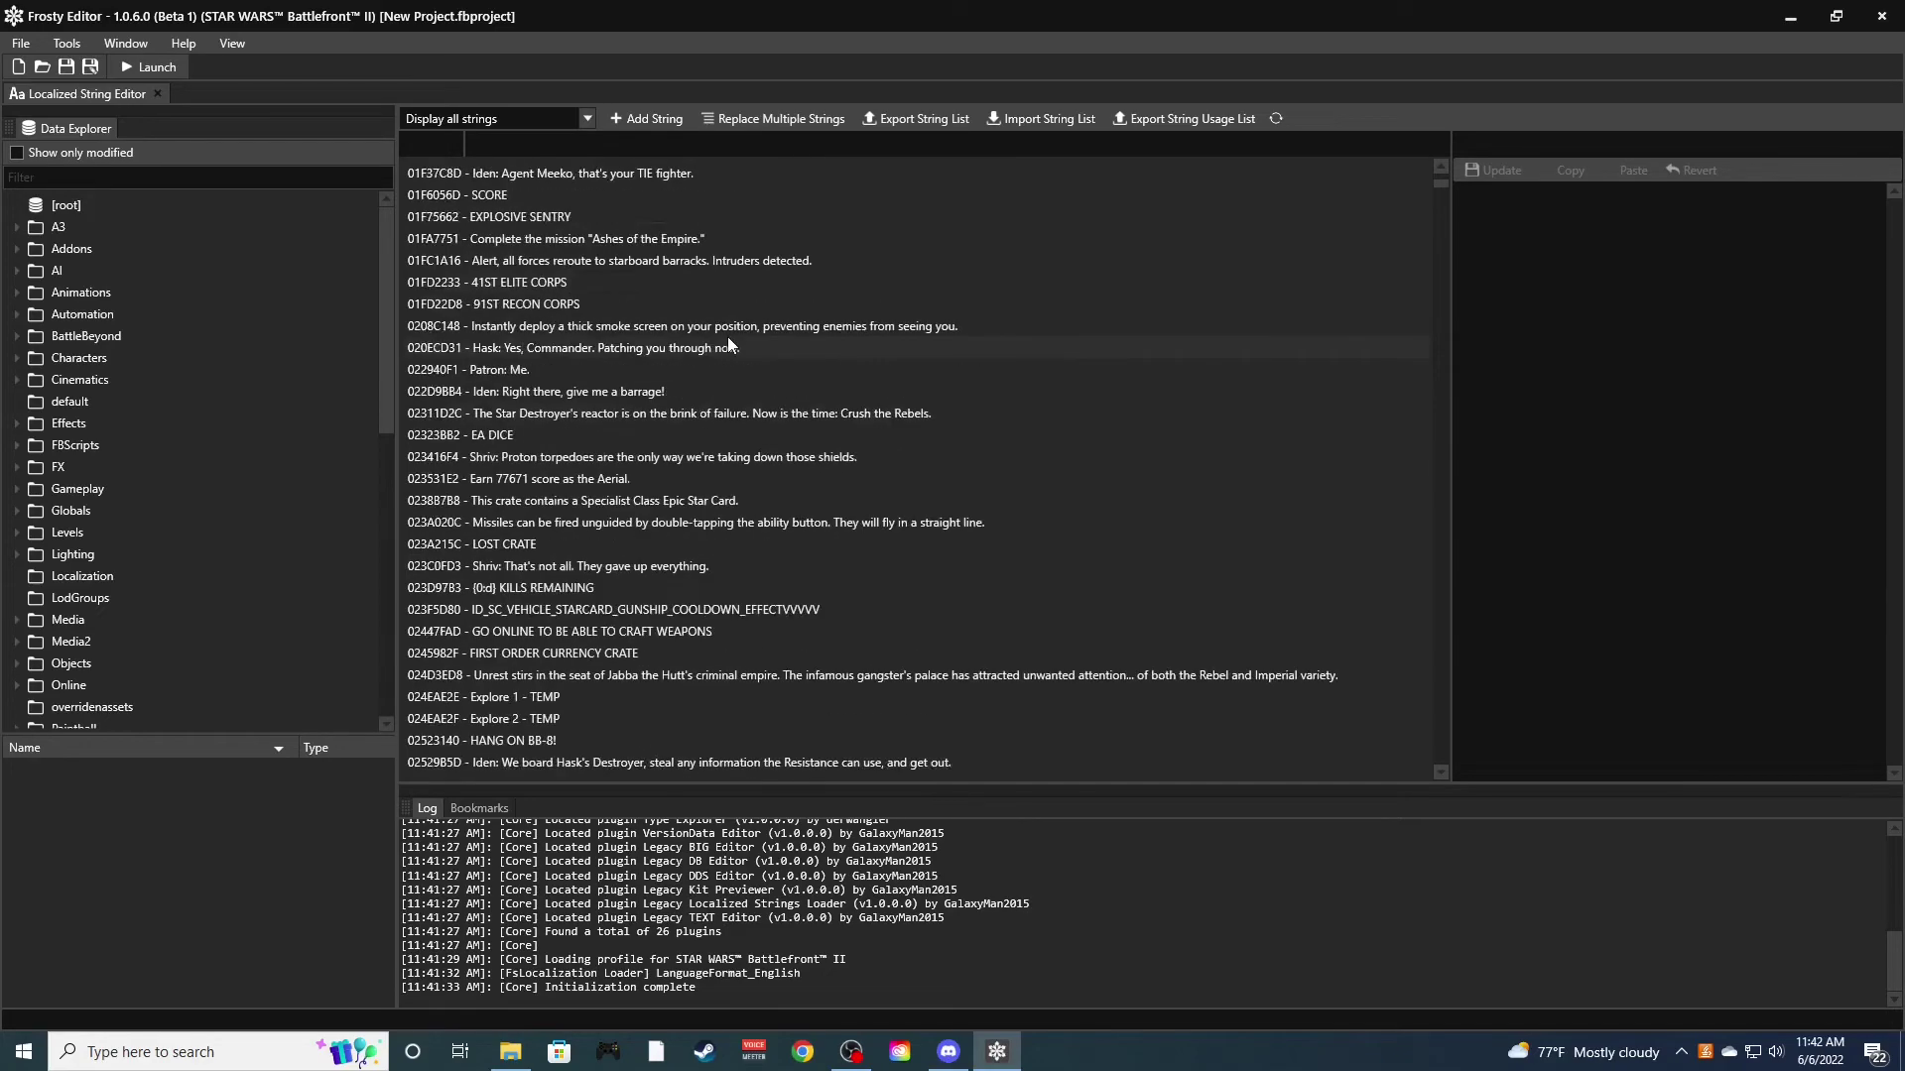
scroll(728, 345, down, 20)
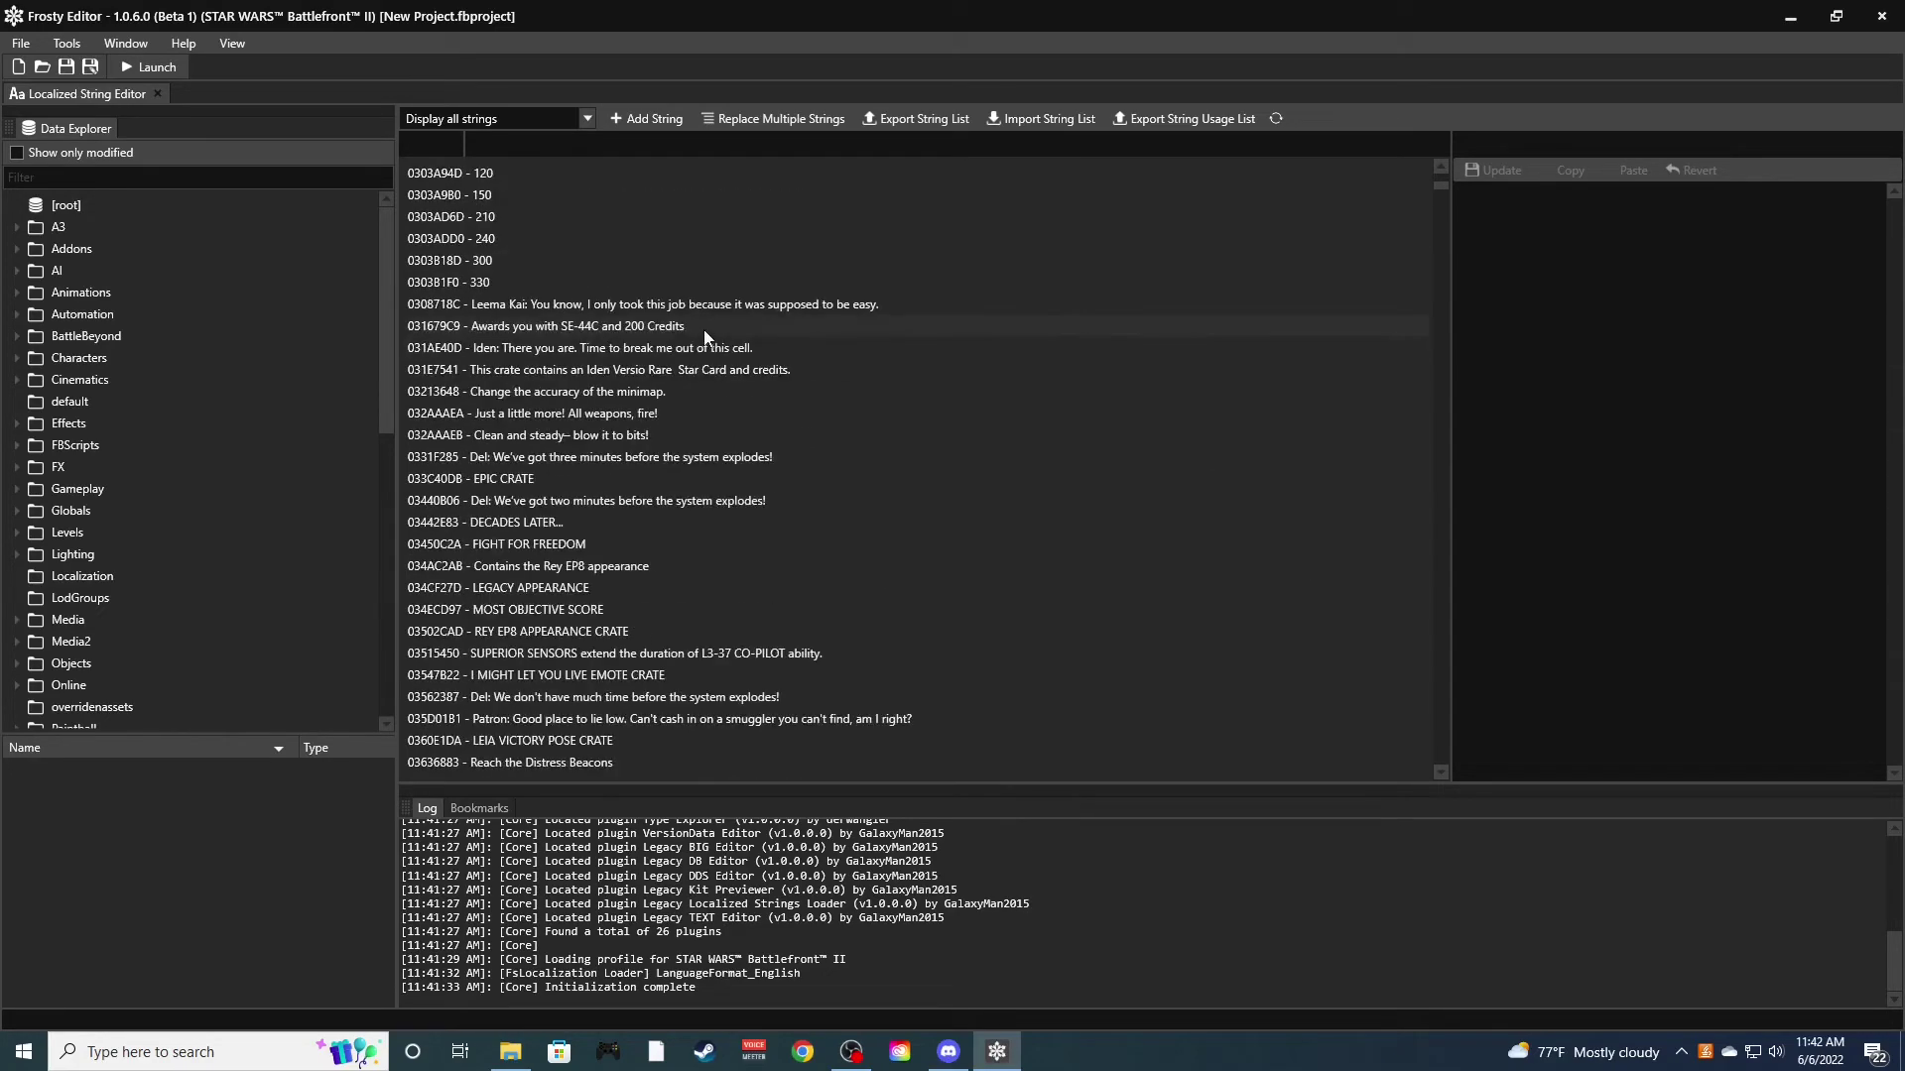
scroll(650, 345, down, 10)
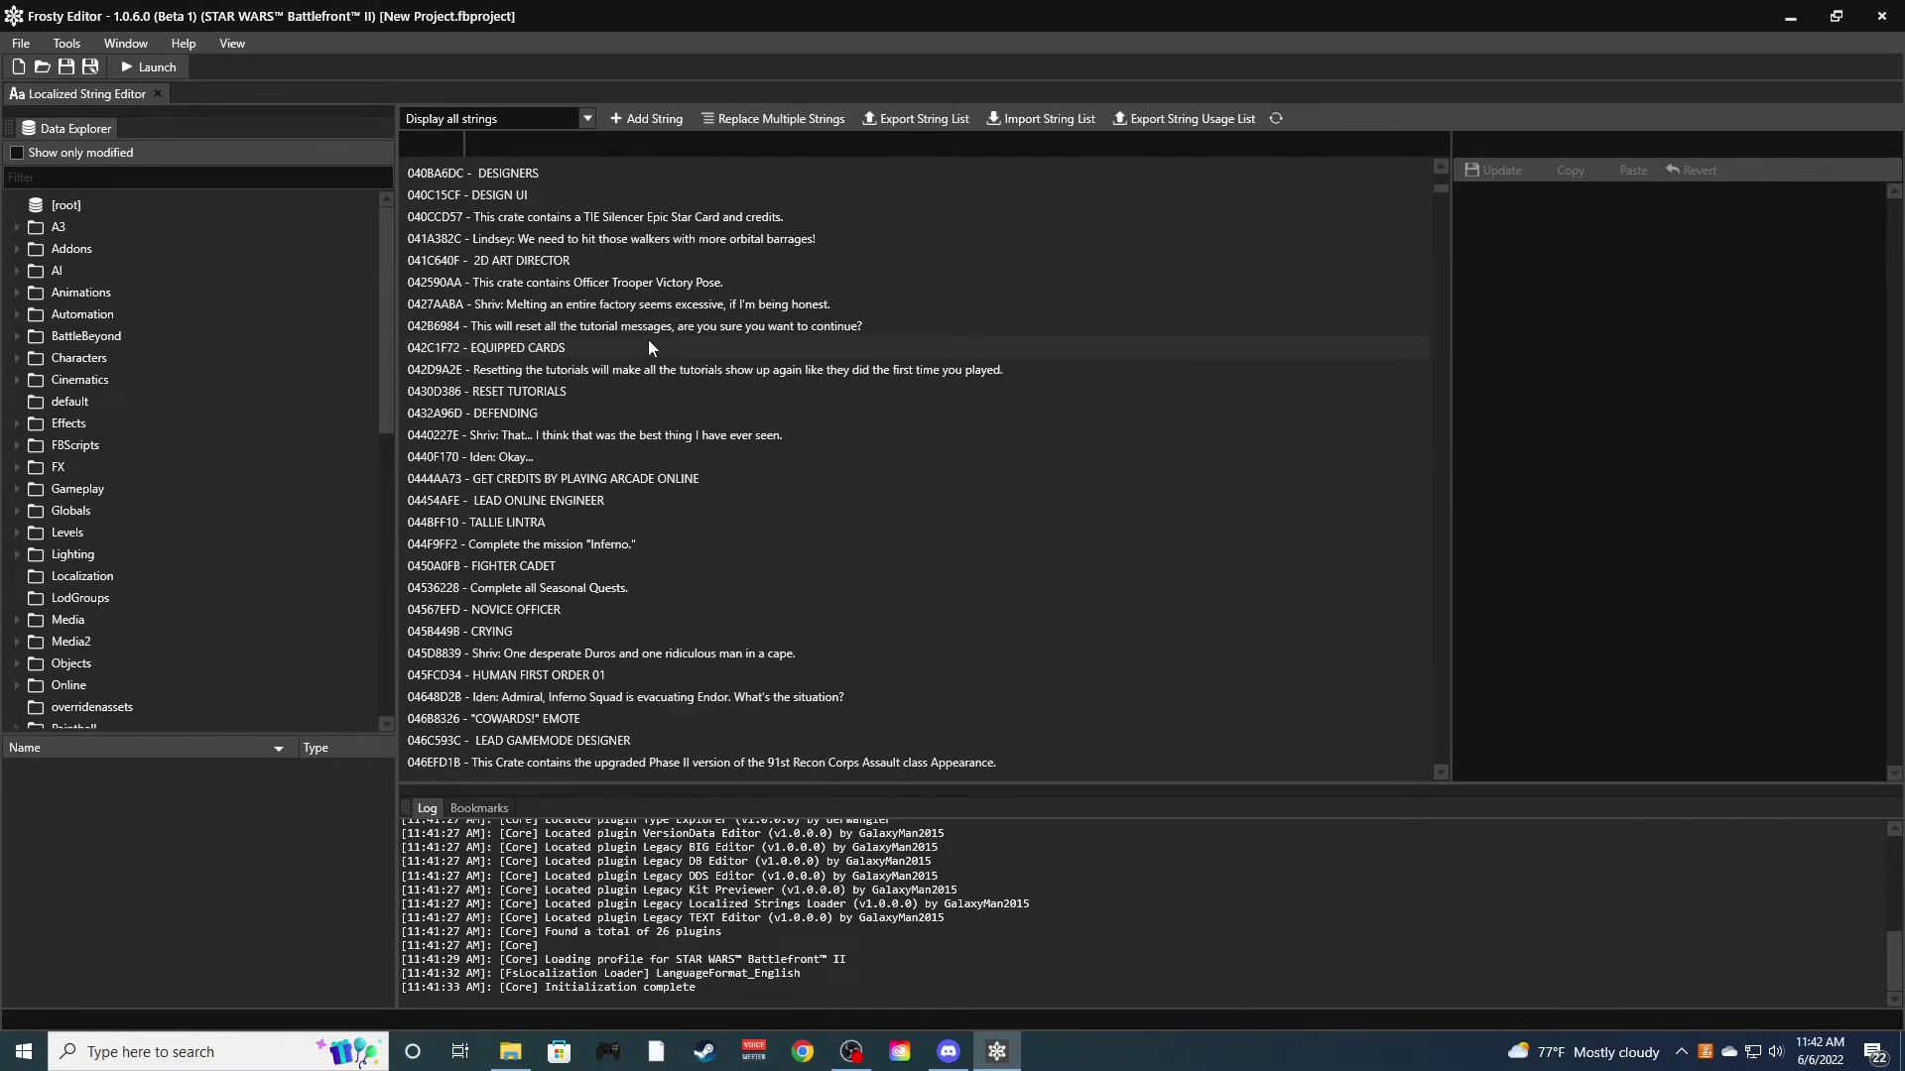
scroll(637, 347, up, 12)
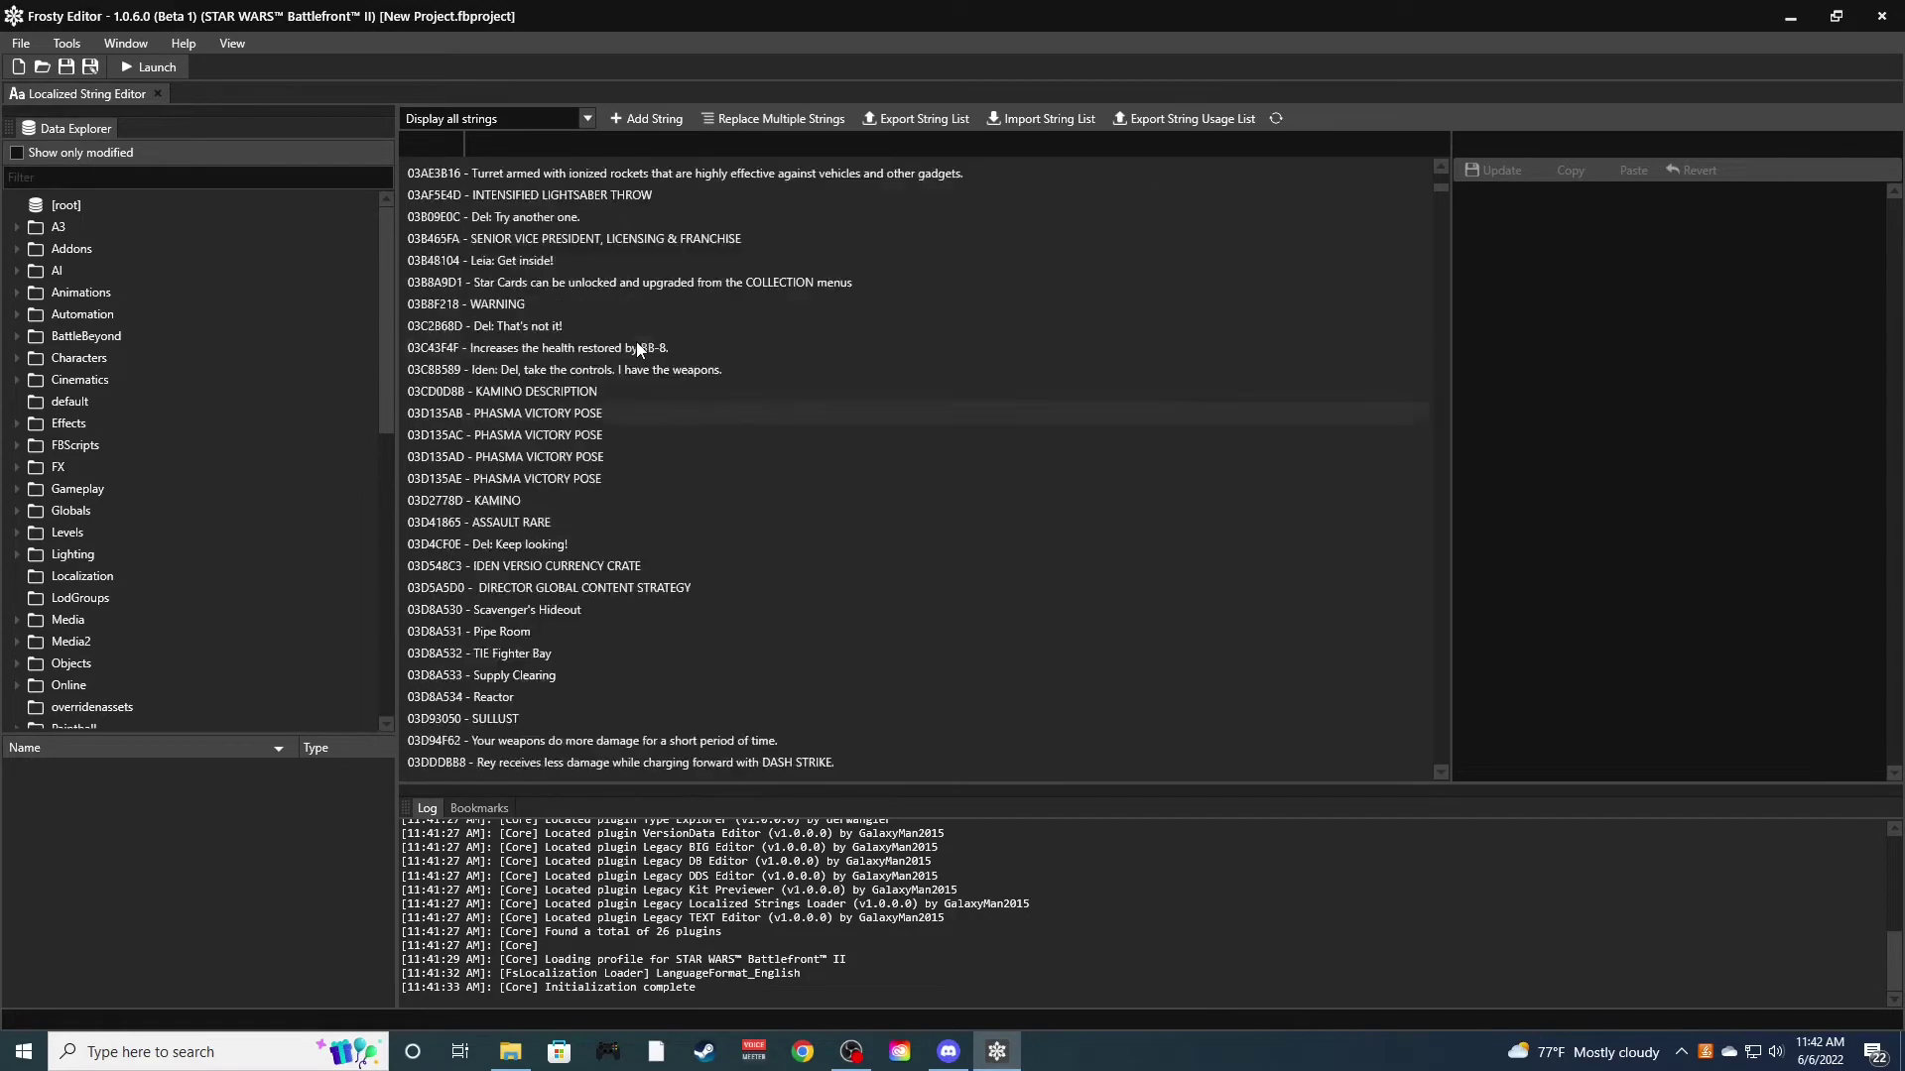
scroll(638, 350, up, 12)
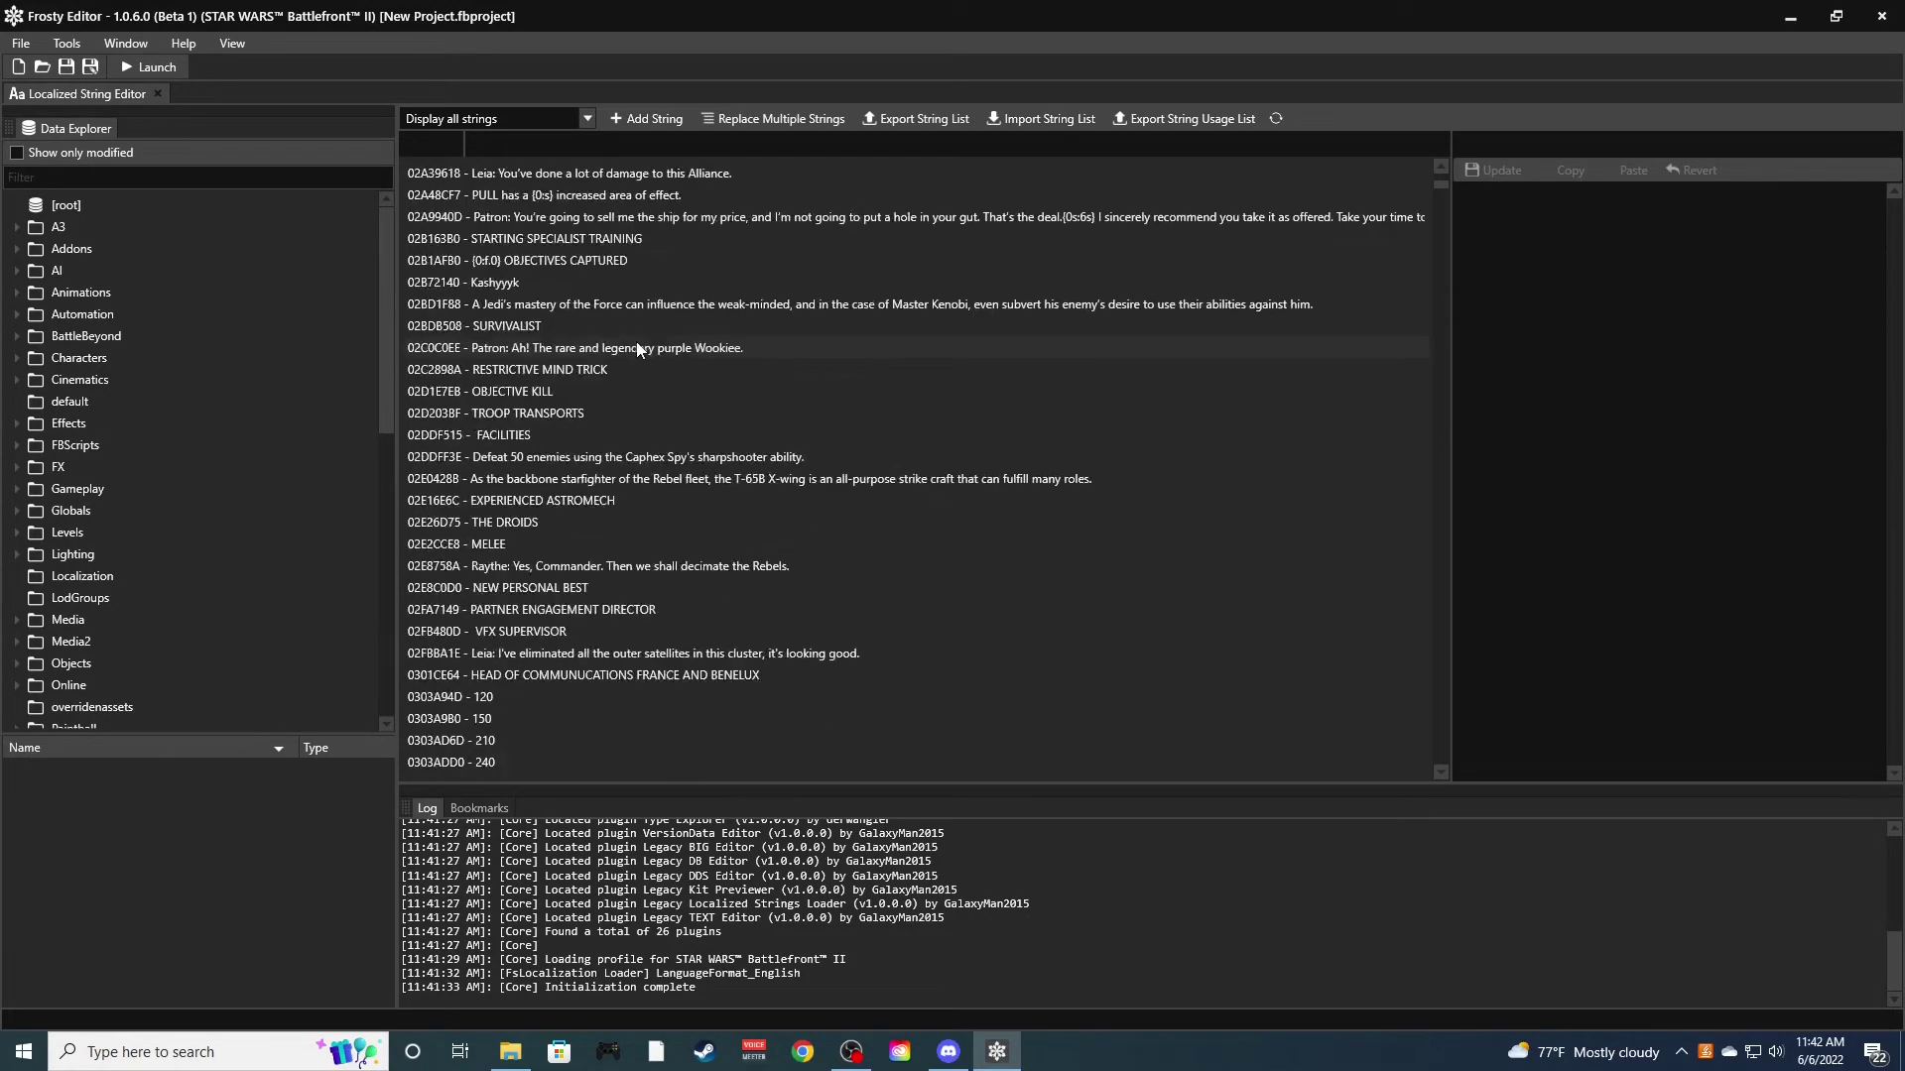
scroll(636, 344, up, 12)
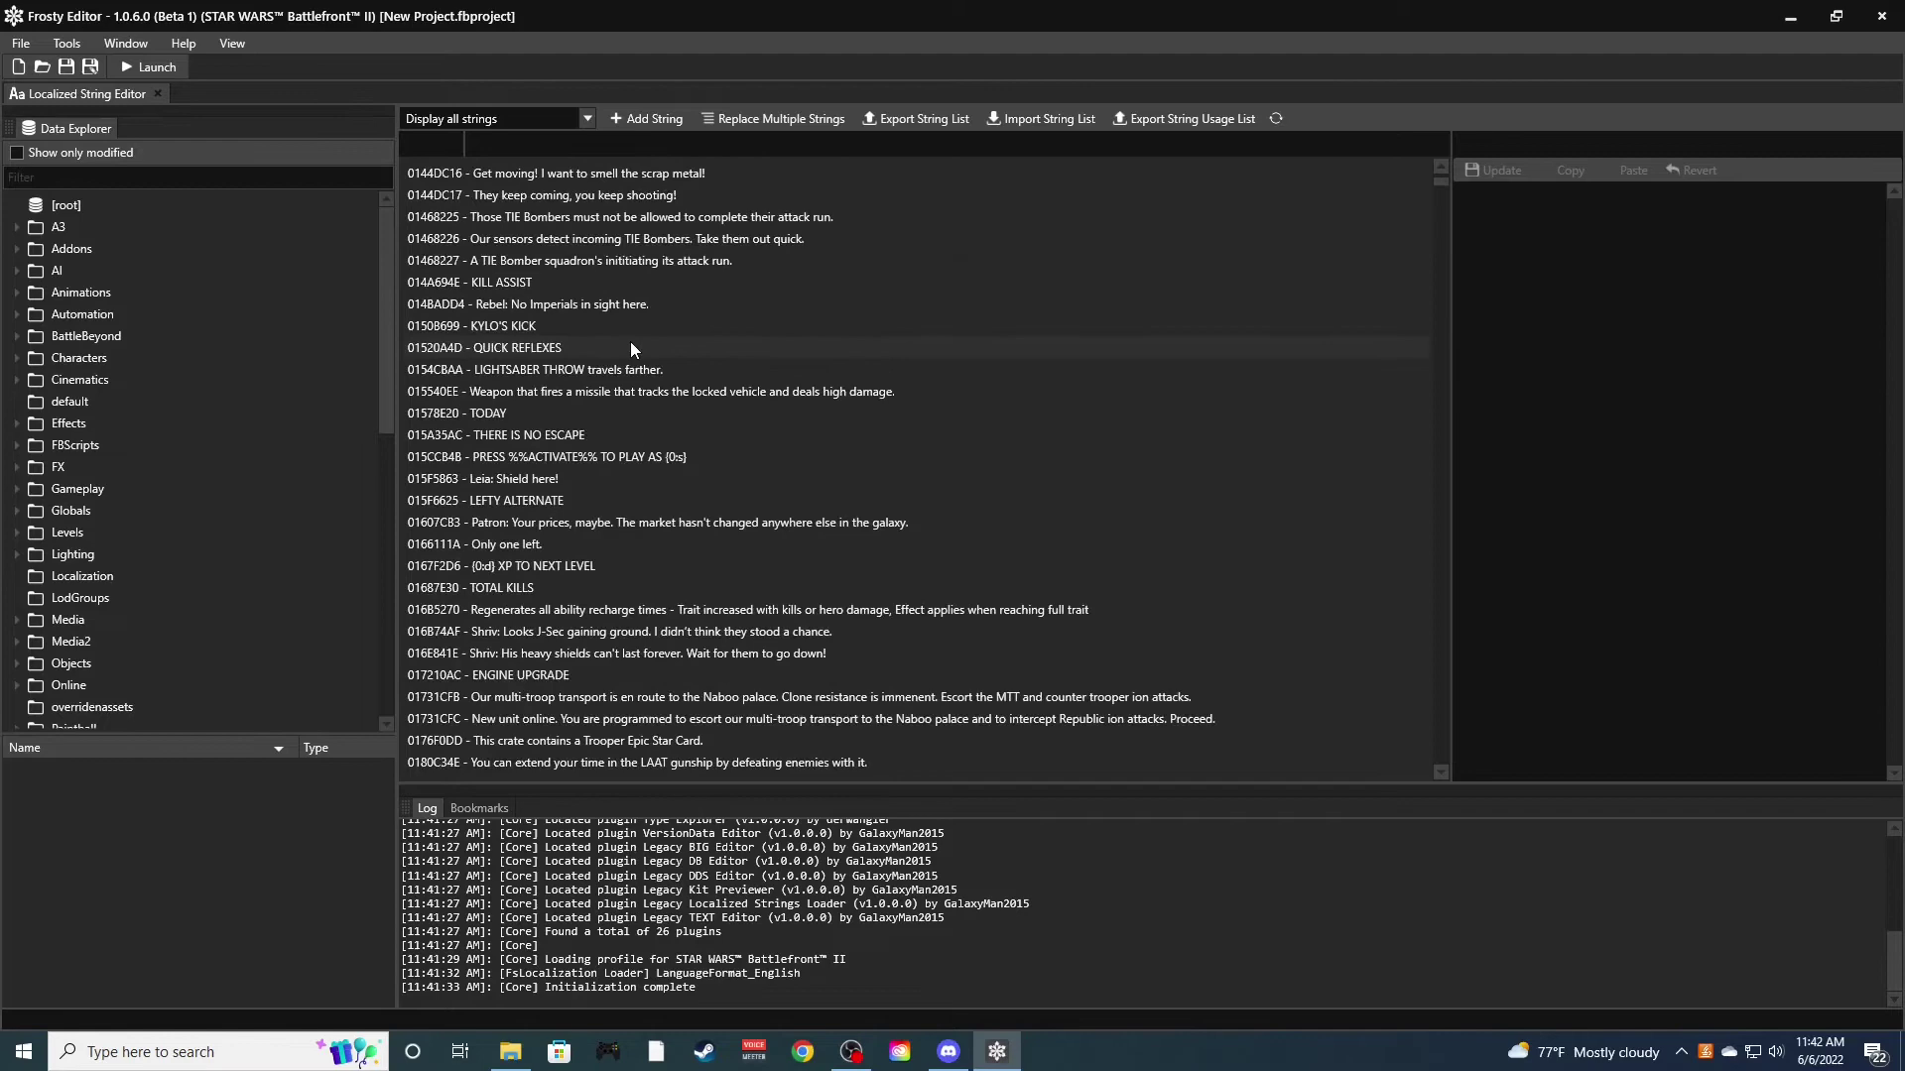
scroll(571, 357, up, 12)
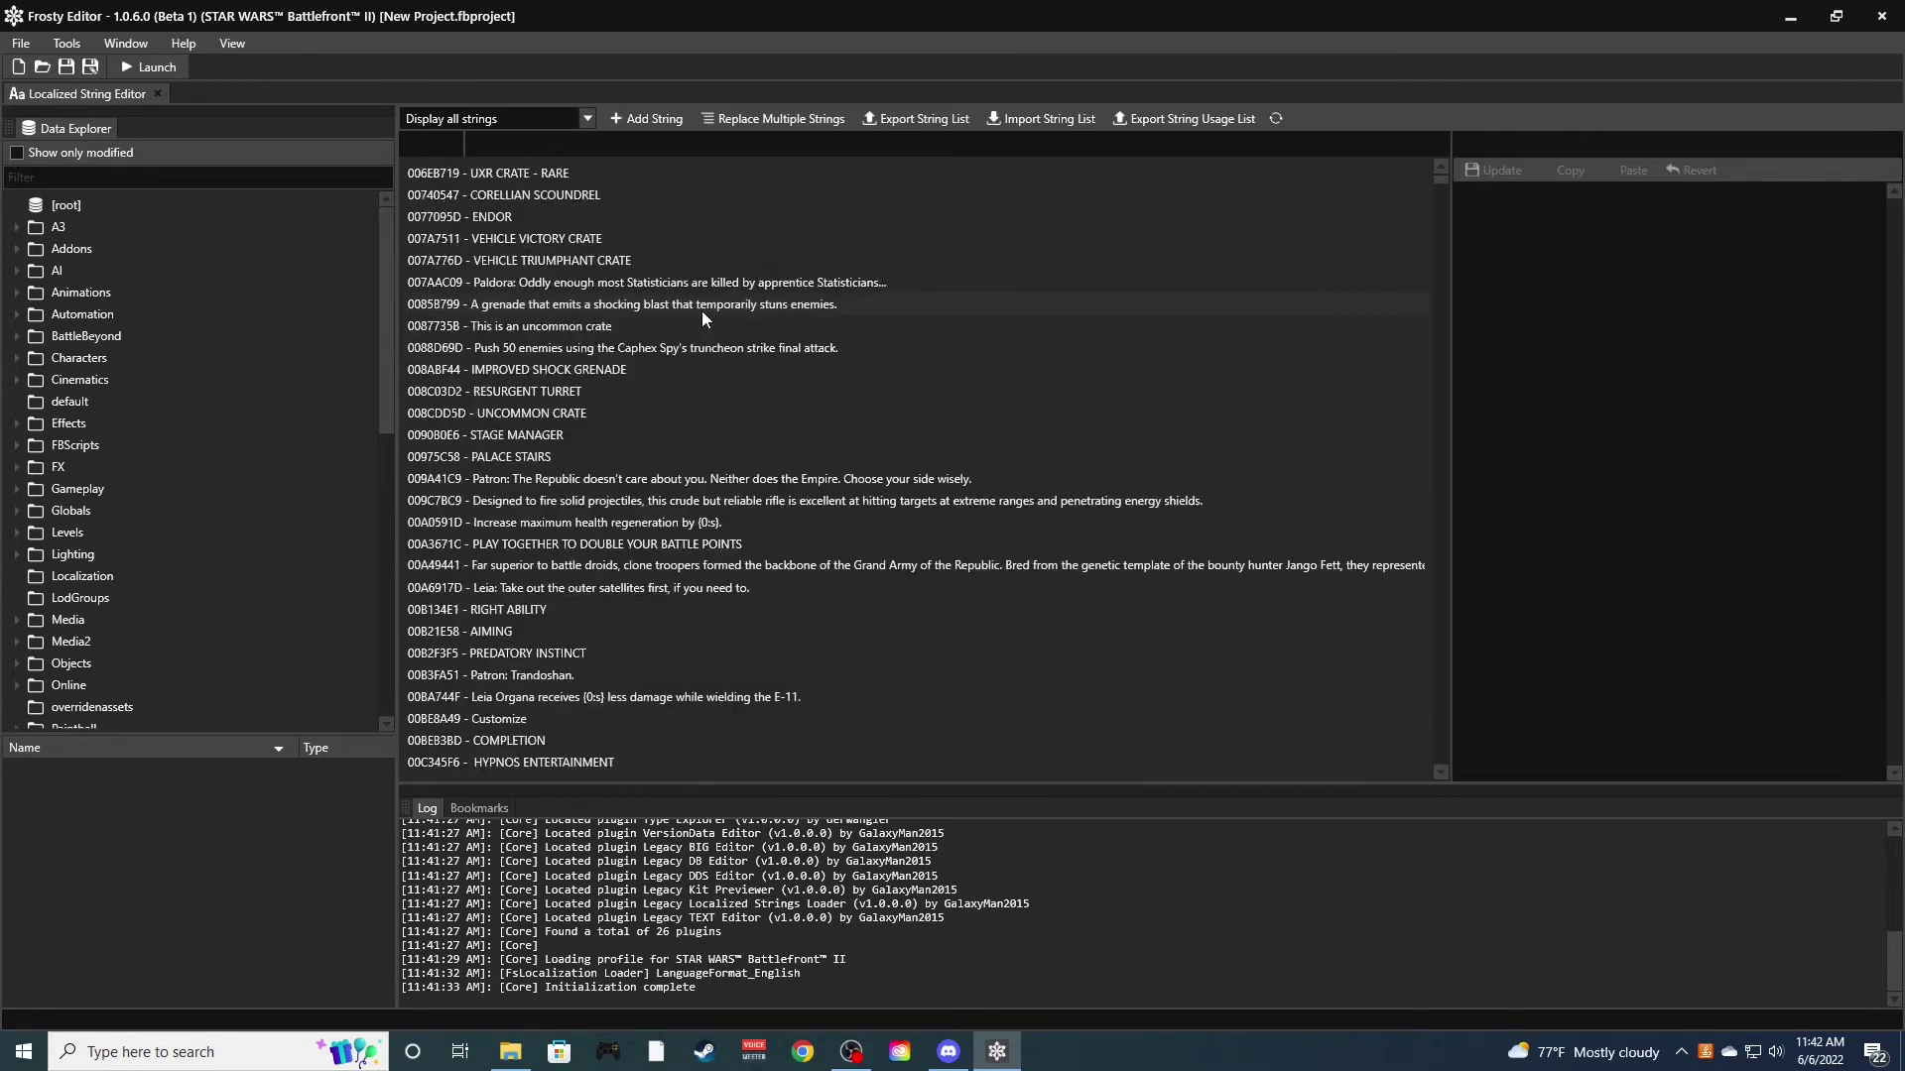
scroll(675, 317, up, 5)
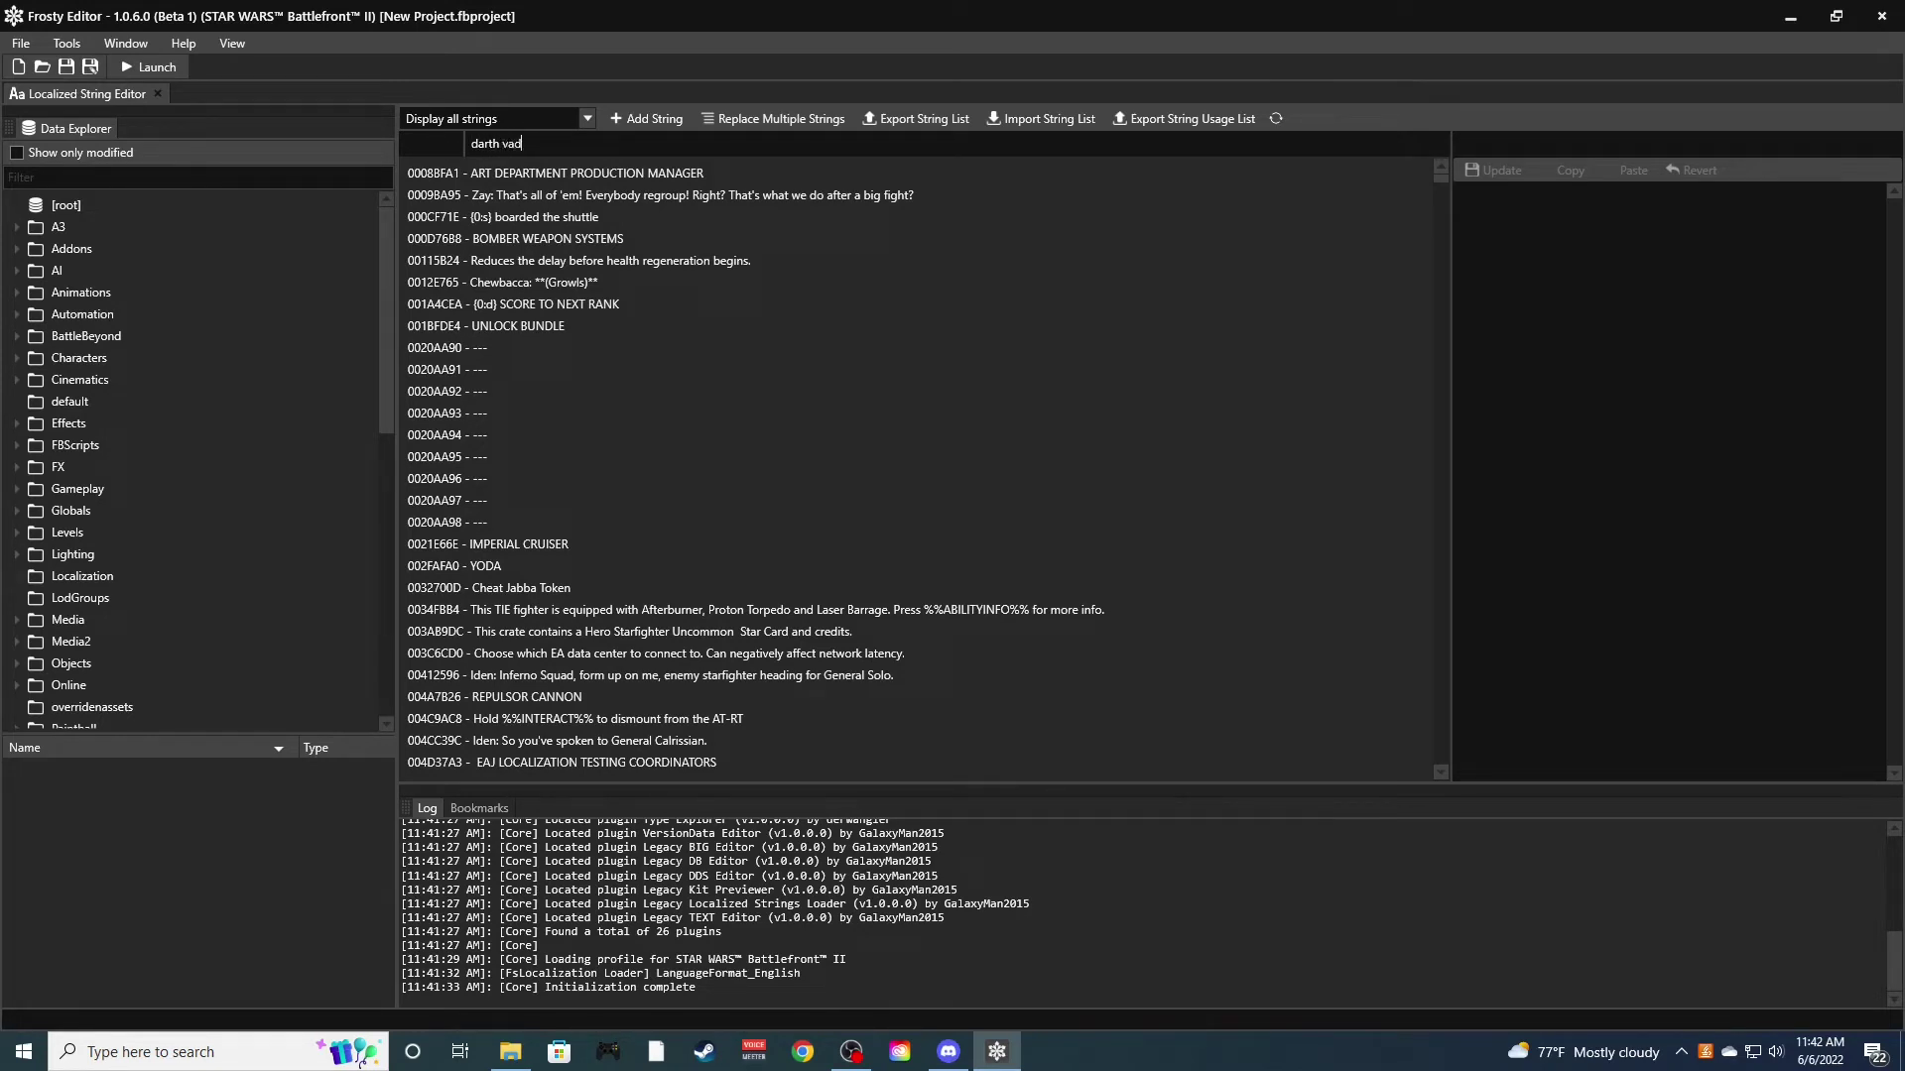
Complete the 'darth vader' search and view the TIE Afterburner ability string
text(er)
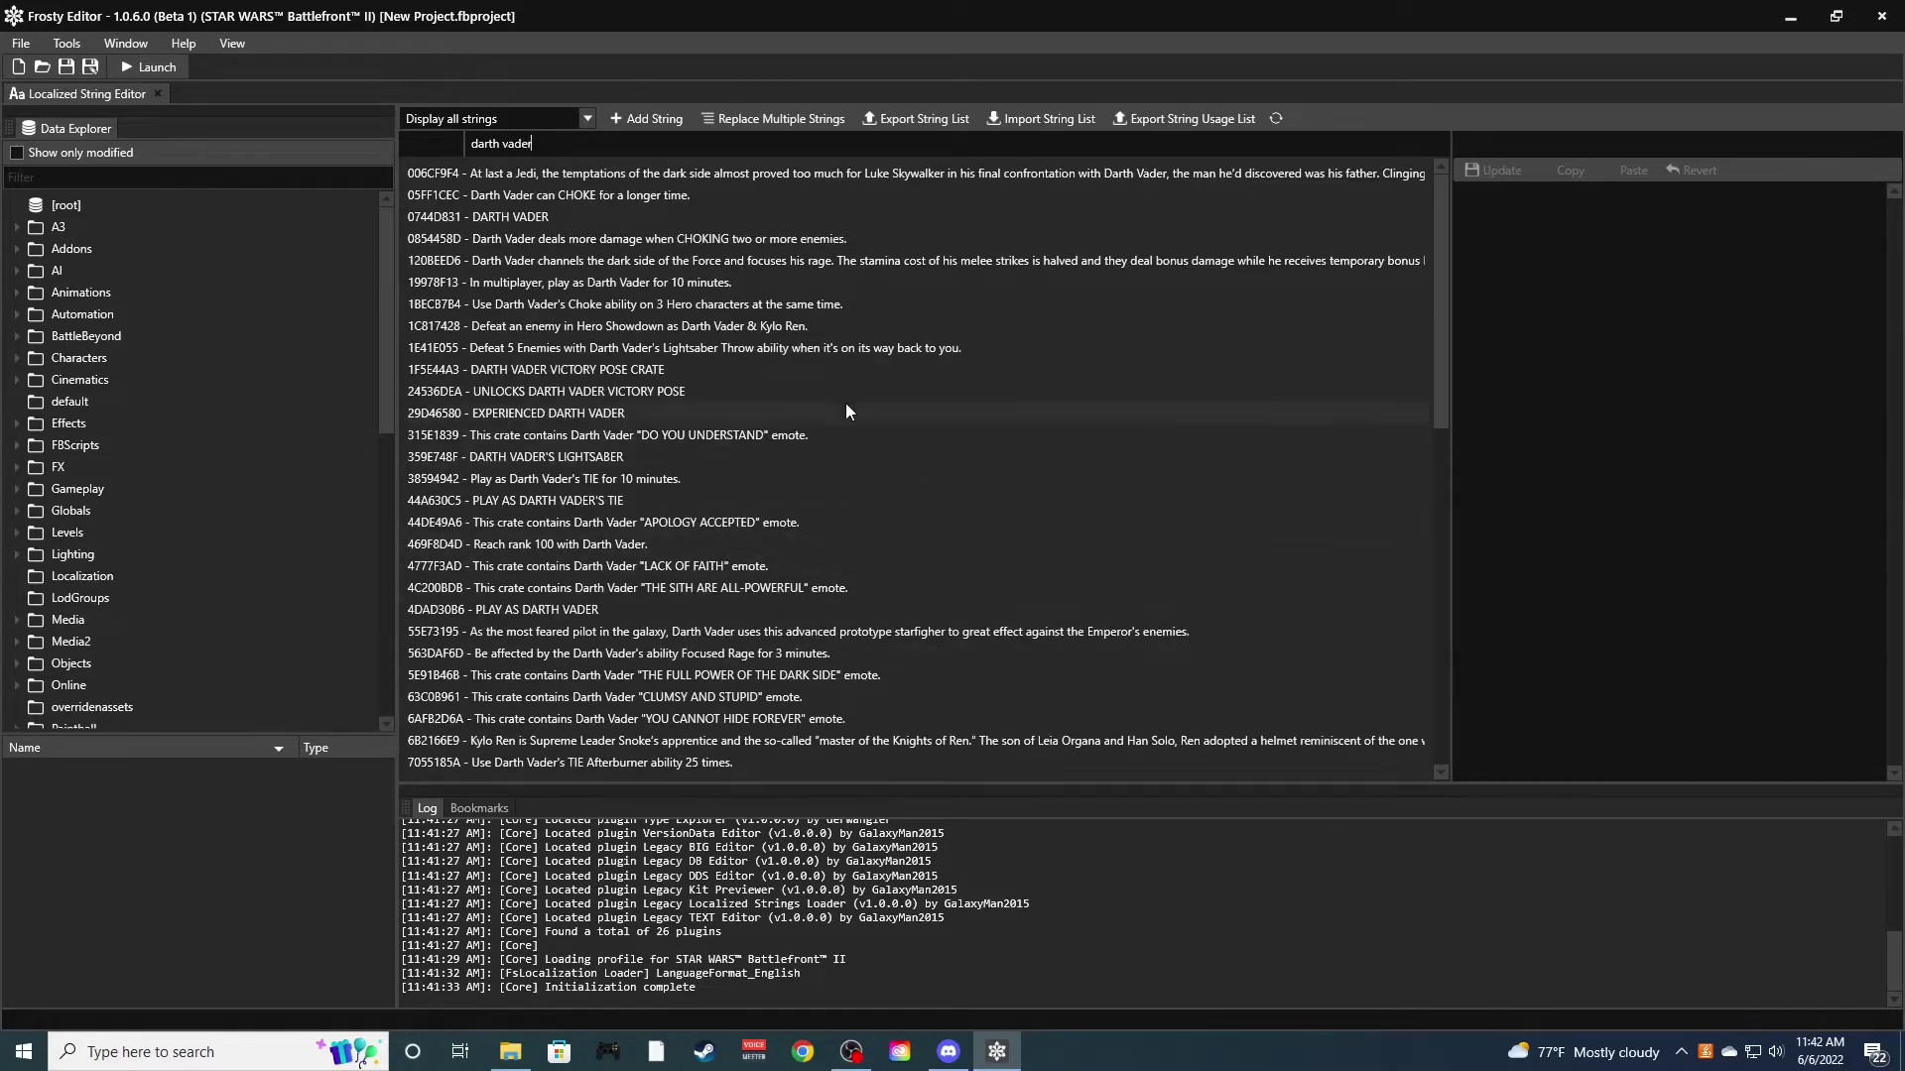
scroll(712, 371, down, 12)
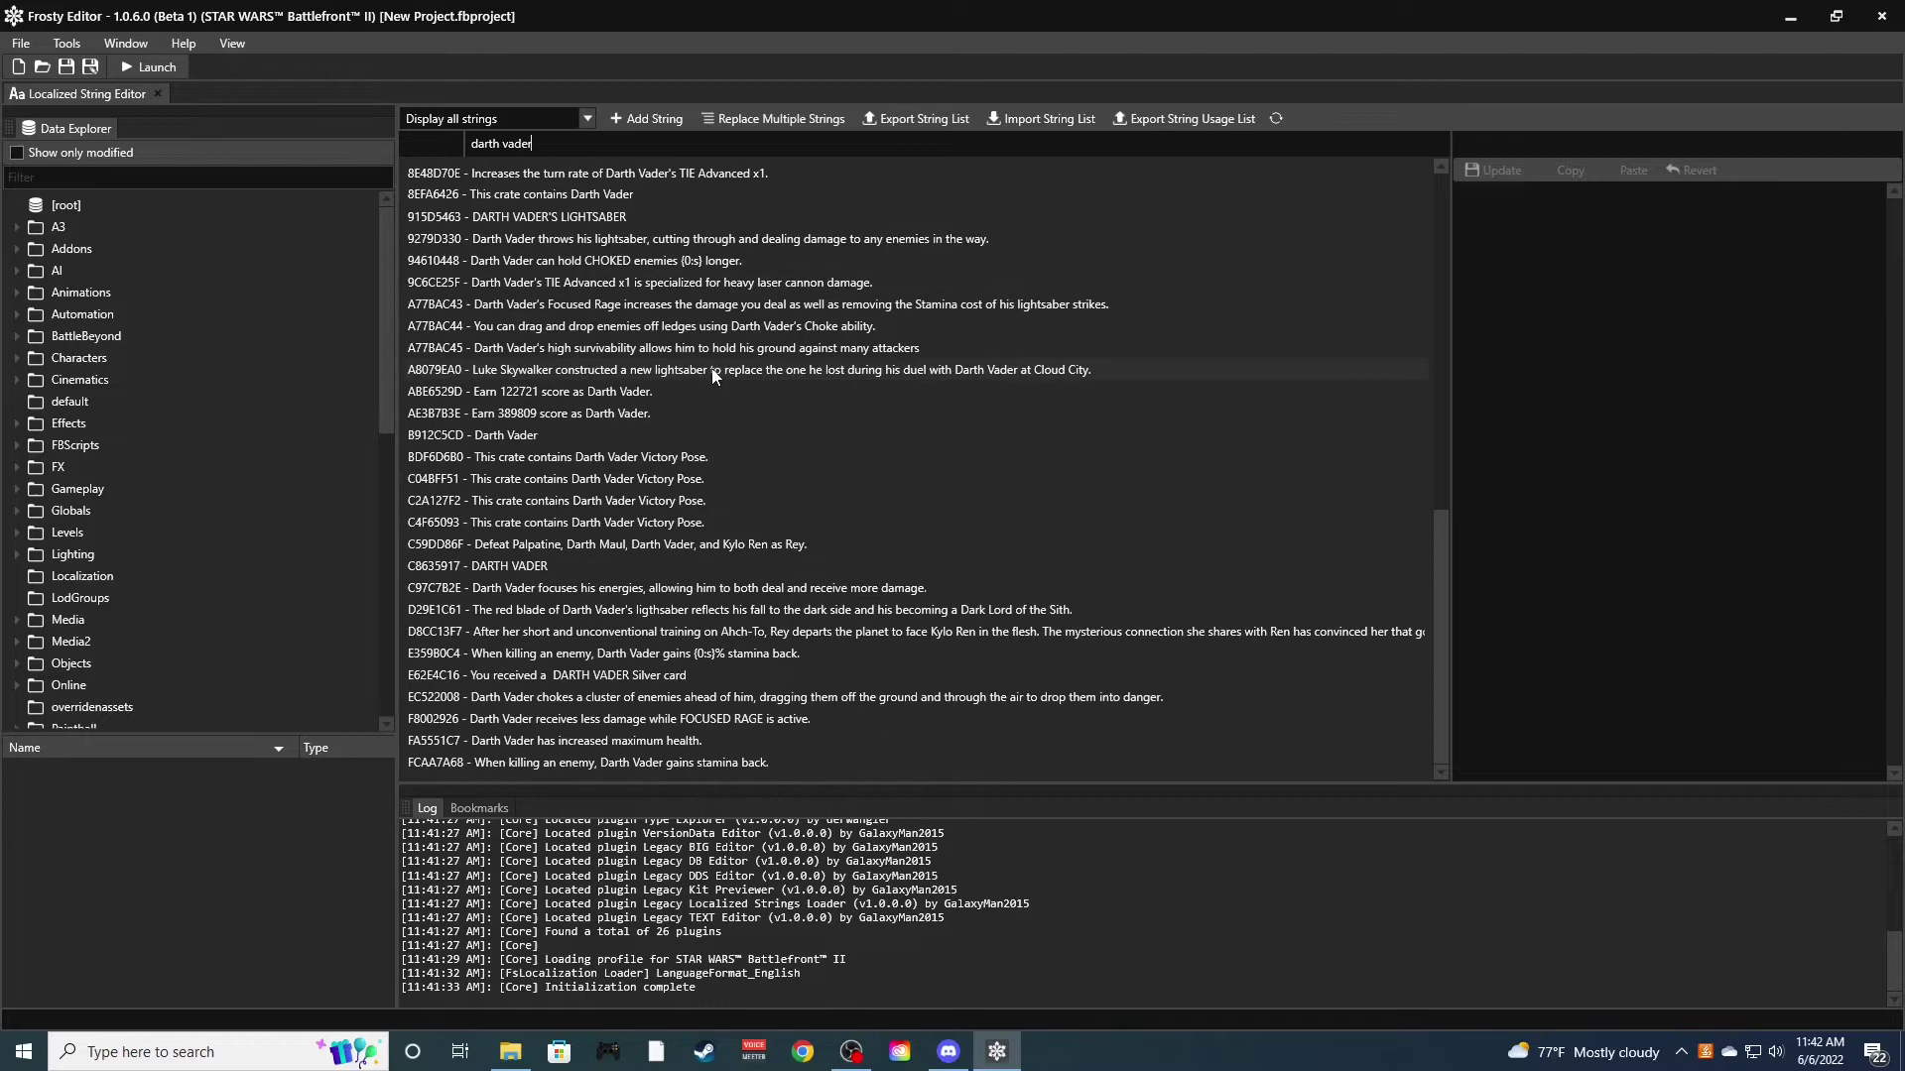
scroll(712, 369, up, 6)
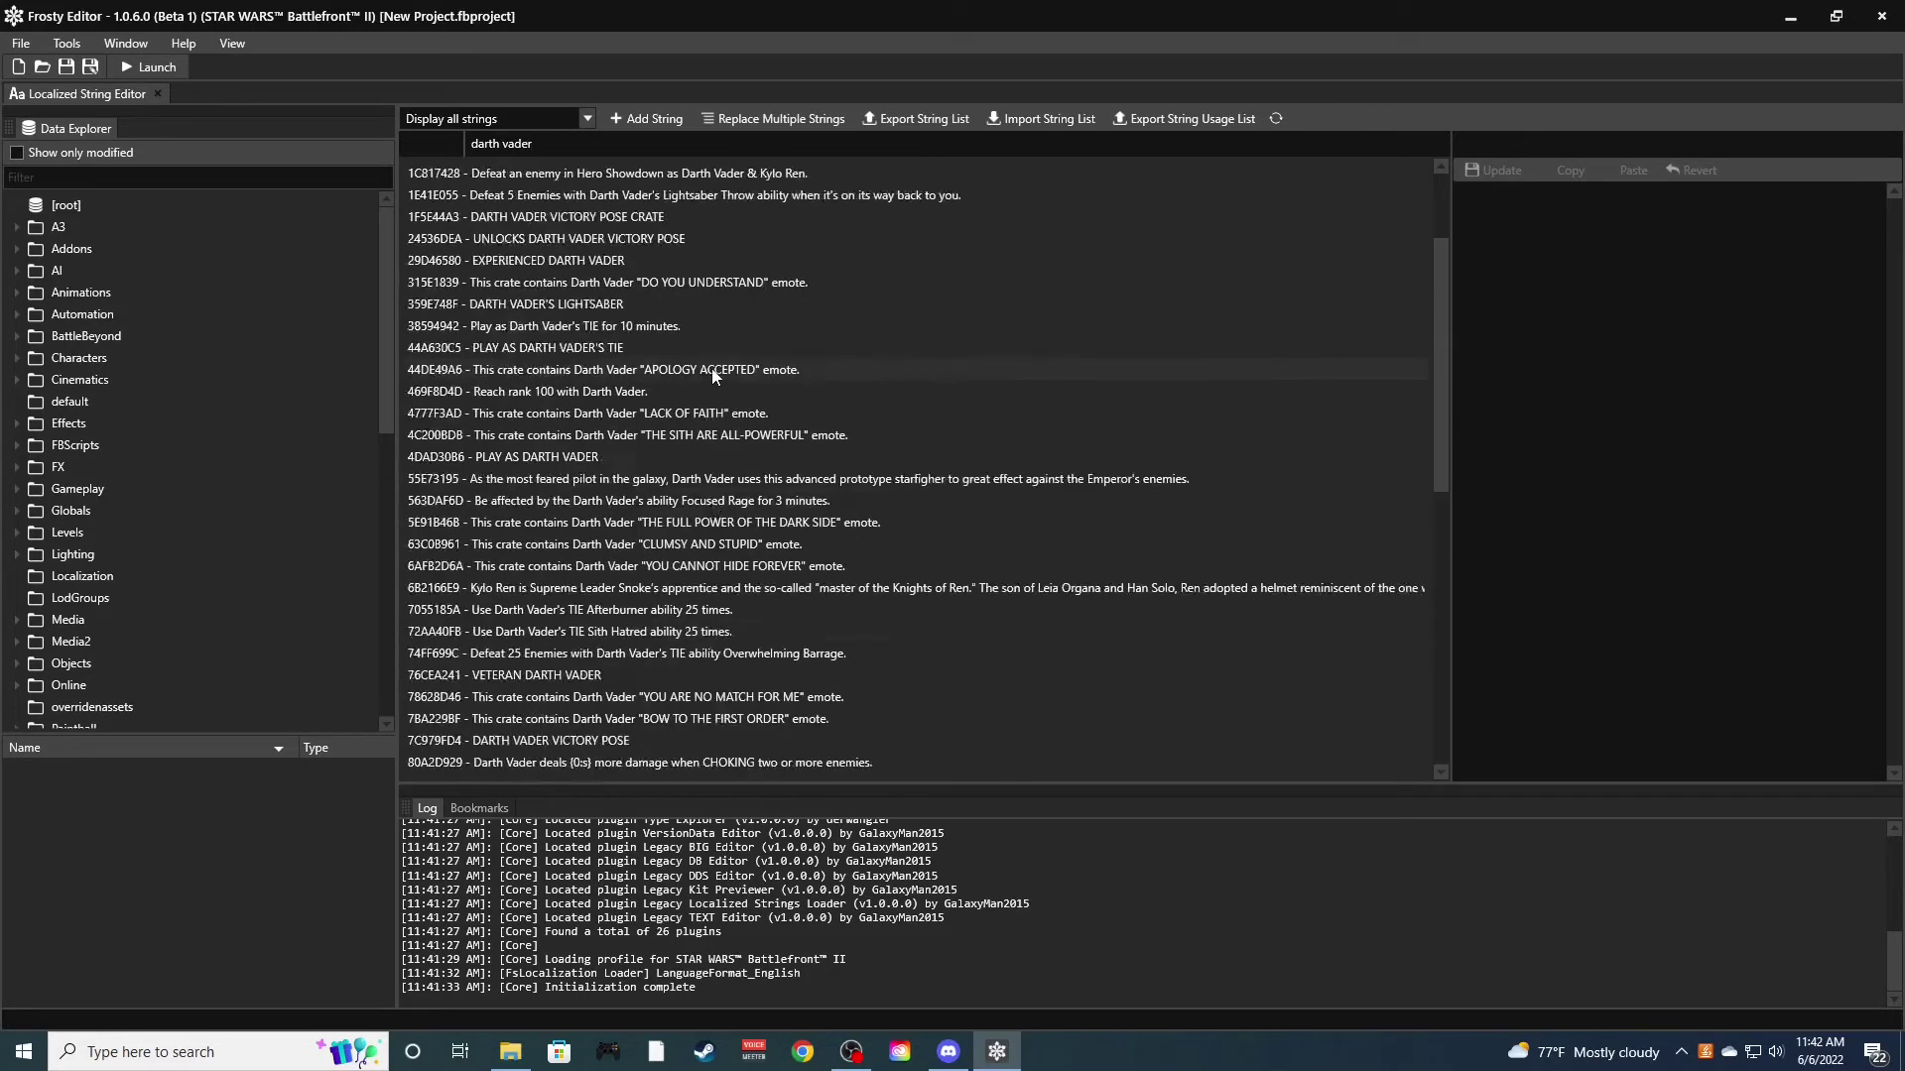
click(711, 369)
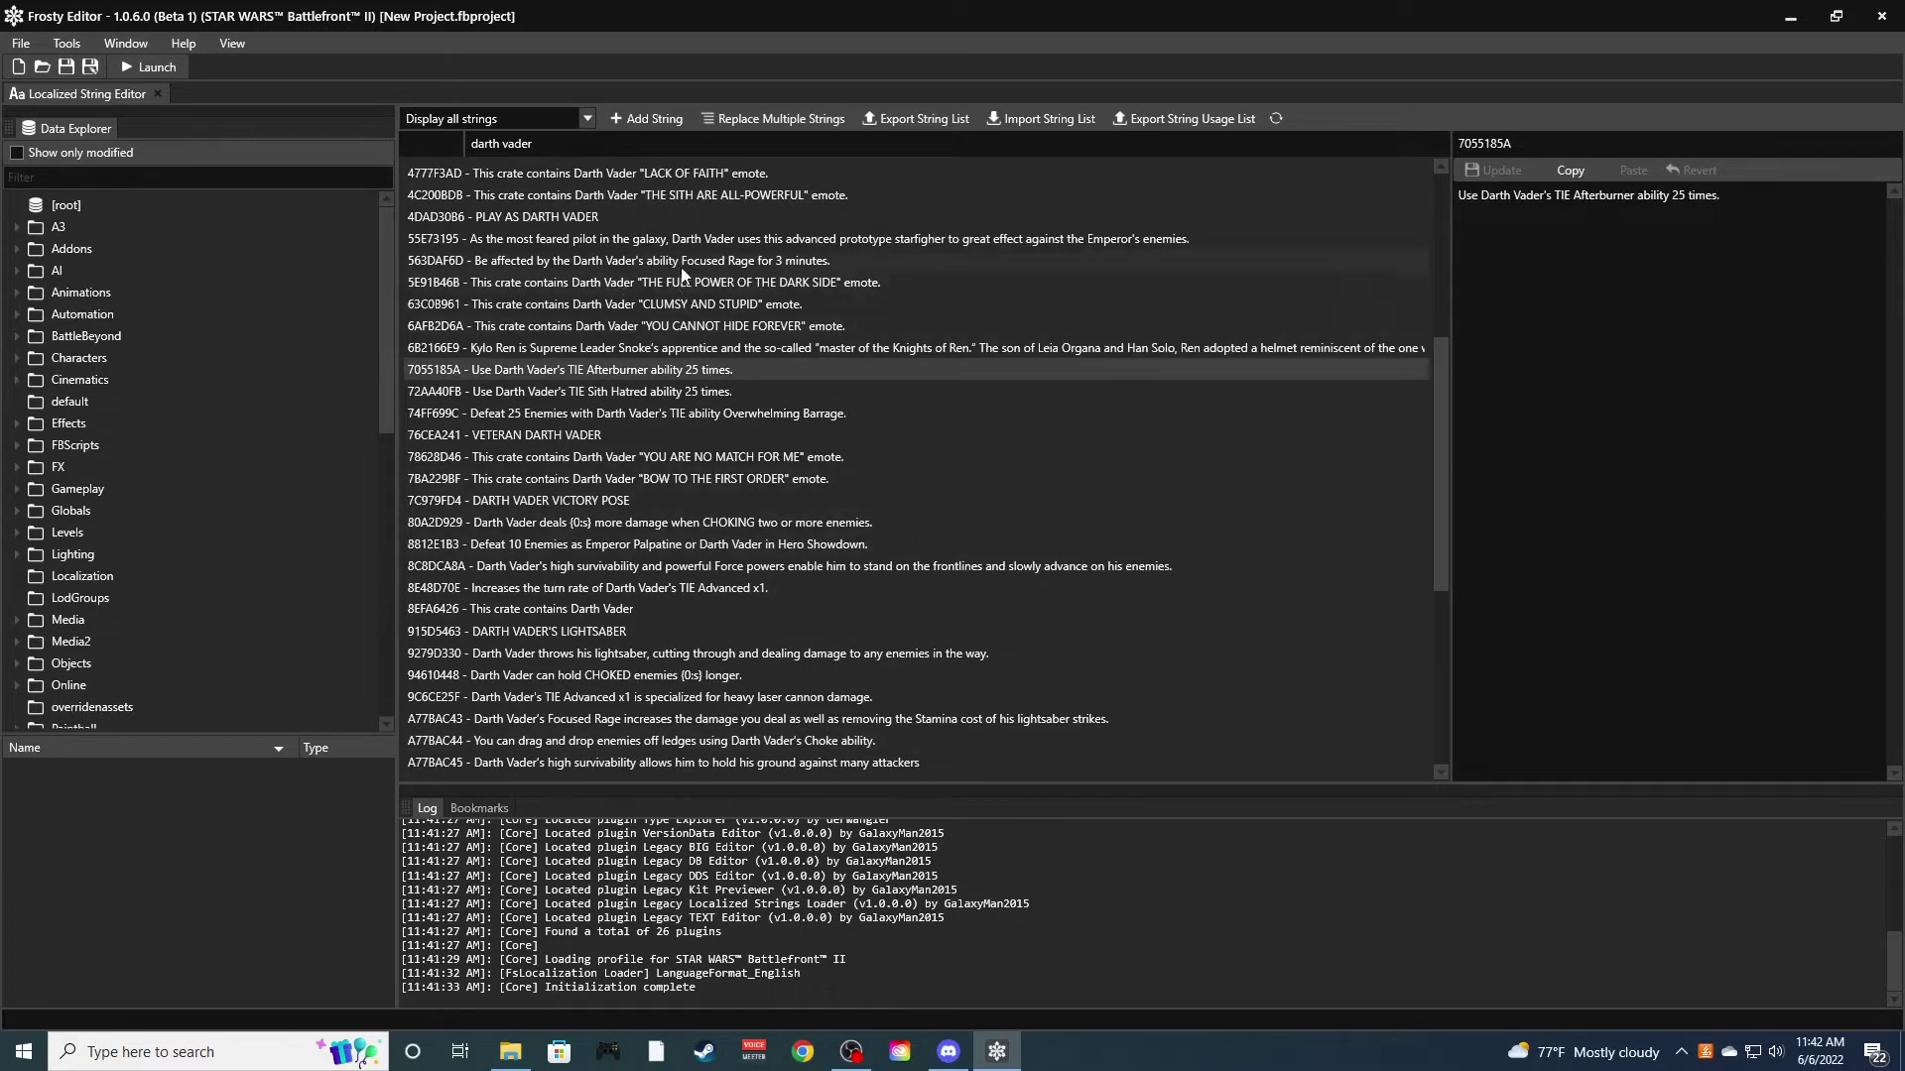
Scroll the results and open string FA5551C7 about increased maximum health
scroll(689, 368, down, 2)
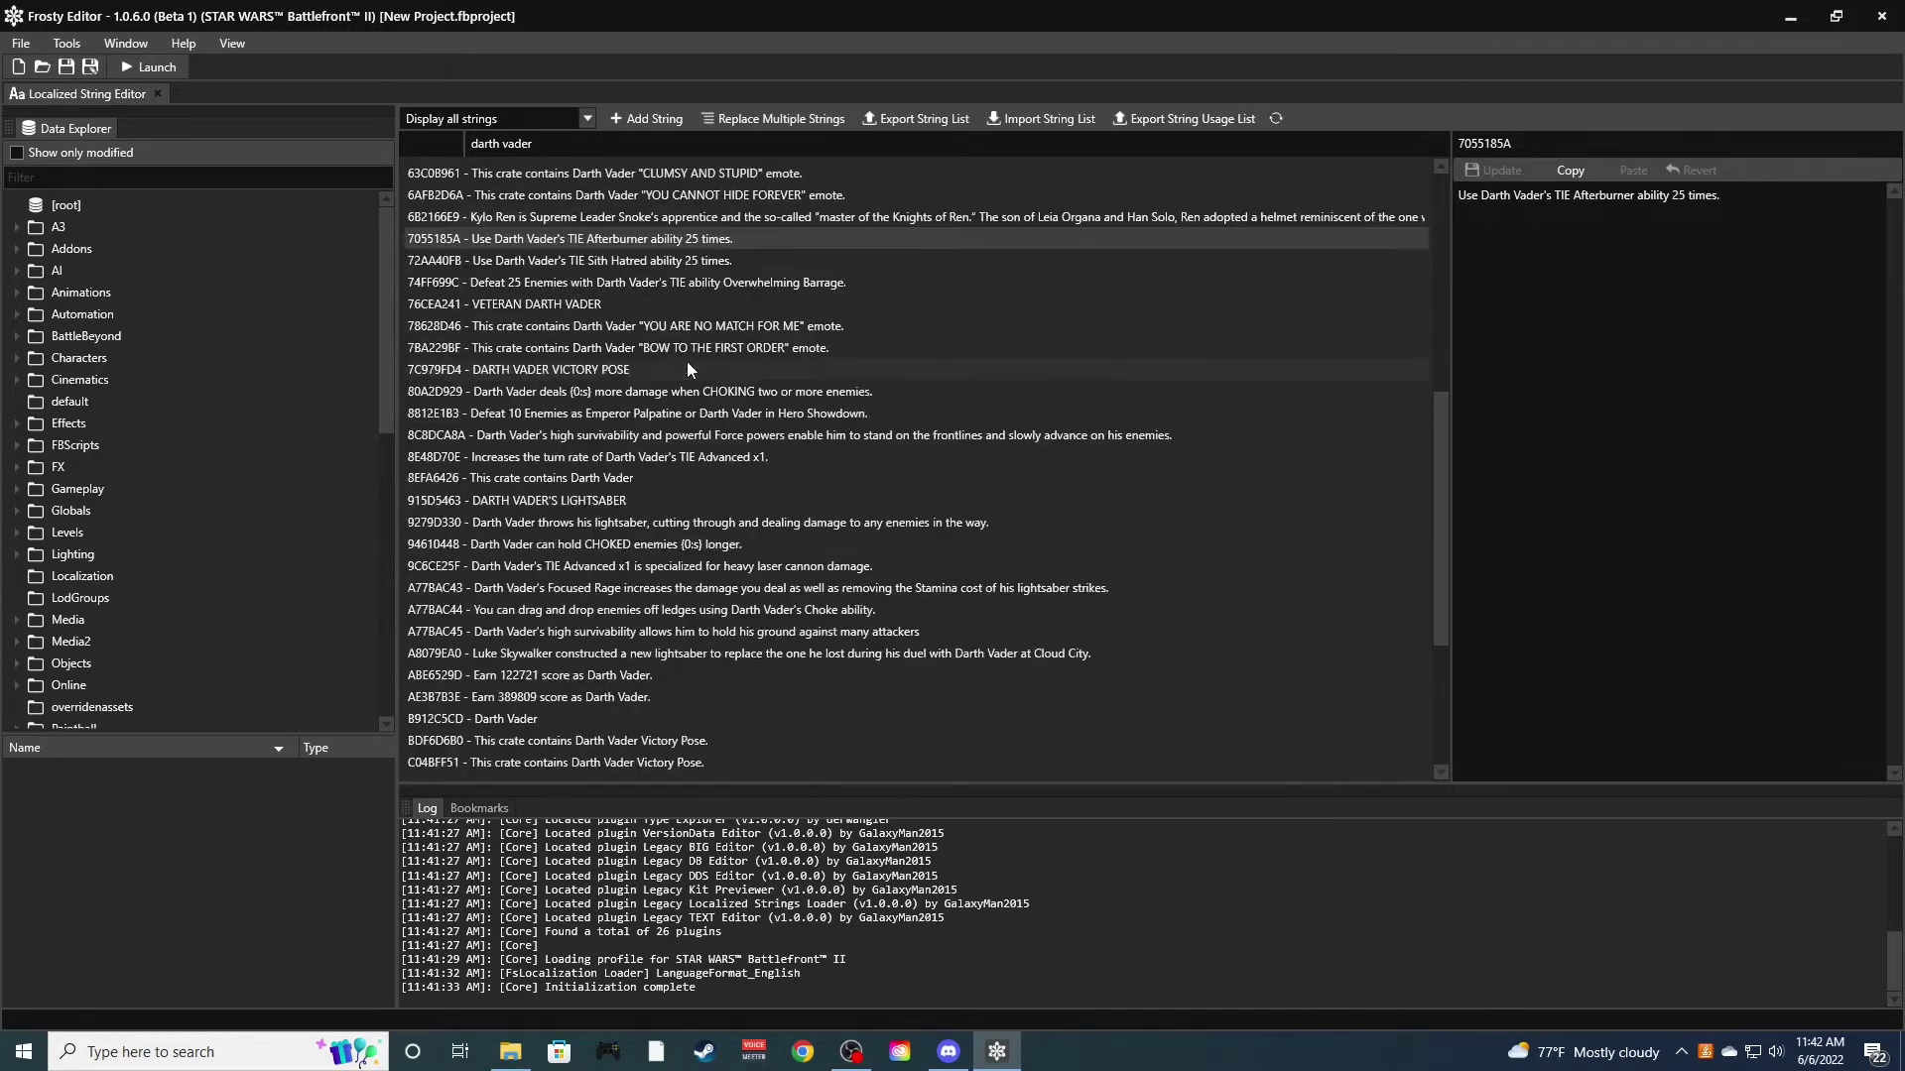
scroll(690, 368, down, 4)
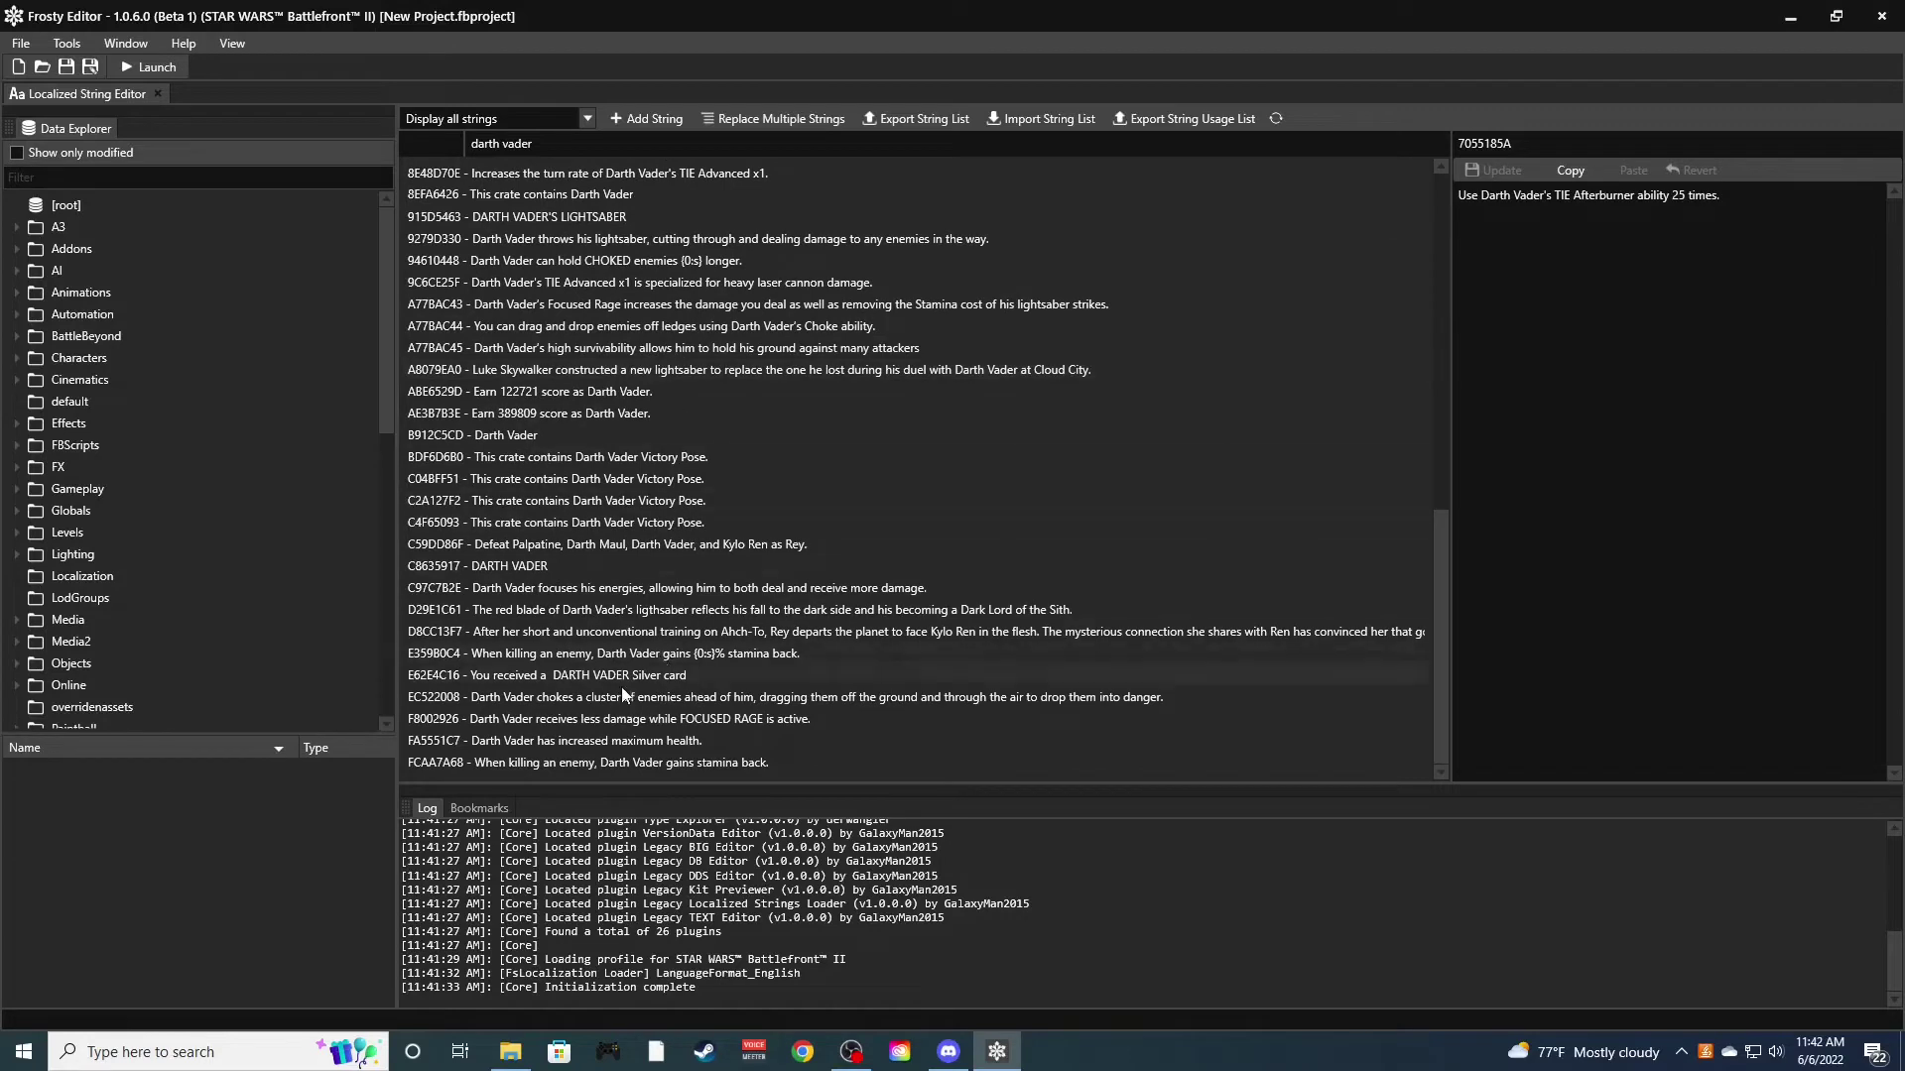
click(604, 740)
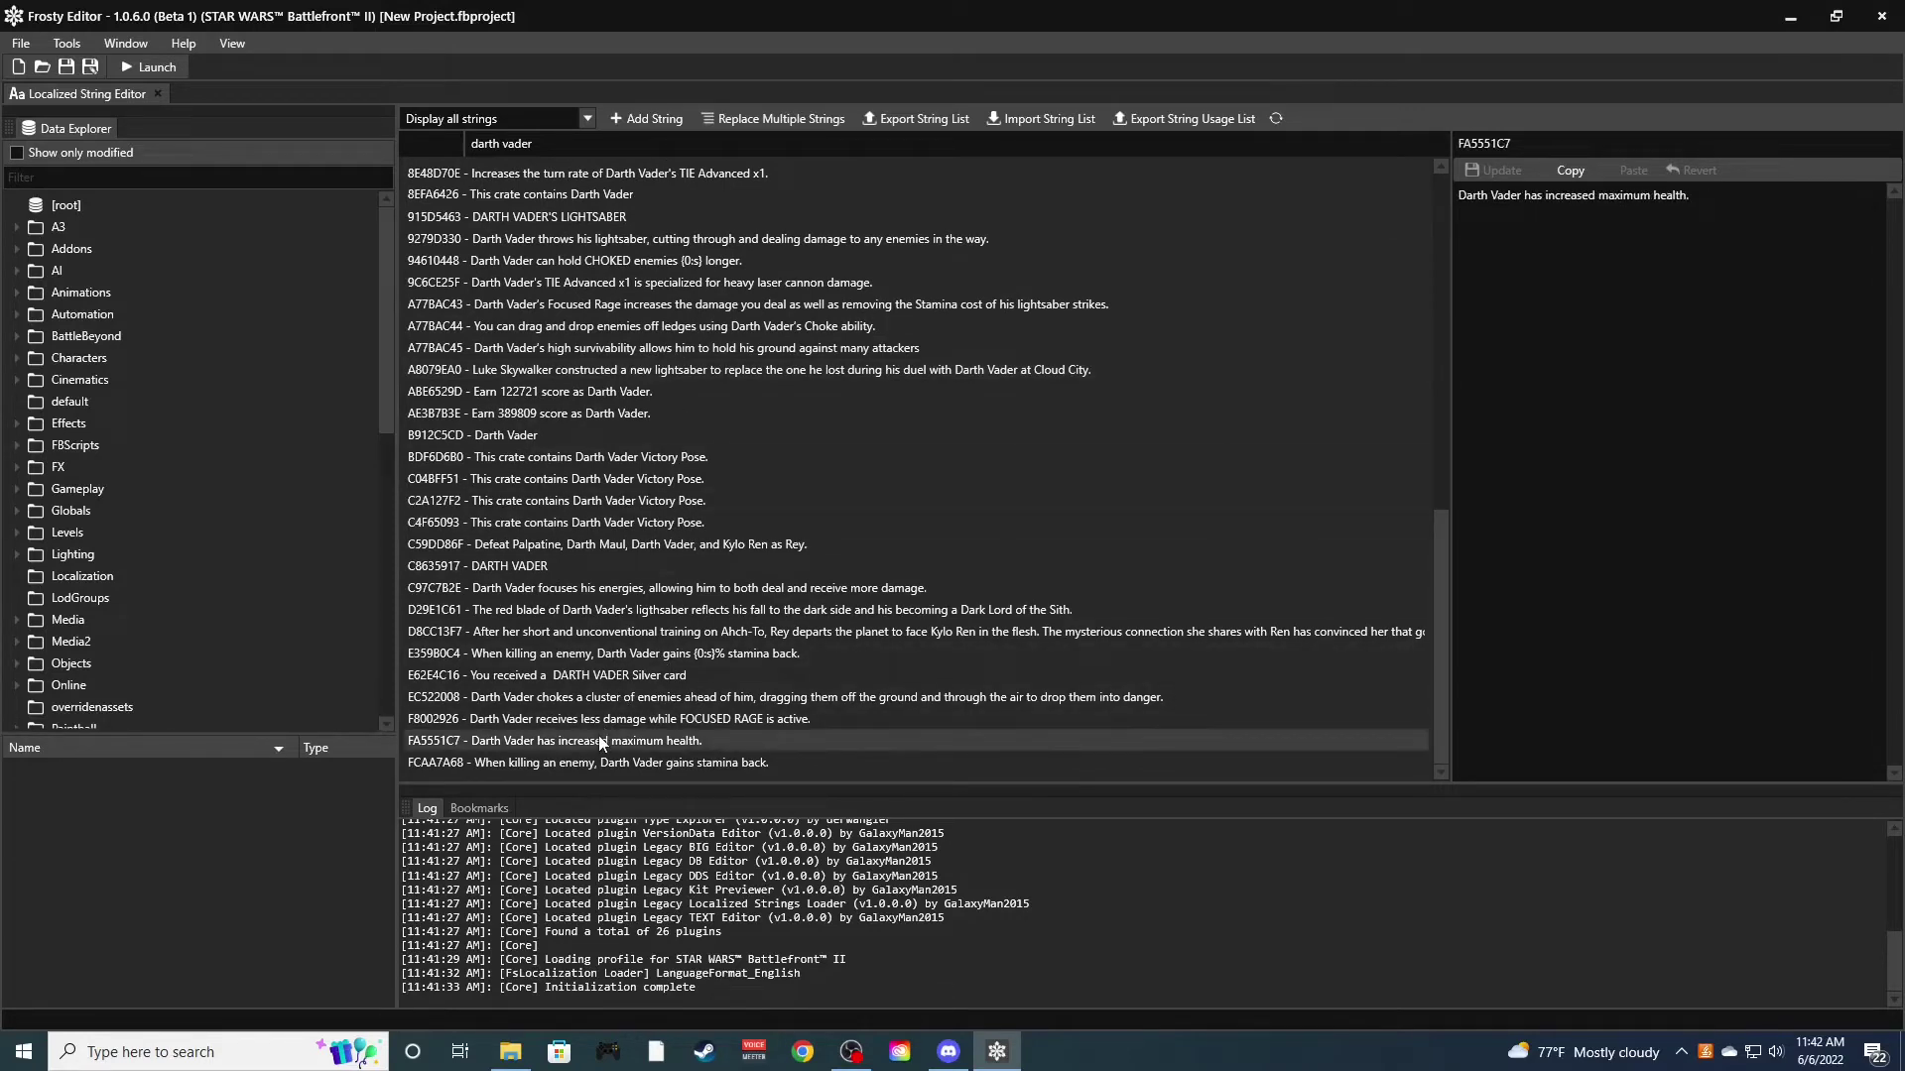
Replace 'health' with 'bussy' in string FA5551C7 and apply the update
double_click(1670, 196)
text(bussy)
text(y)
click(1495, 169)
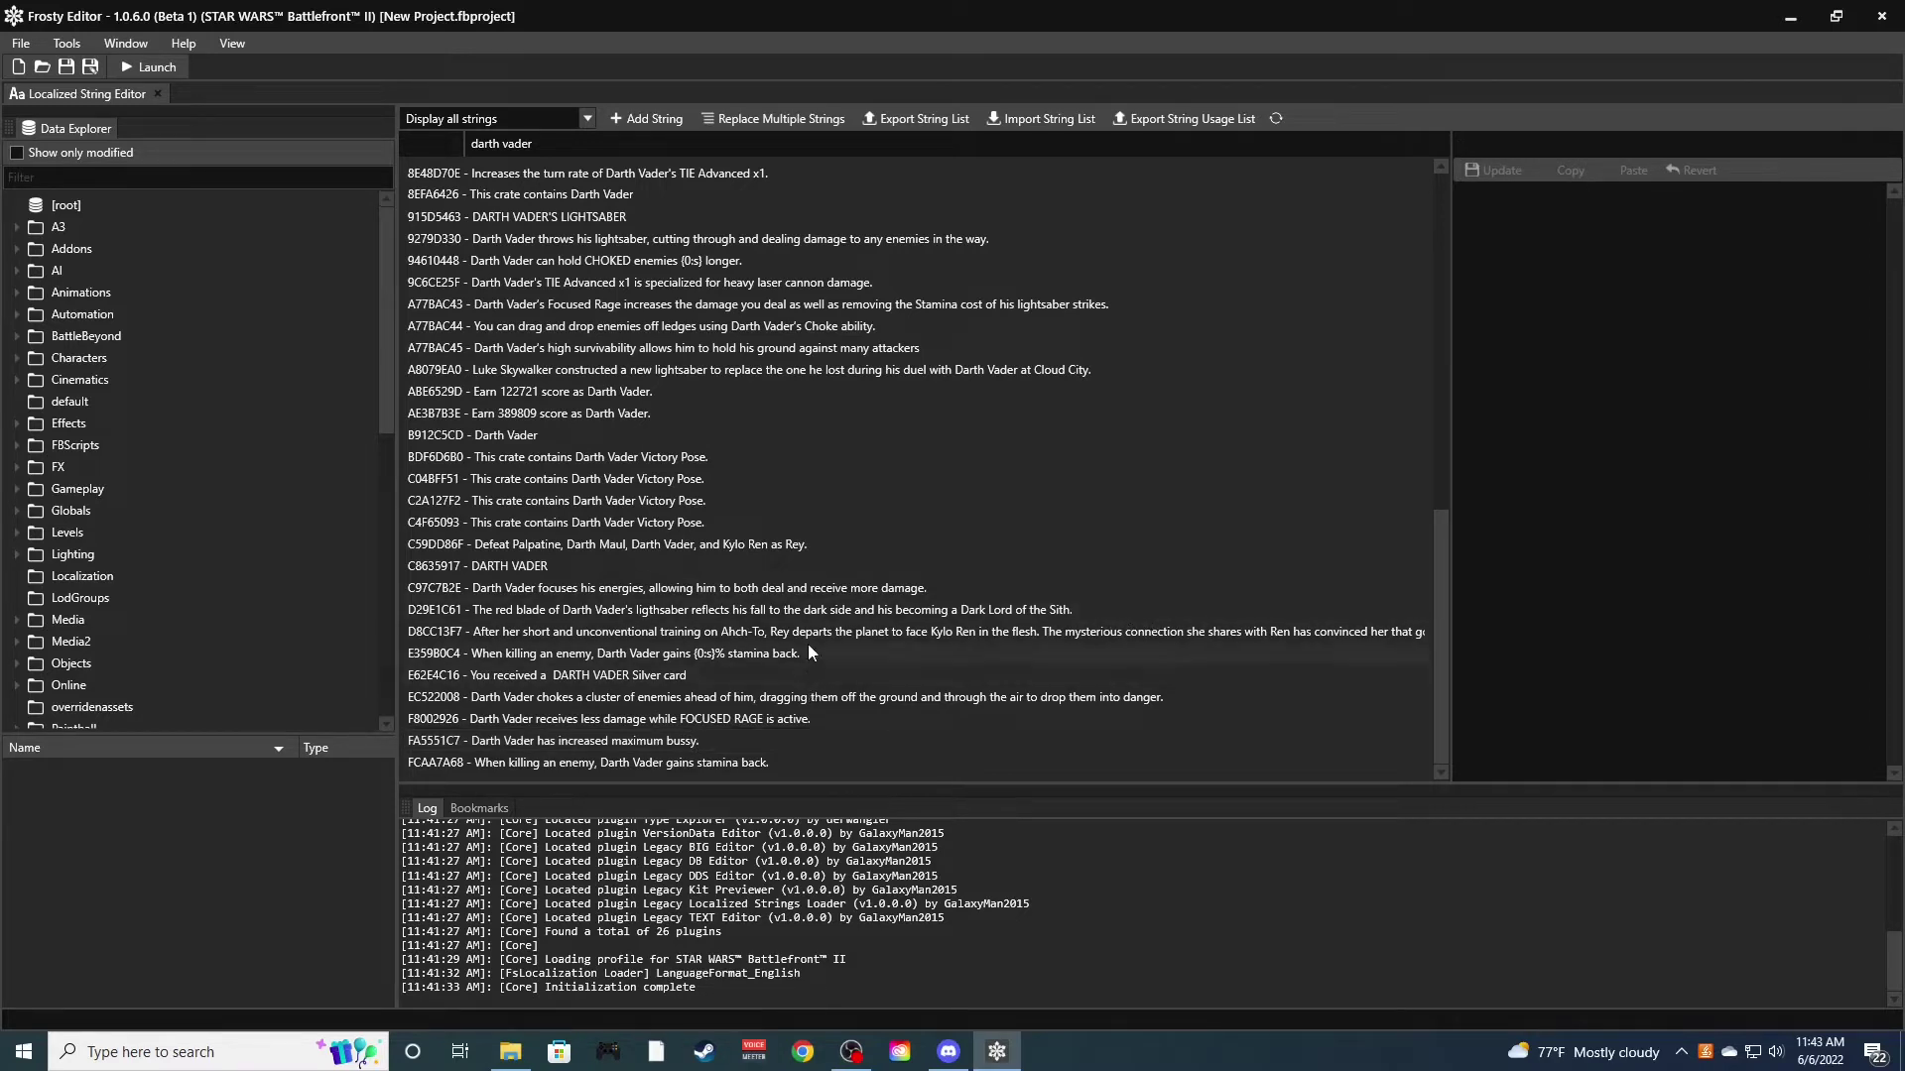
scroll(808, 635, up, 13)
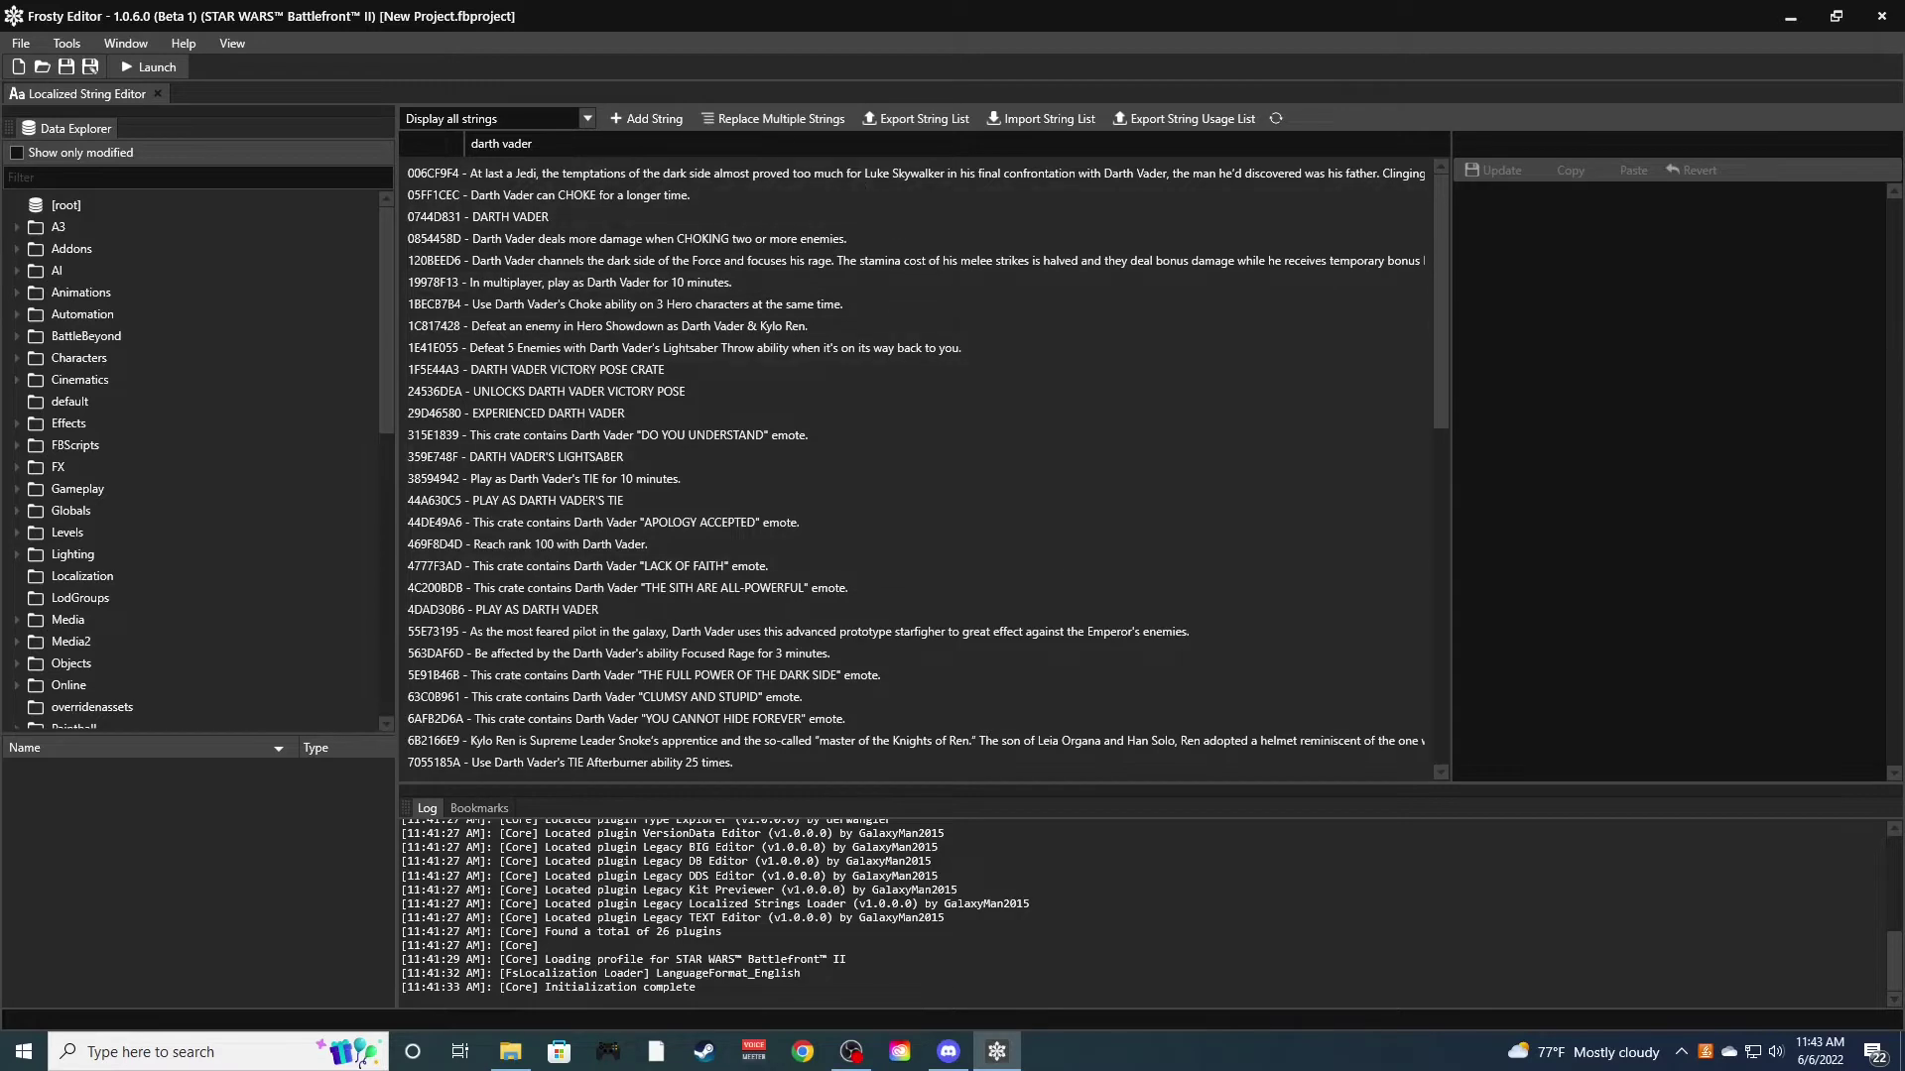
Bulk-replace 'Darth Vader's' with 'Quandale Dingle's', changing 14 strings
click(777, 119)
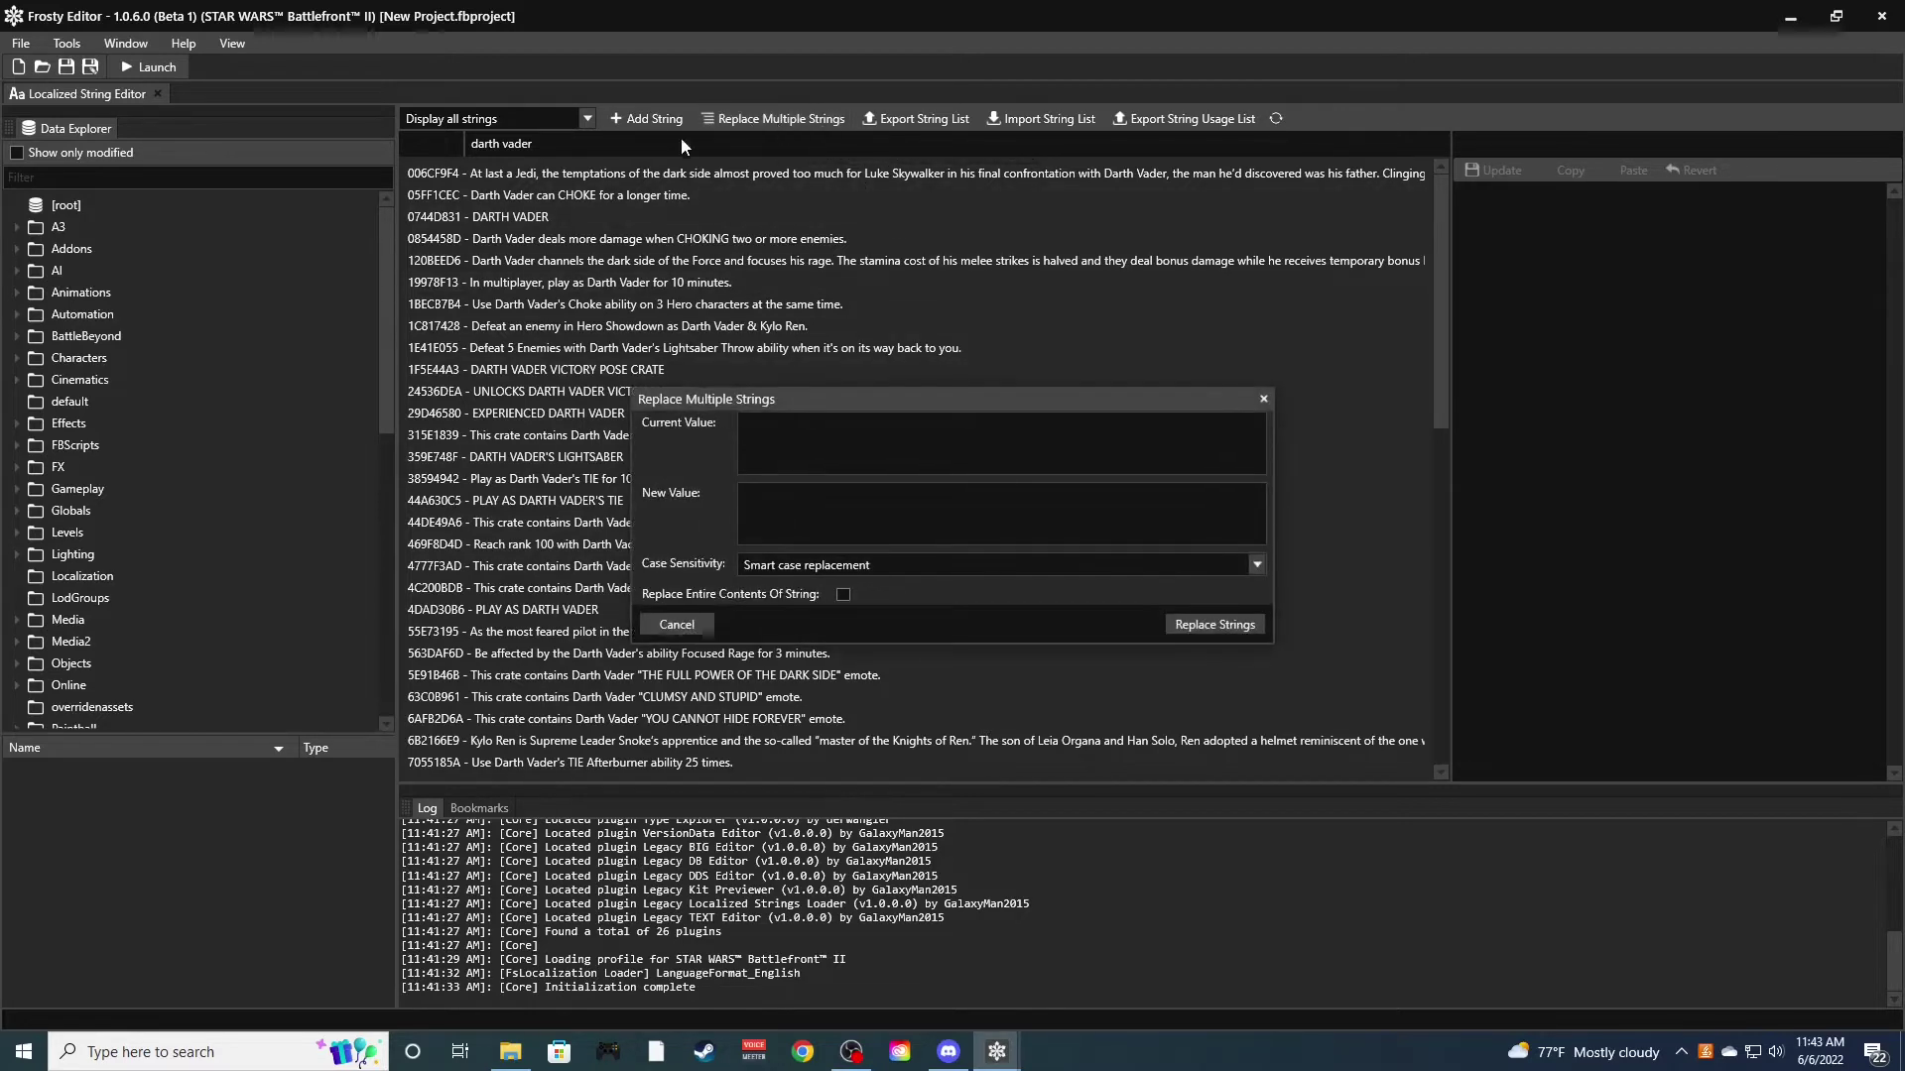
click(803, 437)
text(Darth V)
text(ader's)
text(Quandale Ding)
text(le's)
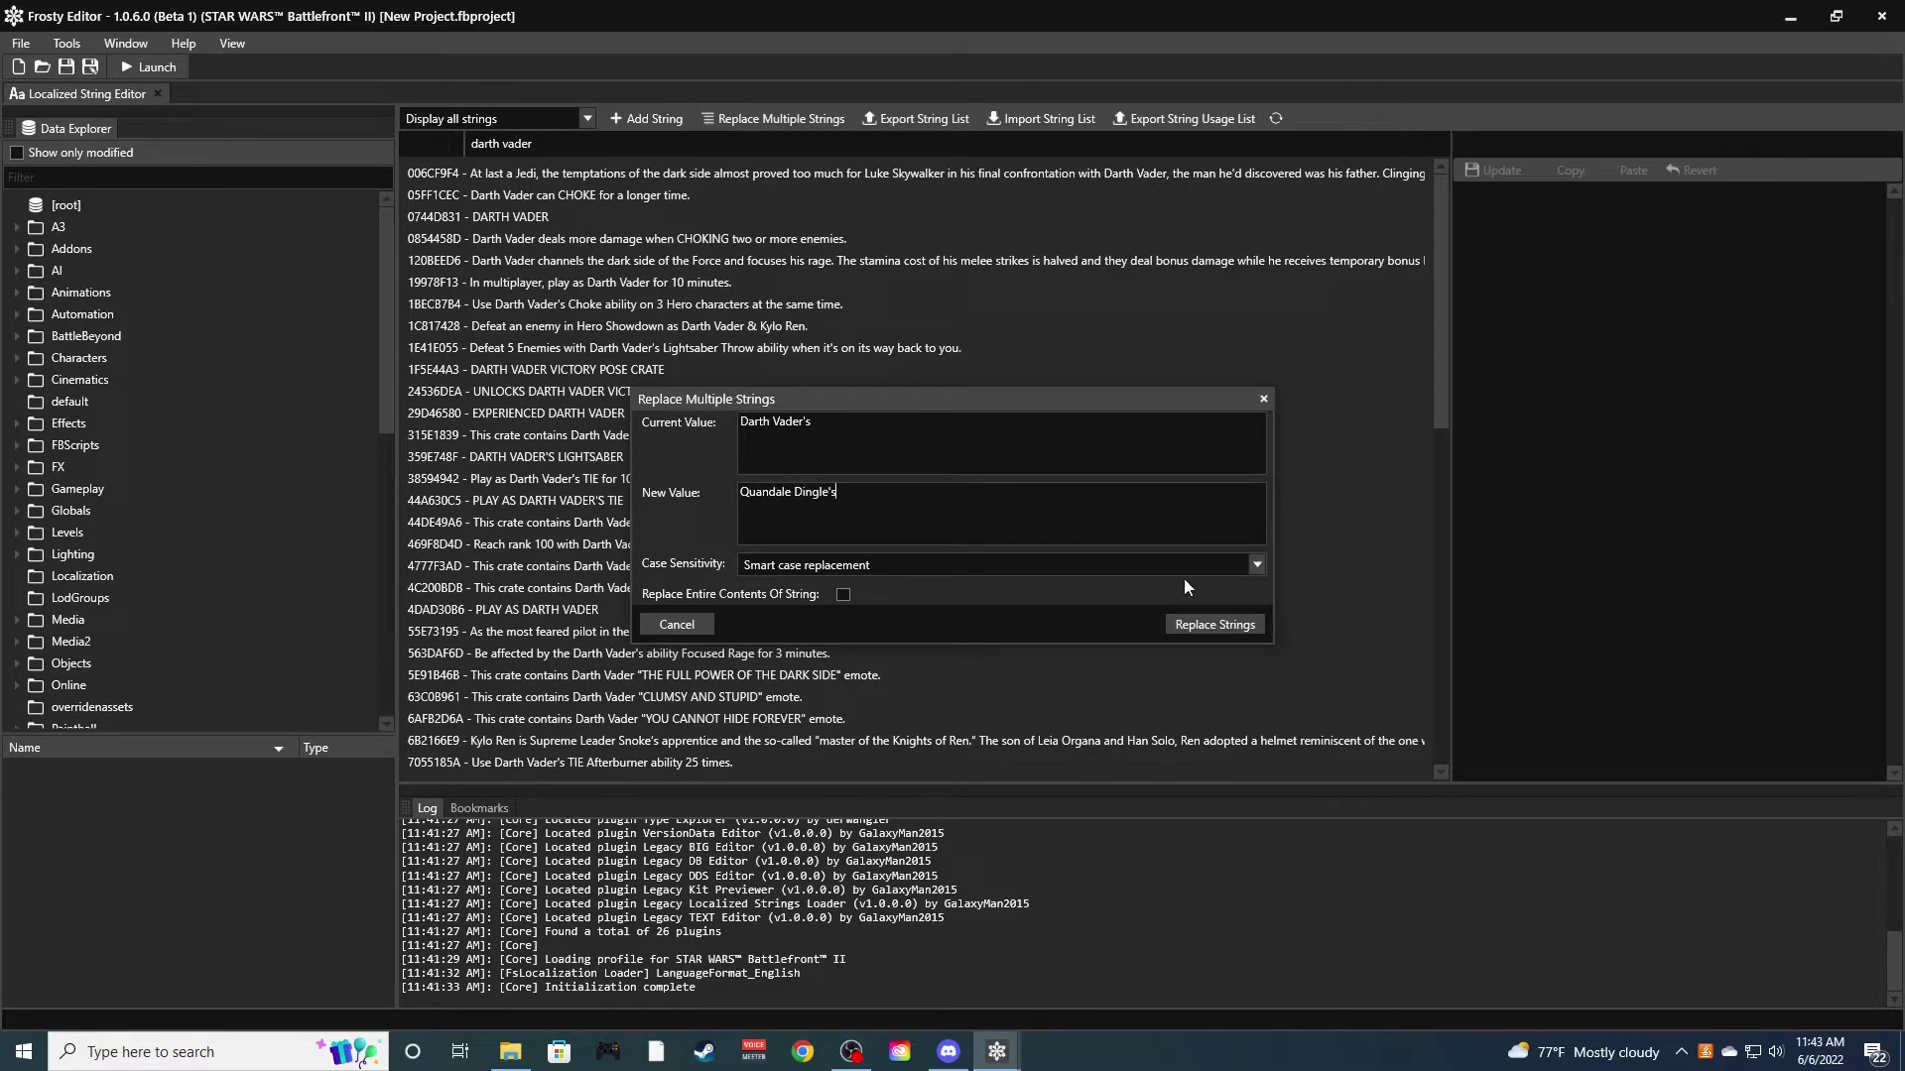
click(1221, 625)
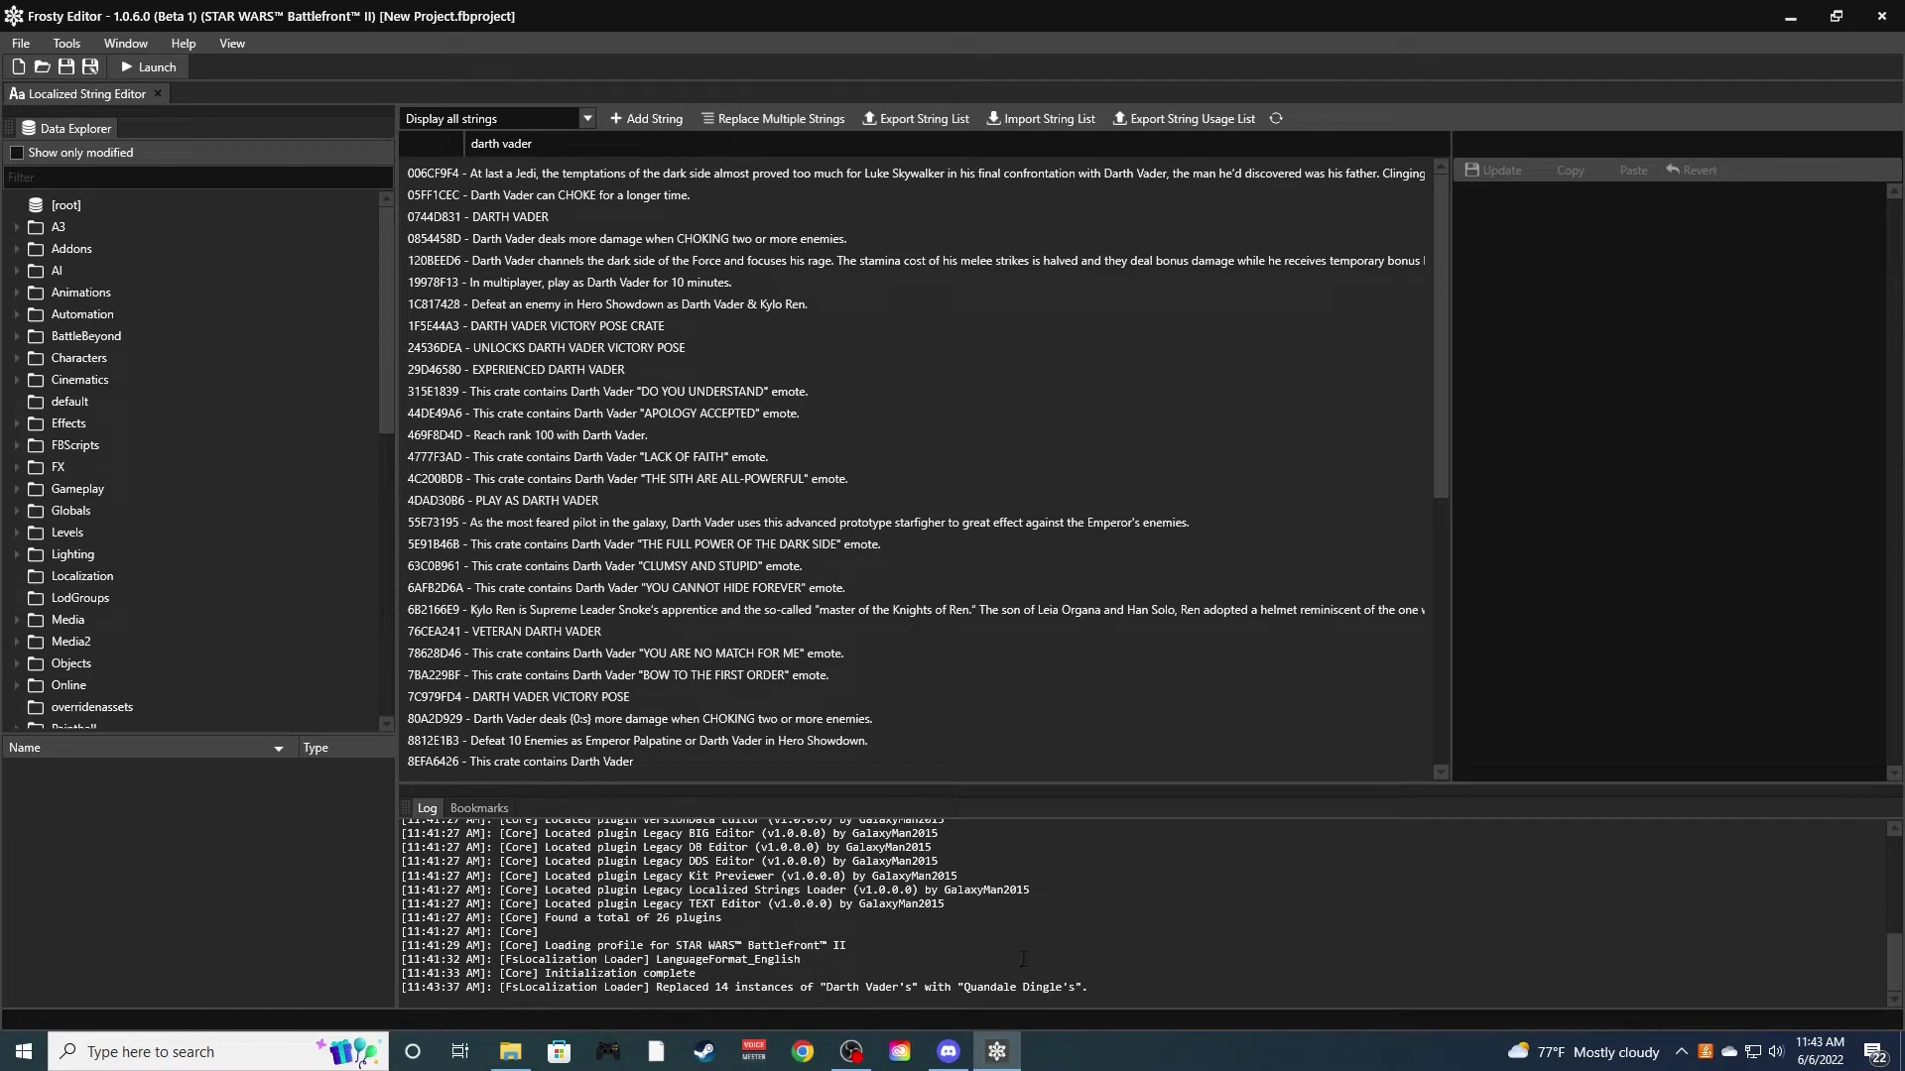
Bulk-replace 'Darth Vader' with 'Quandale Dingle' using smart case replacement, updating 51 strings
click(779, 121)
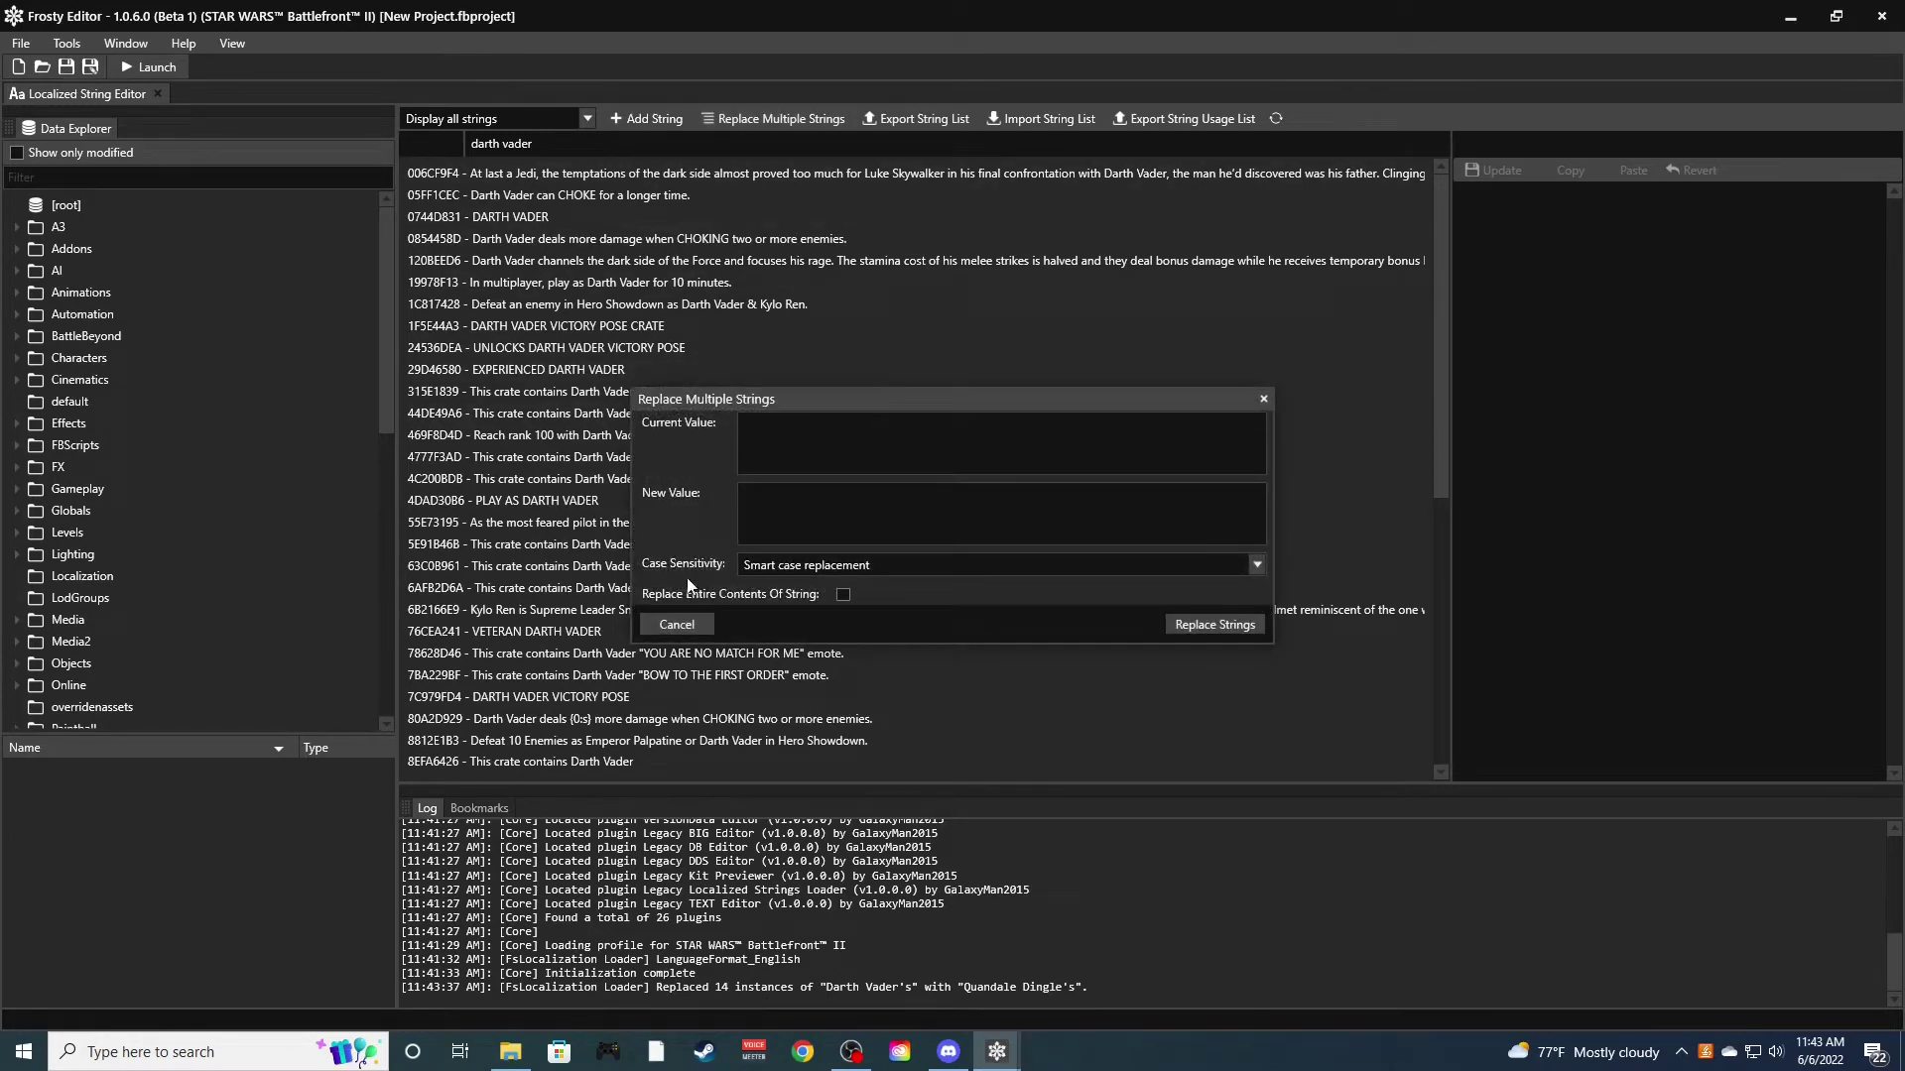
text(Darth Vader)
key(Tab)
text(Quandale Dingle)
click(789, 566)
click(790, 569)
click(1218, 623)
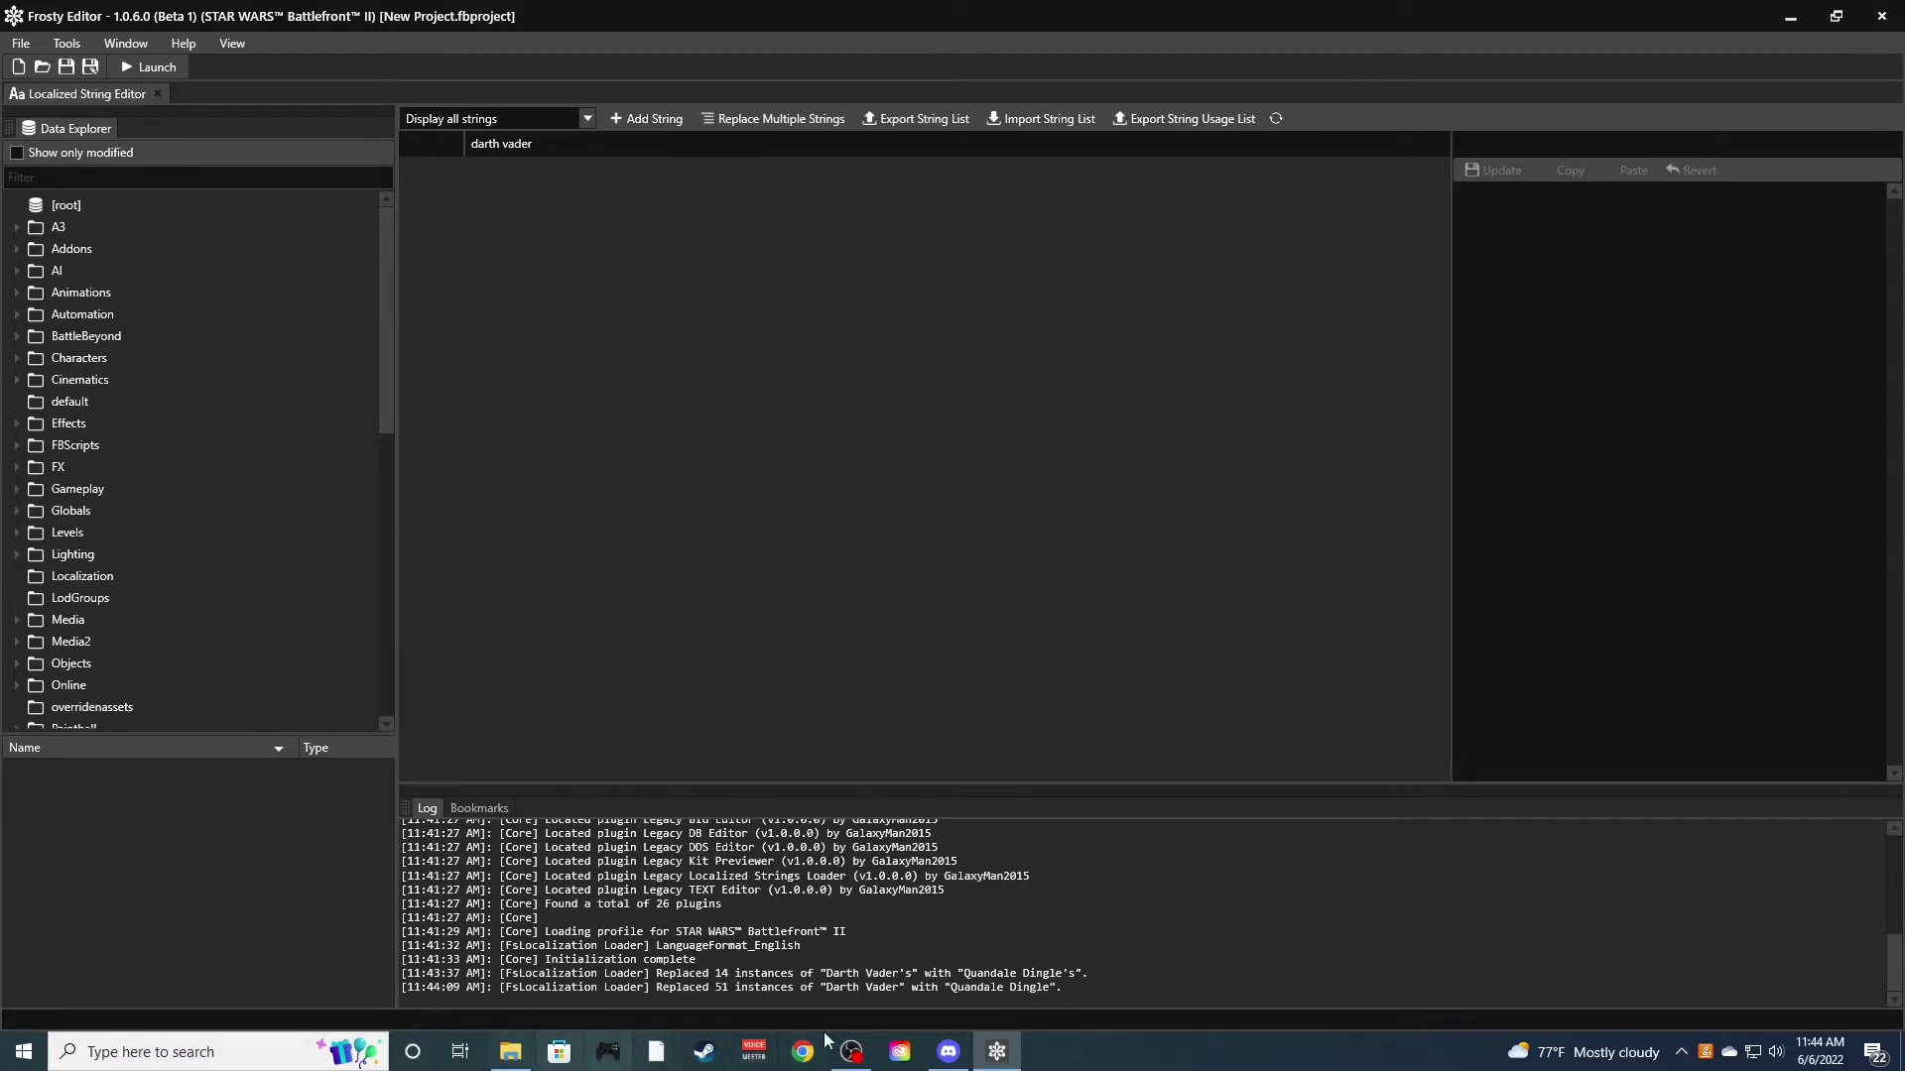
Replace the string search text with 'quandale dingle'
double_click(503, 150)
drag(532, 144, 436, 151)
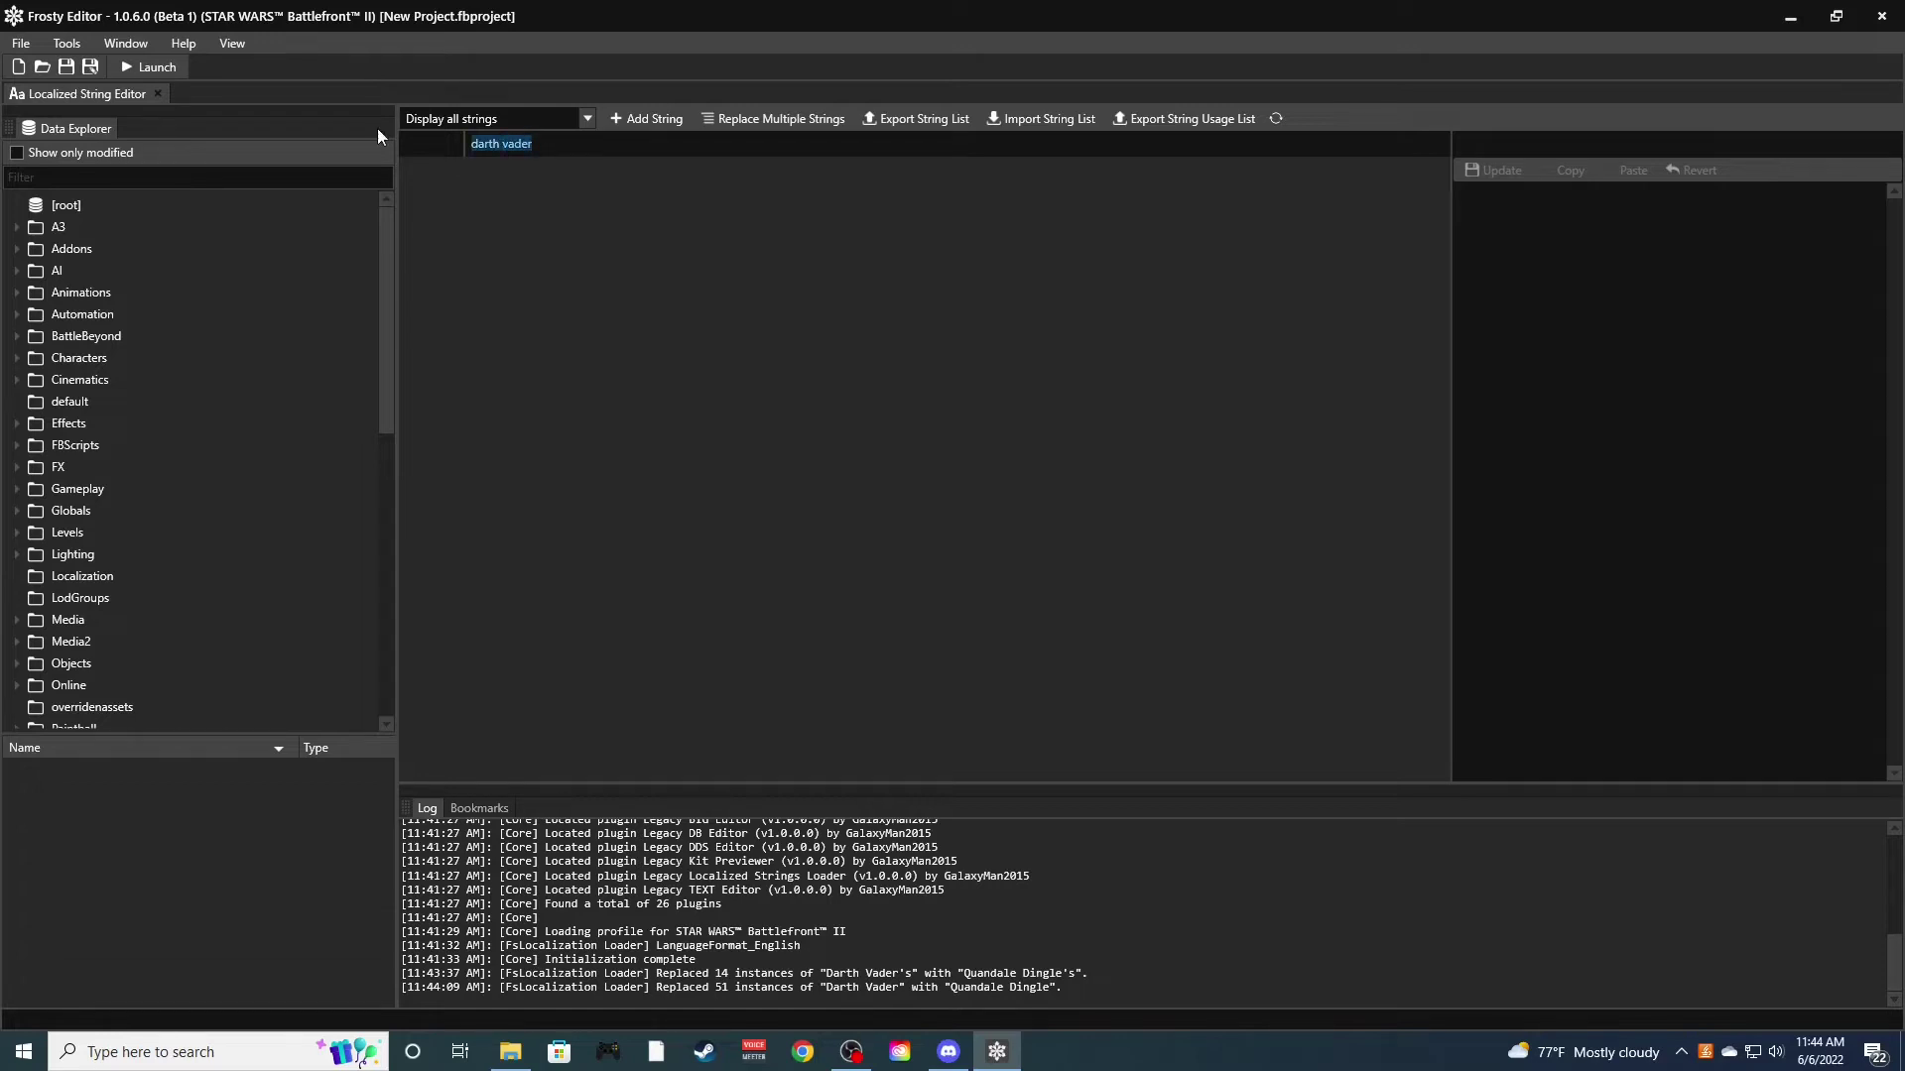
text(qudndale dingle)
key(BackSpace)
key(BackSpace)
key(BackSpace)
key(BackSpace)
key(BackSpace)
key(BackSpace)
key(BackSpace)
key(BackSpace)
key(BackSpace)
key(BackSpace)
key(BackSpace)
key(BackSpace)
key(BackSpace)
key(BackSpace)
text(quandale dingle)
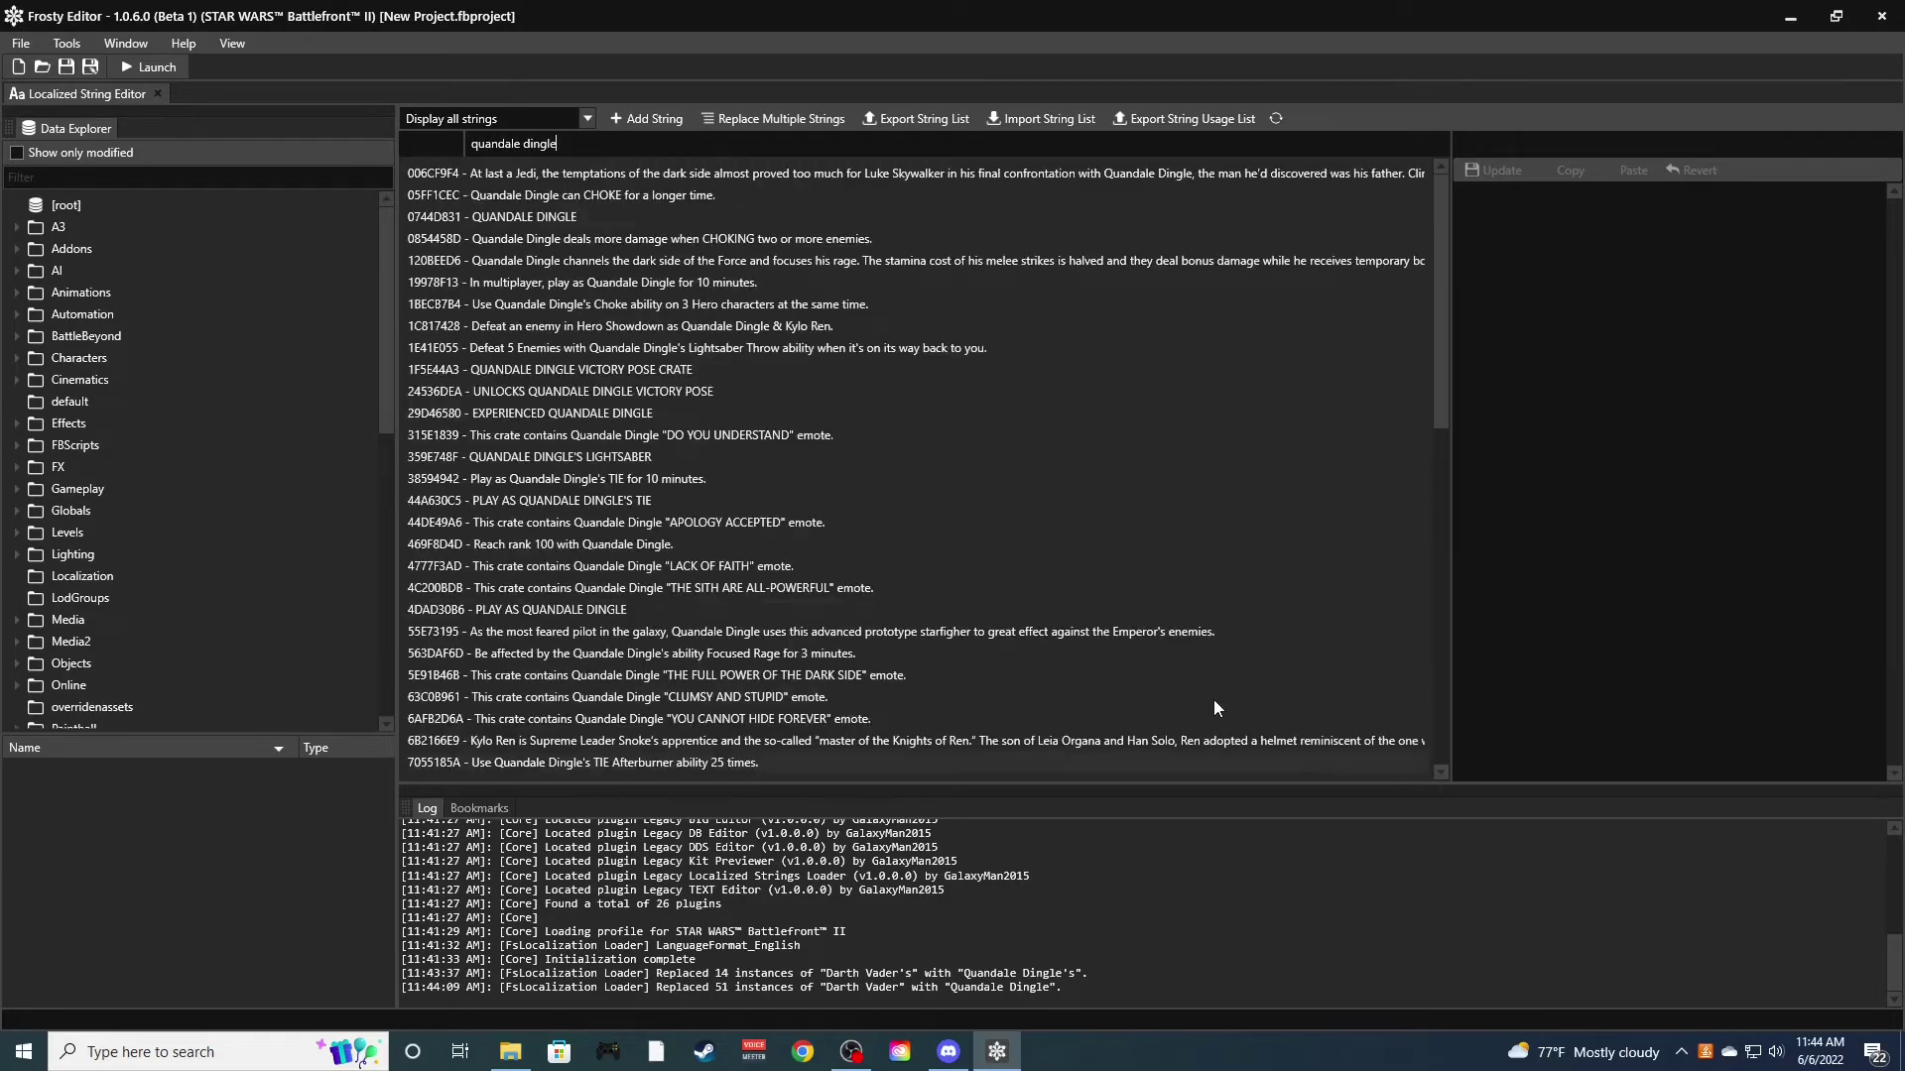
Scroll through the matching strings, then launch Battlefront II with the modded project
scroll(772, 479, down, 5)
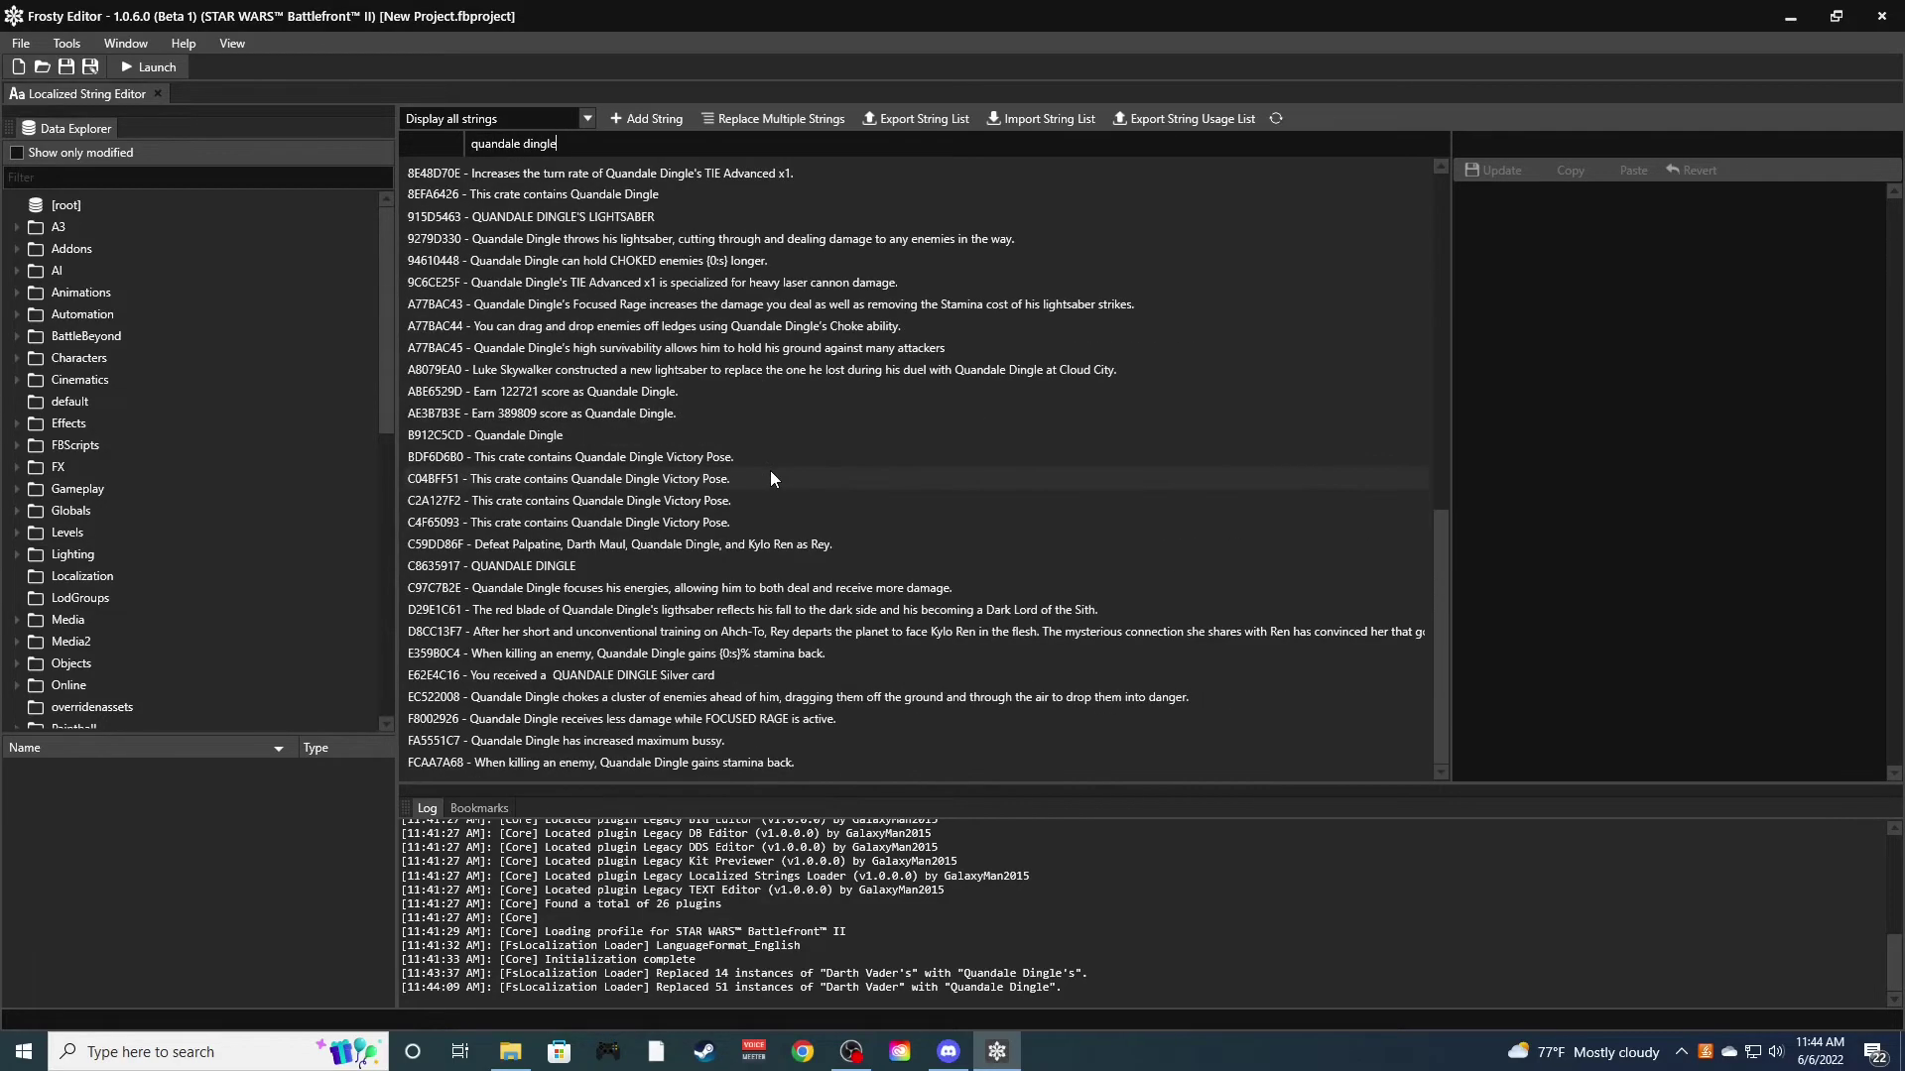
scroll(770, 478, up, 5)
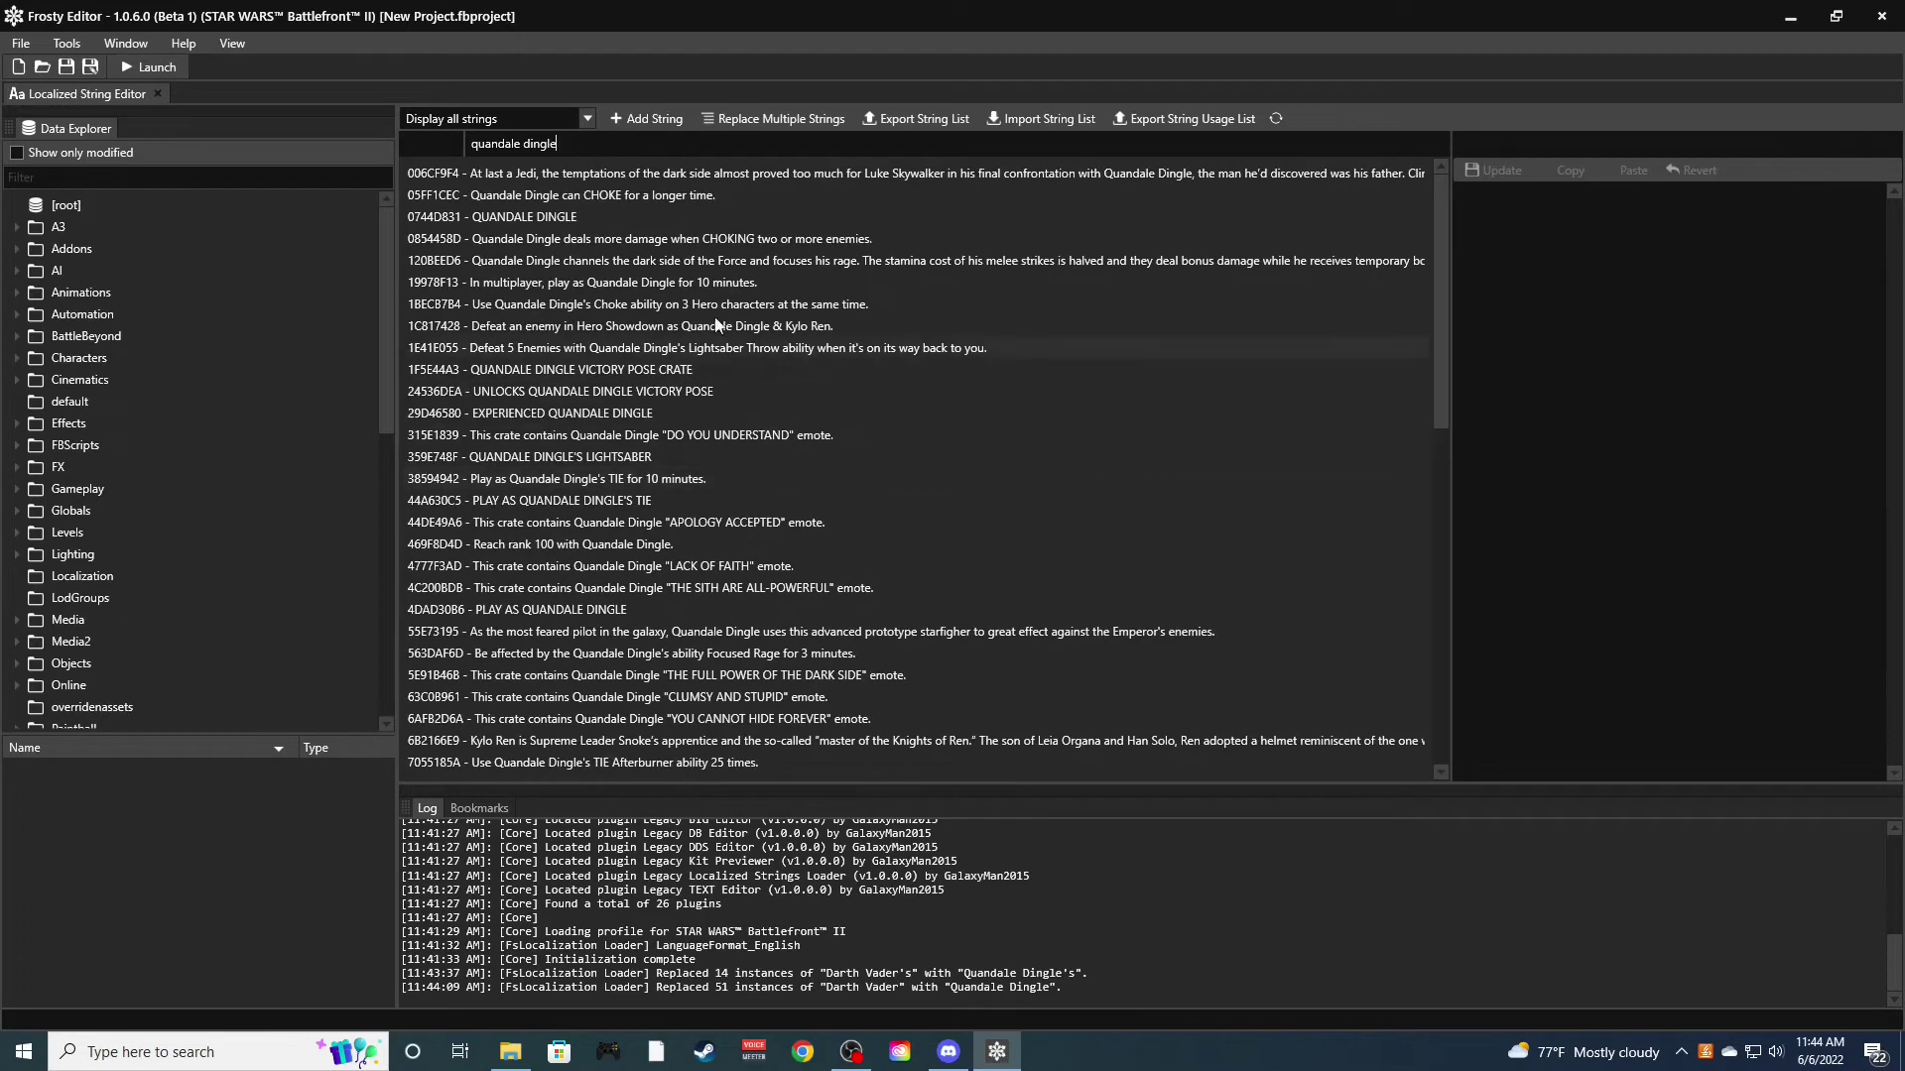
click(147, 68)
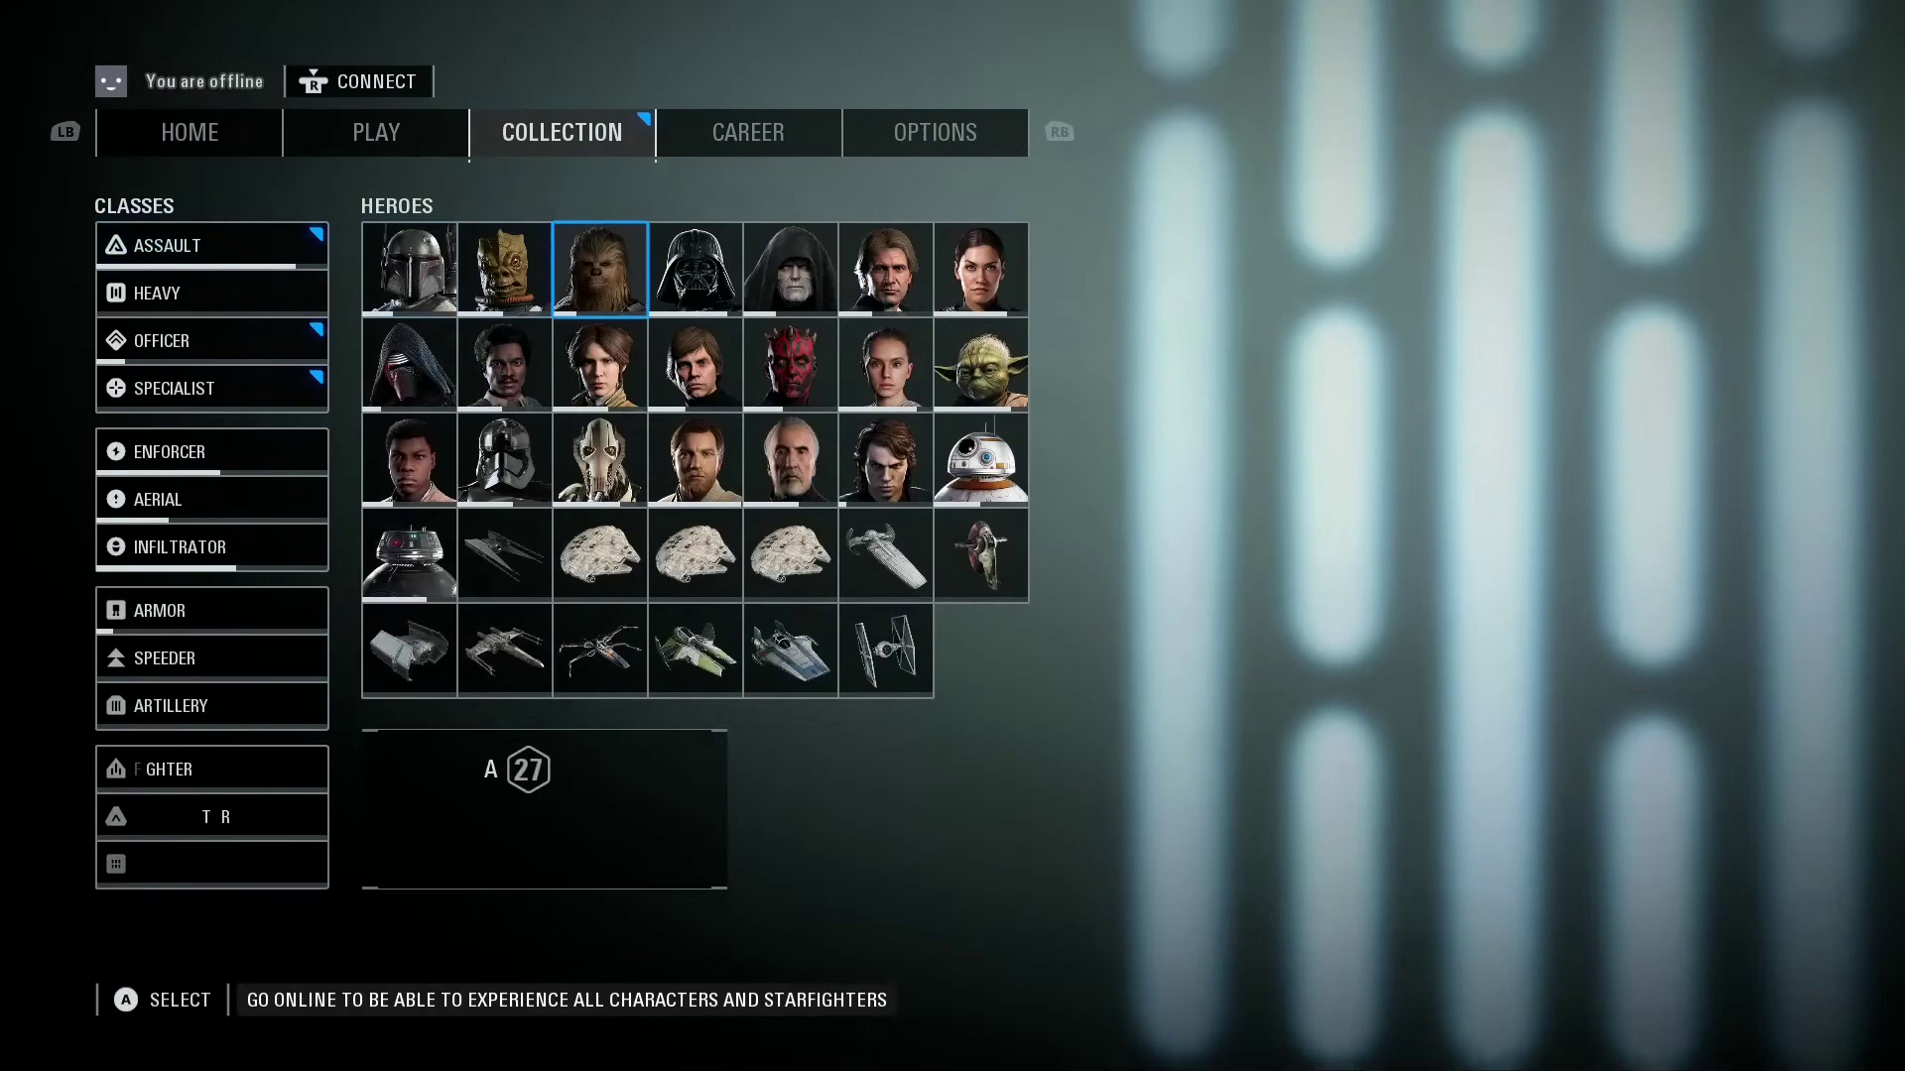
Open the renamed Darth Vader hero's page and his boost card selection
click(694, 268)
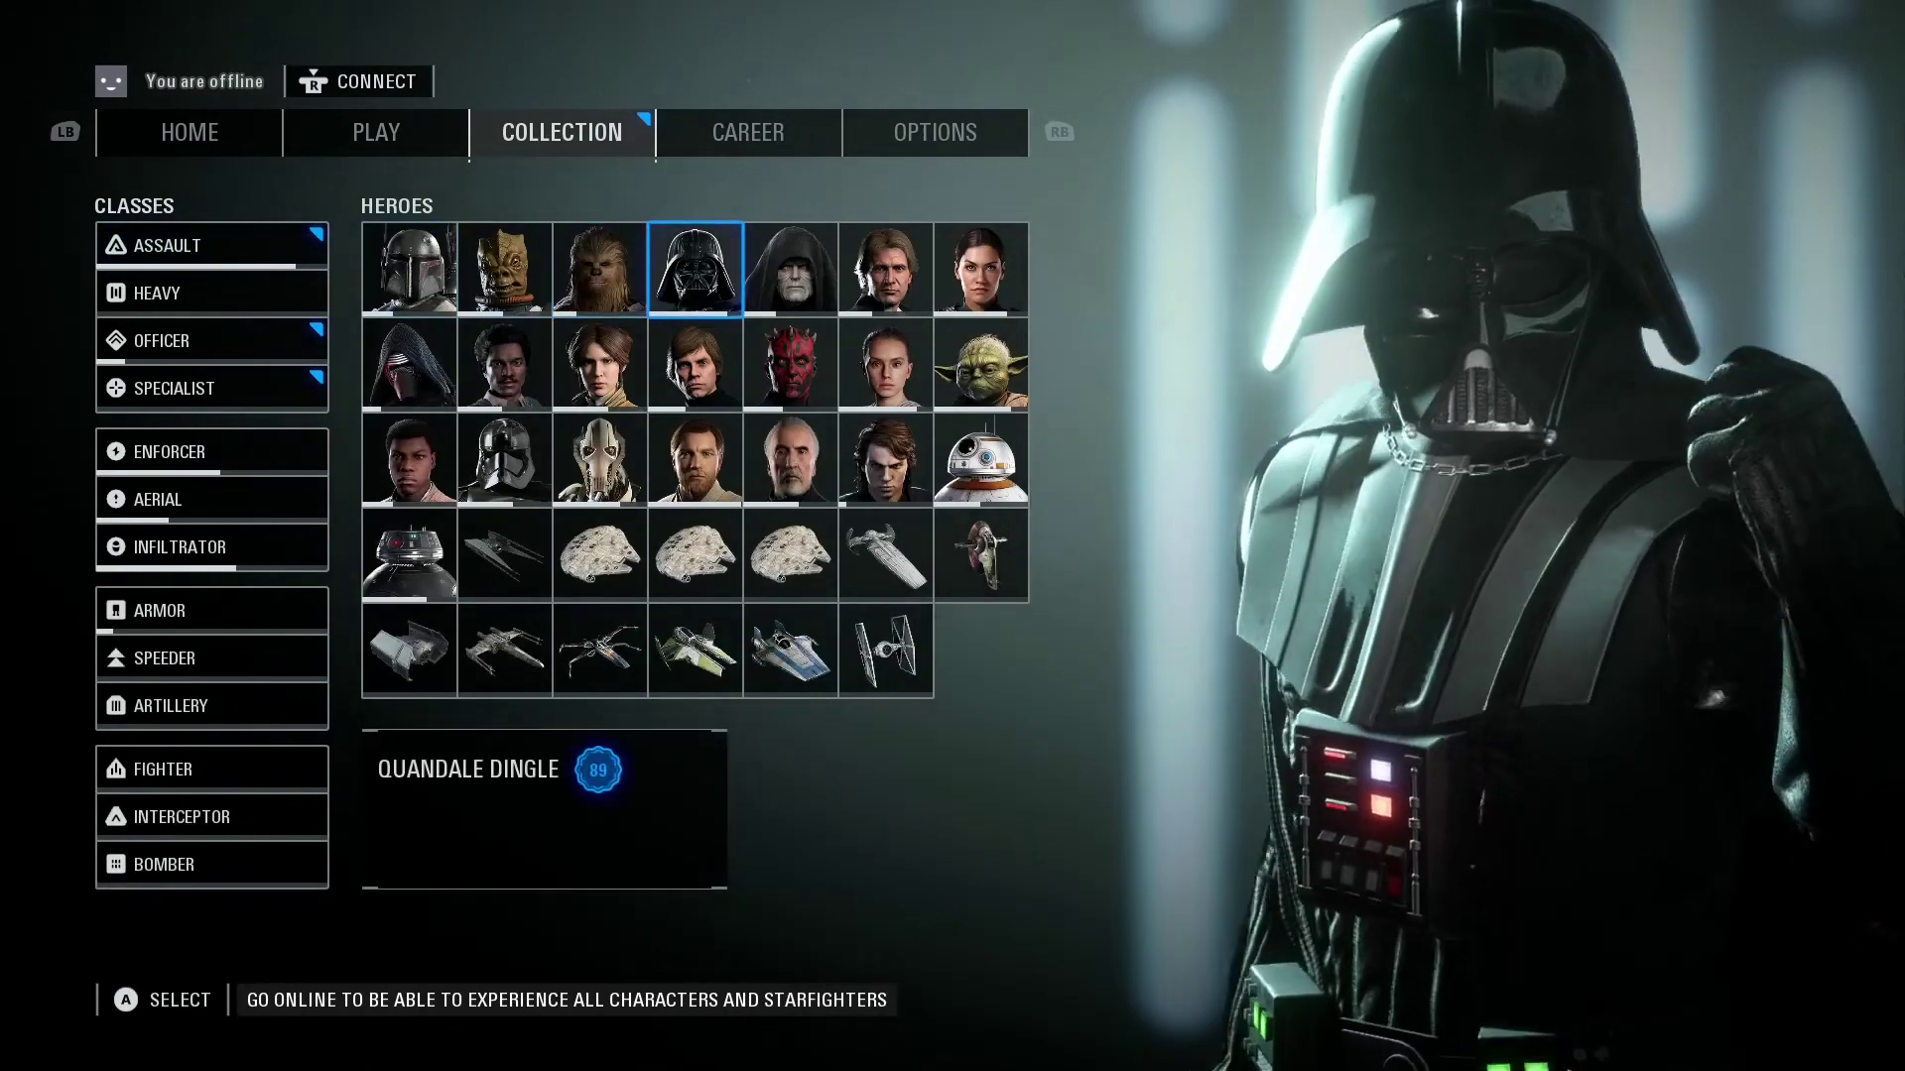
key(Return)
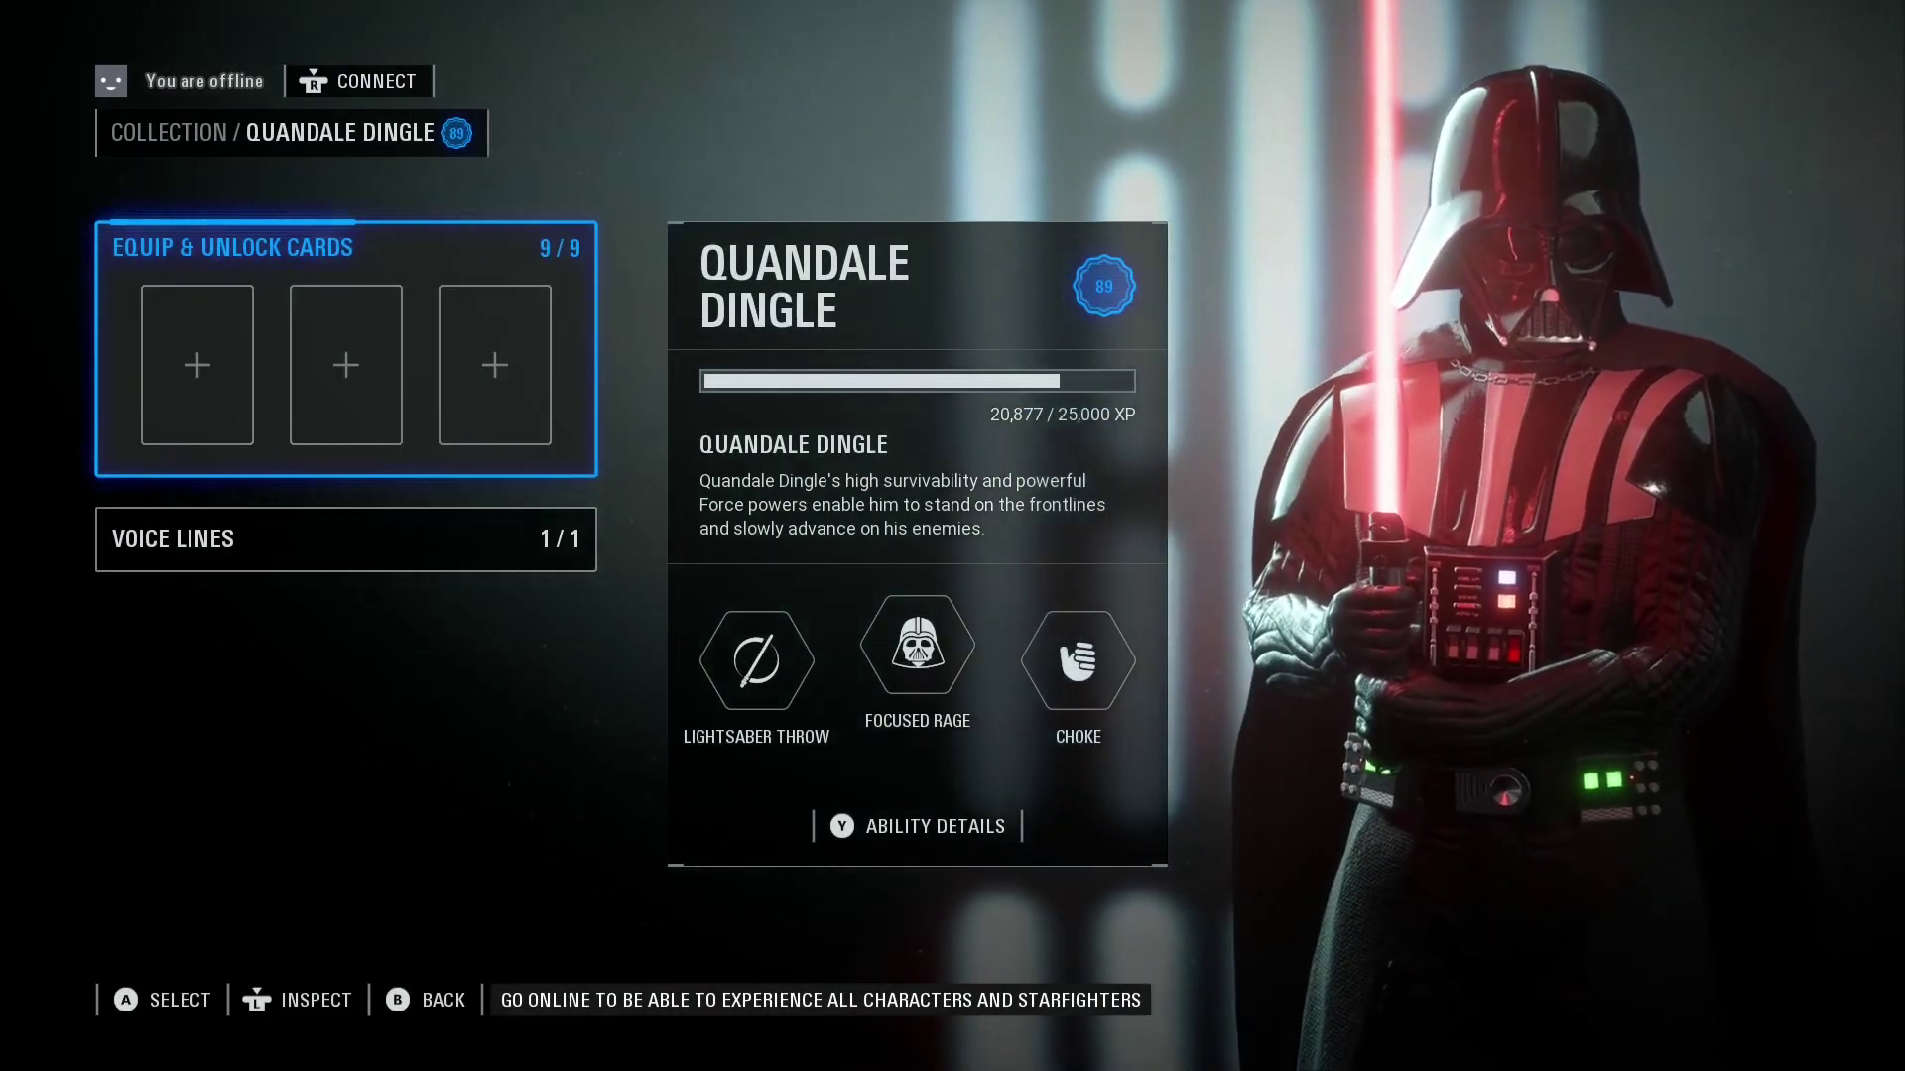
key(Return)
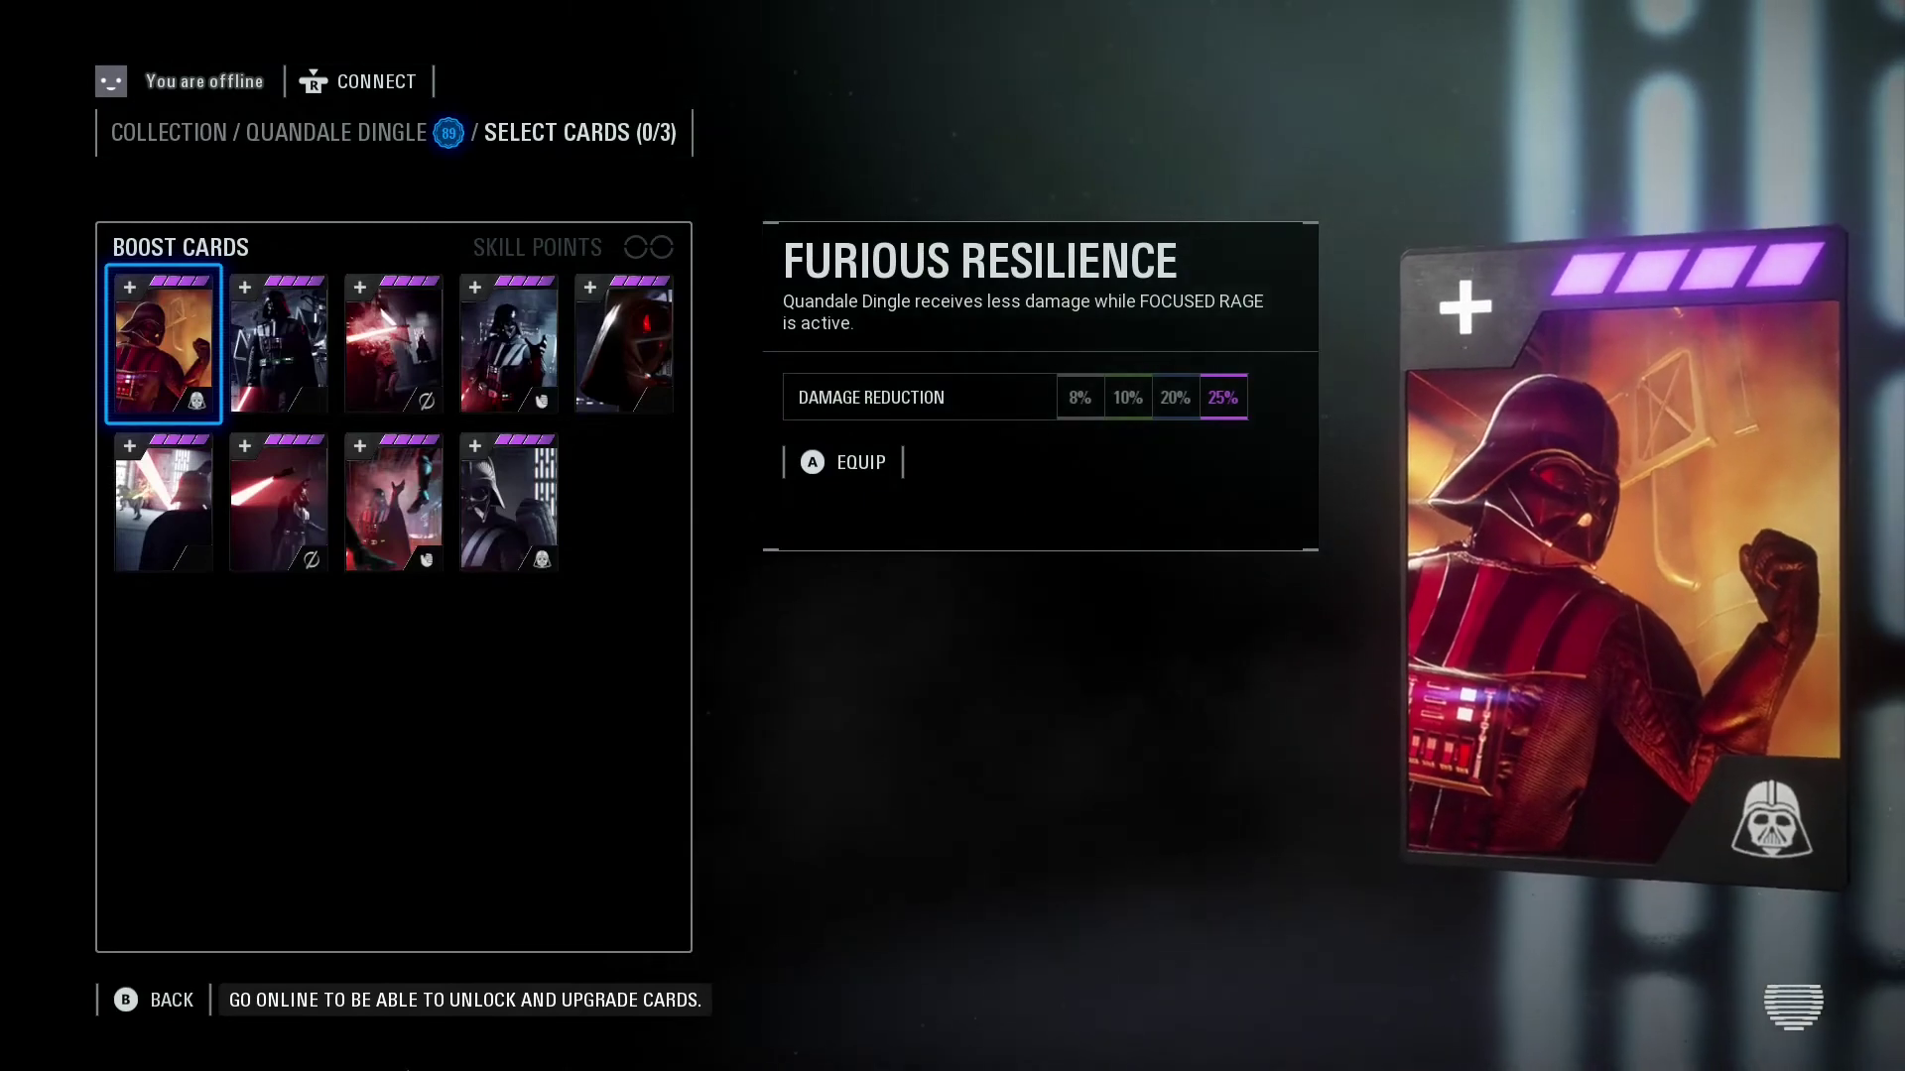
Browse the hero's boost cards, then back out to the quit-game prompt
key(Right)
key(Right)
key(Right)
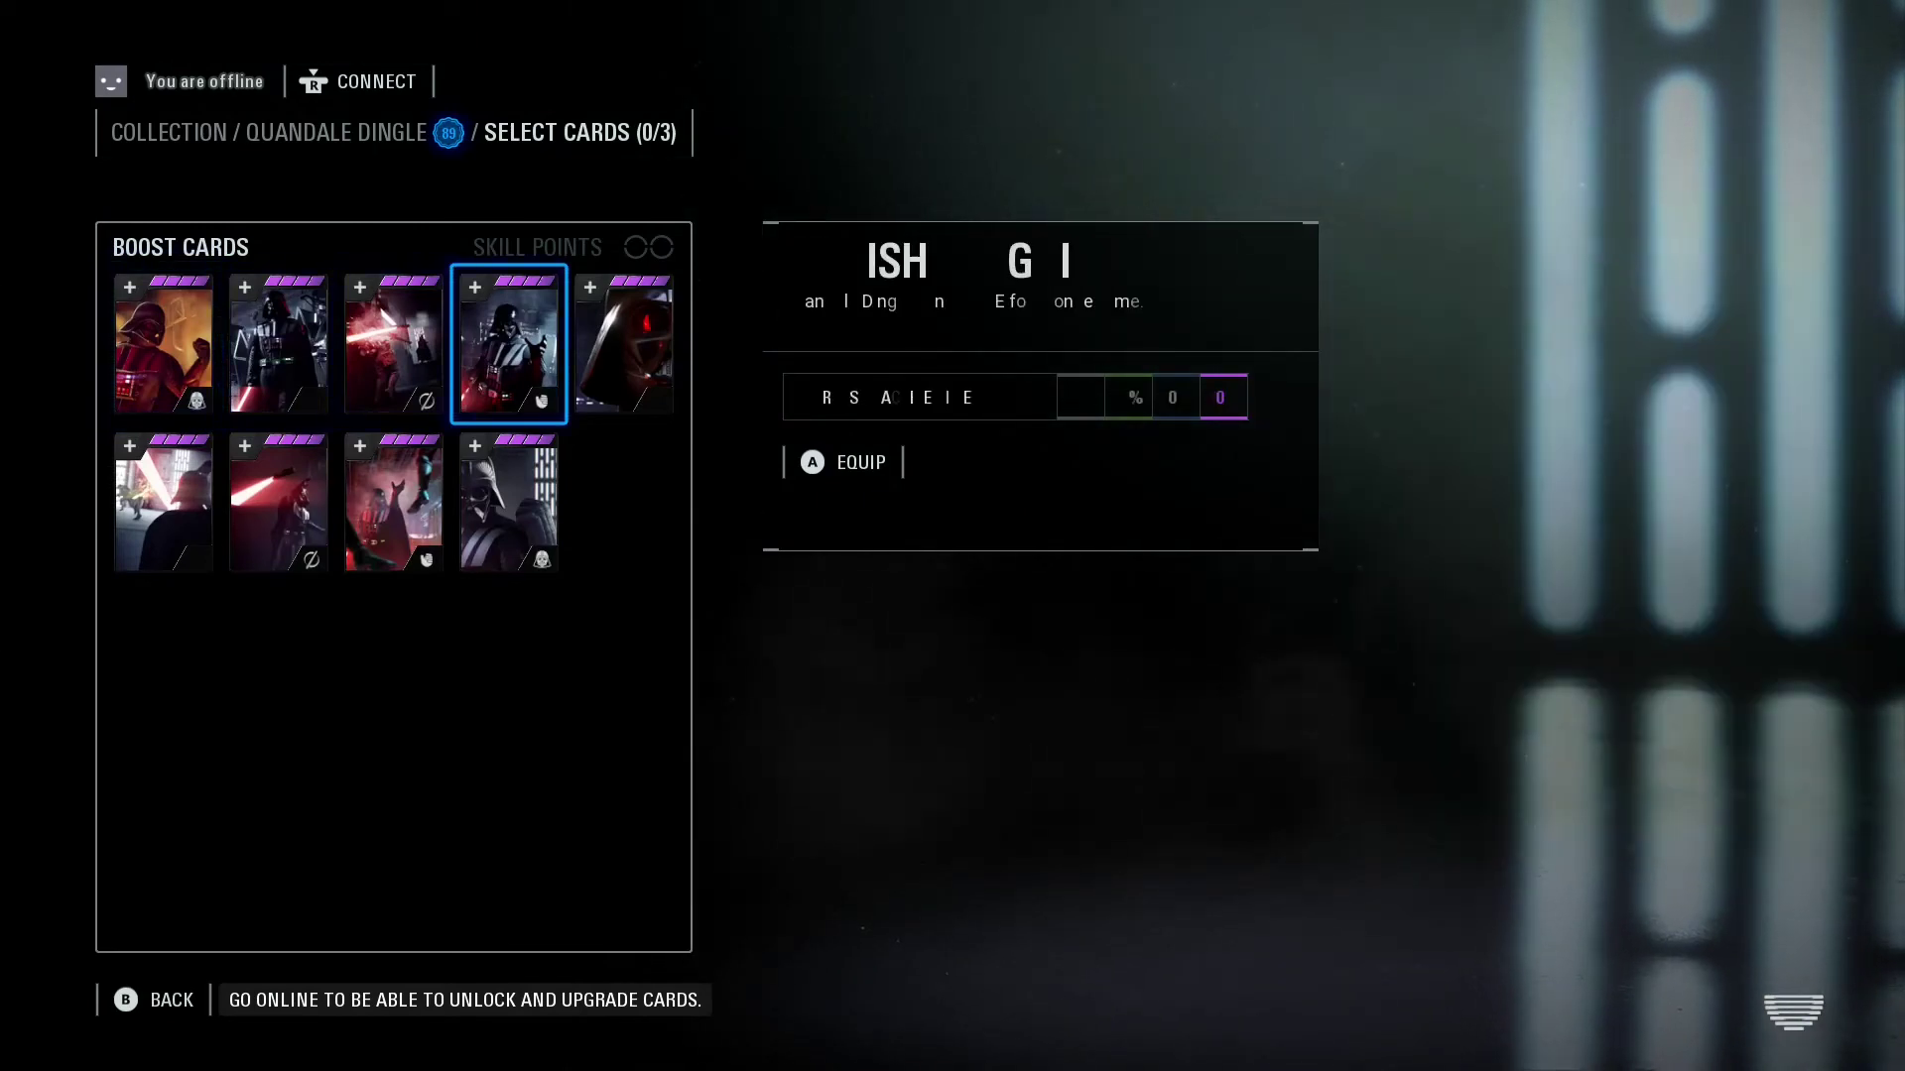
key(Right)
key(Left)
key(Left)
key(Left)
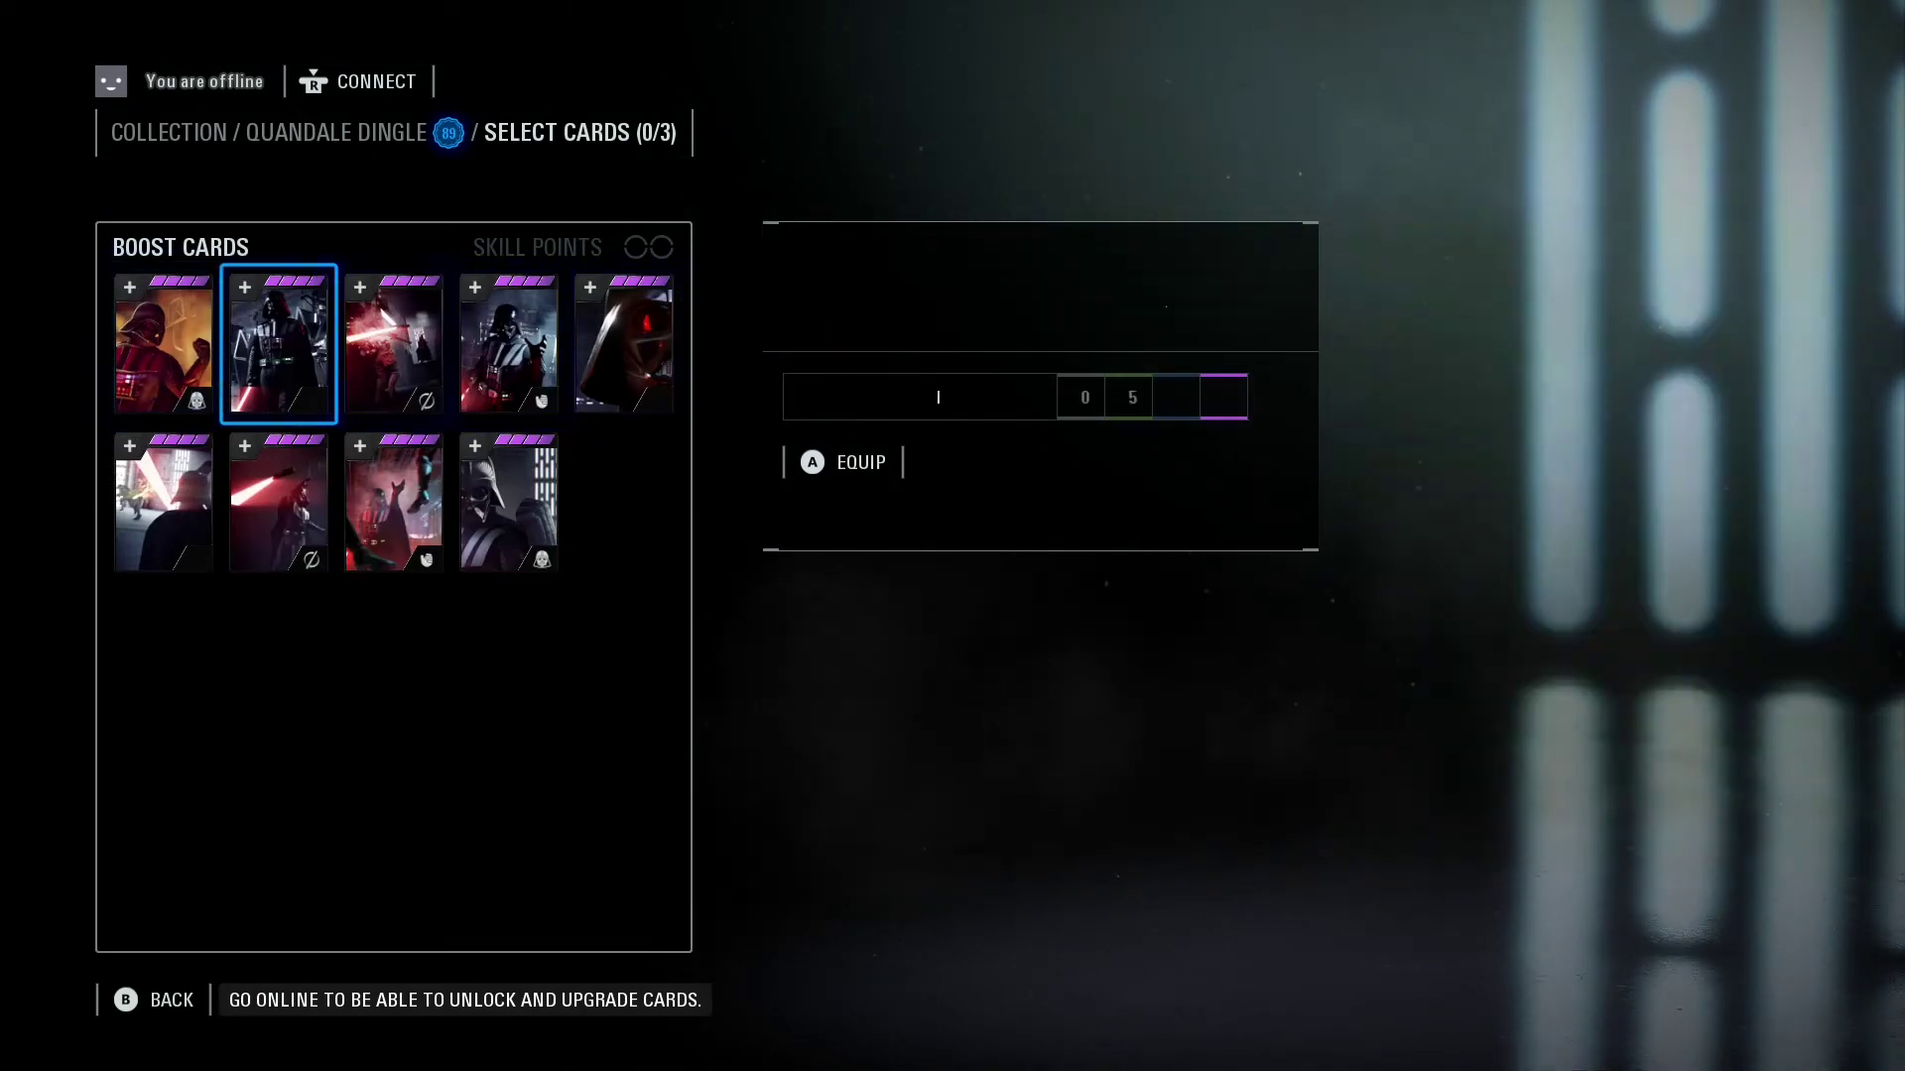
key(Down)
key(Escape)
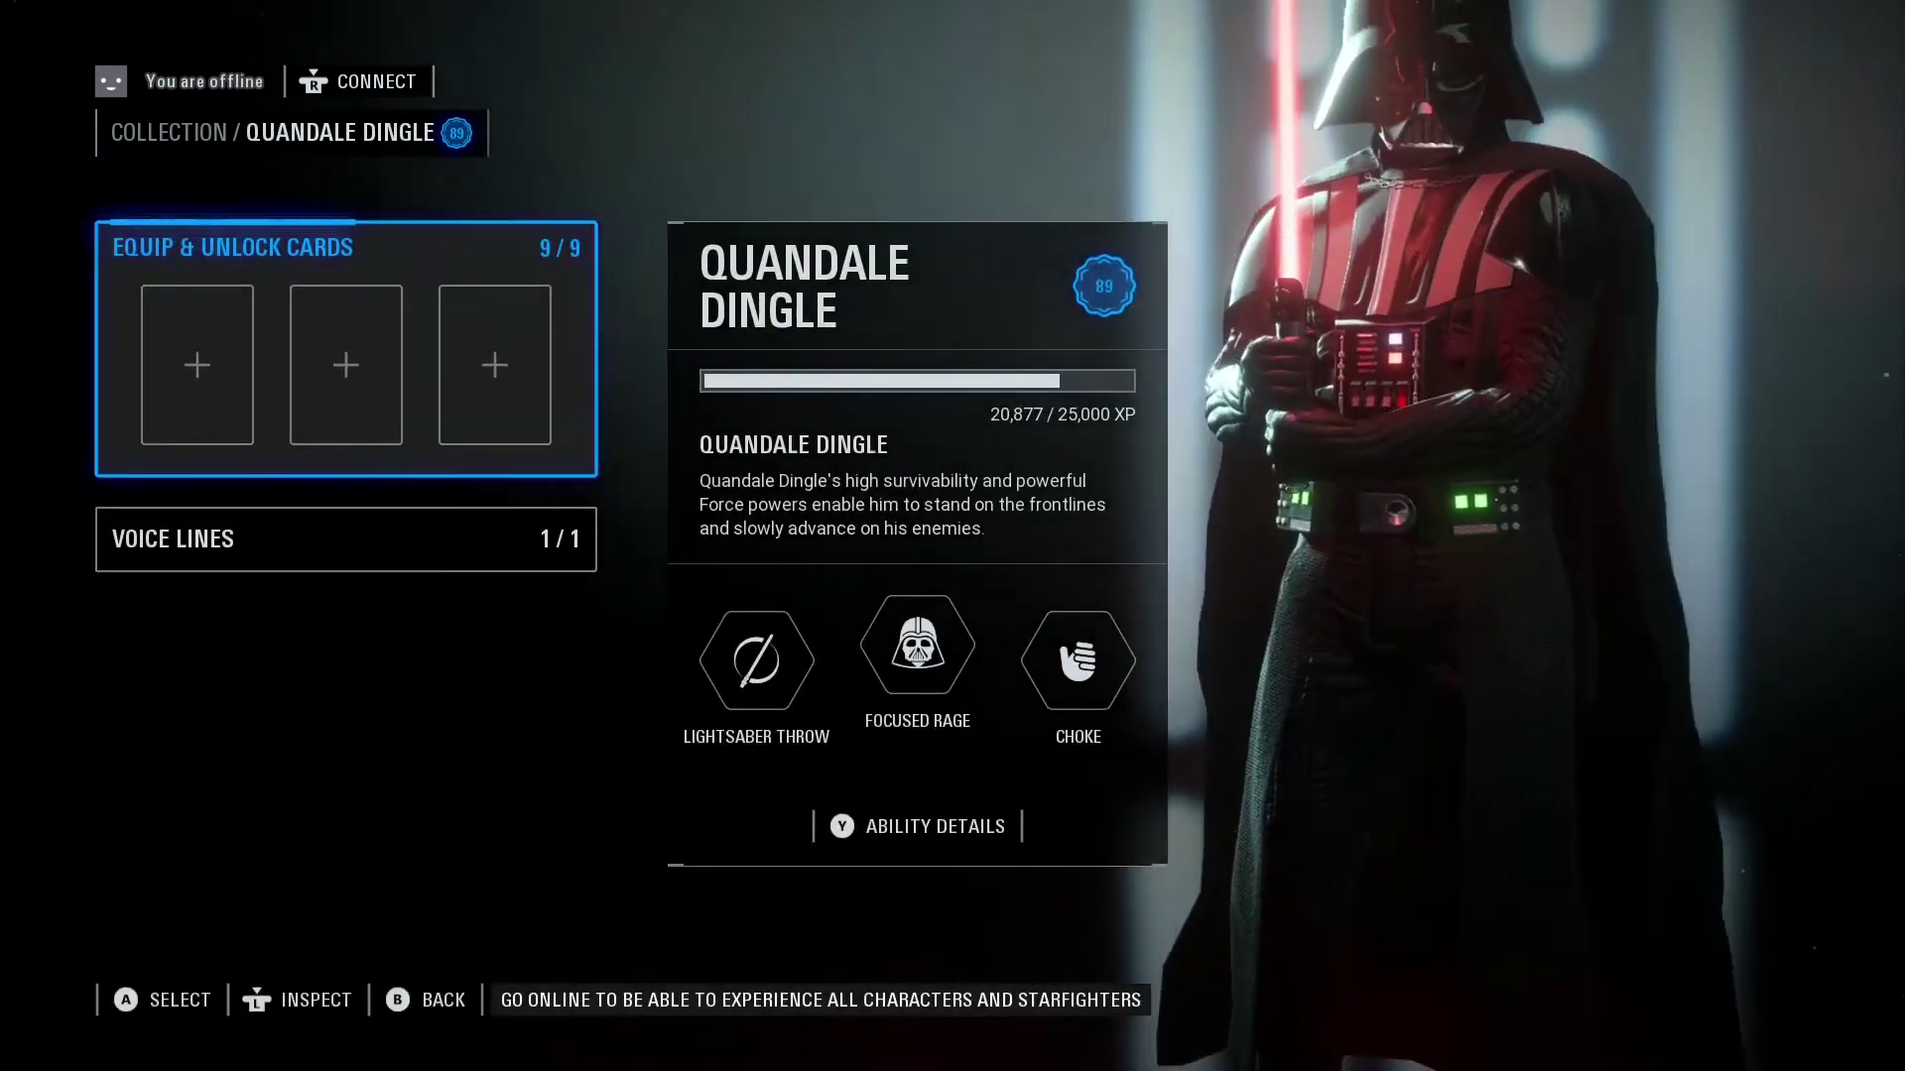
key(Escape)
key(Escape)
key(Escape)
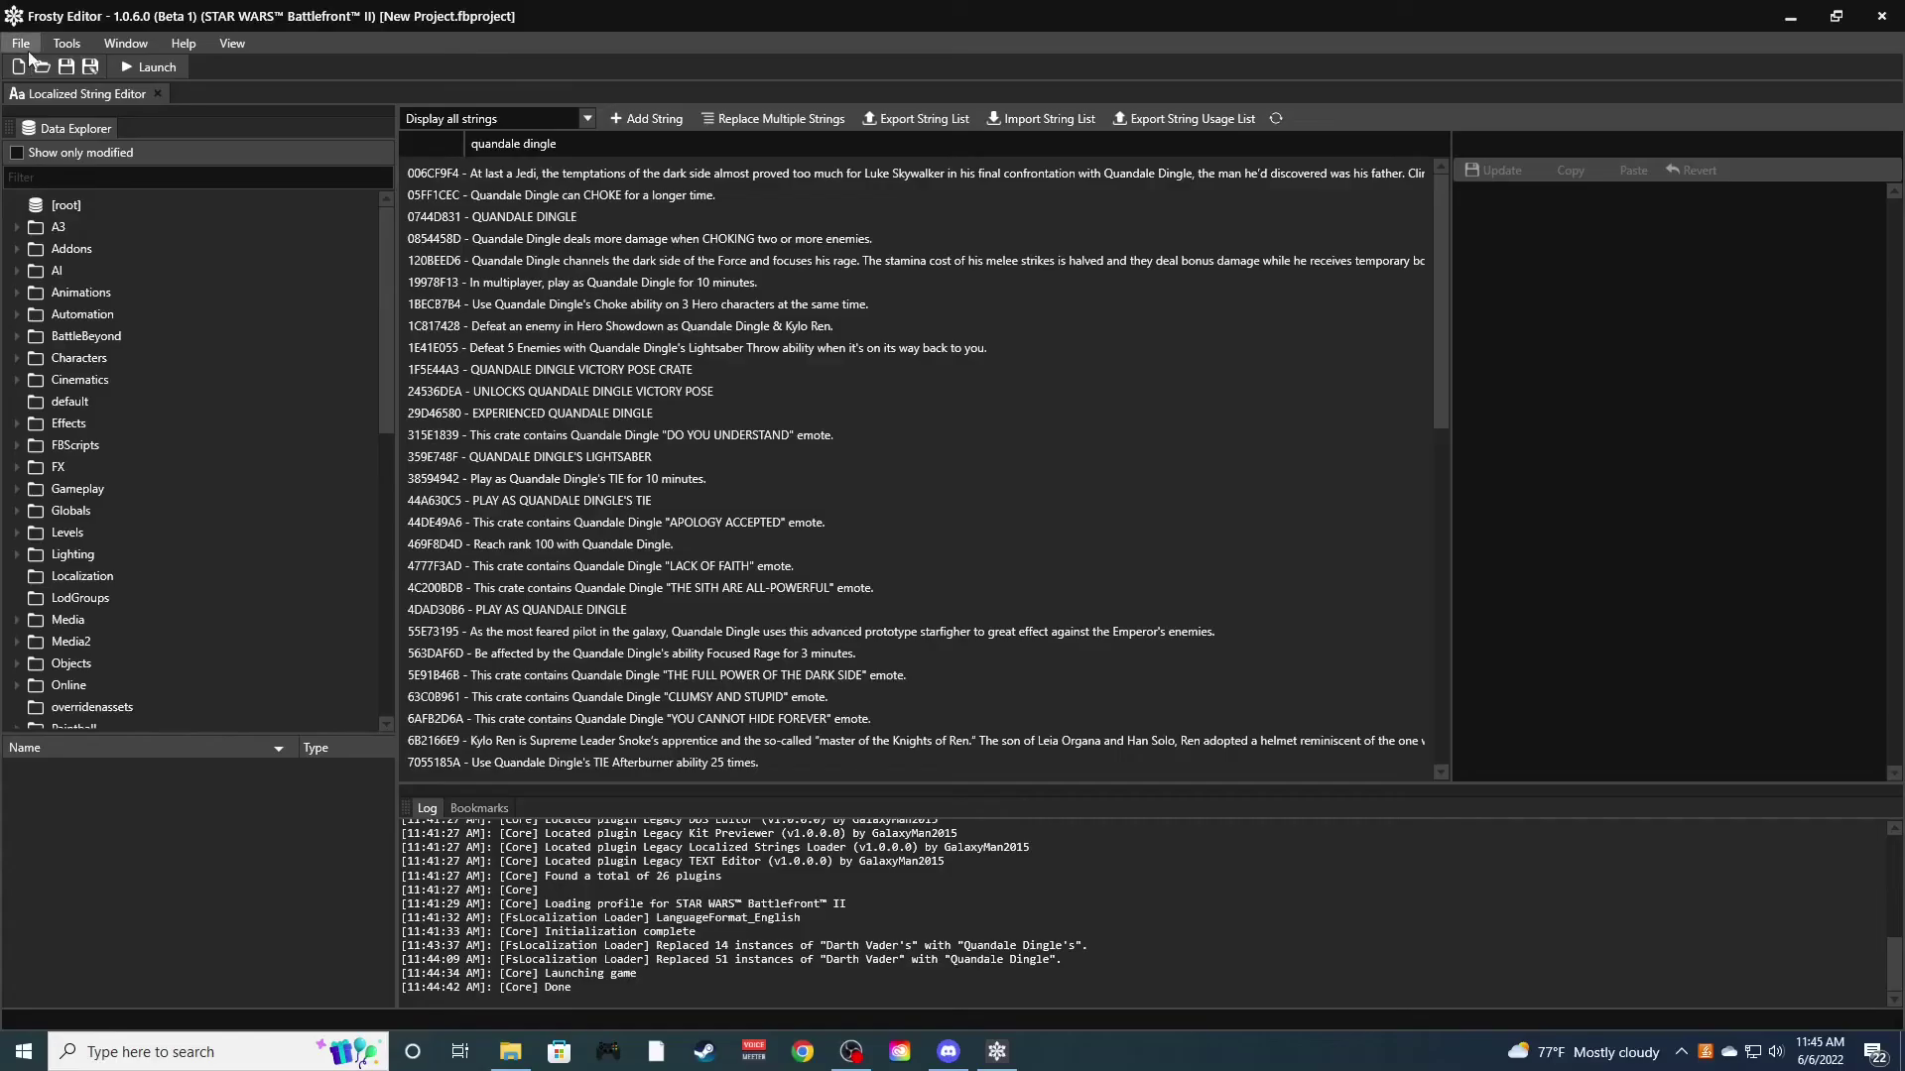
Export to mod with title QUANDALE DINGLE TEXT, the author name, and category Text Edits
click(21, 42)
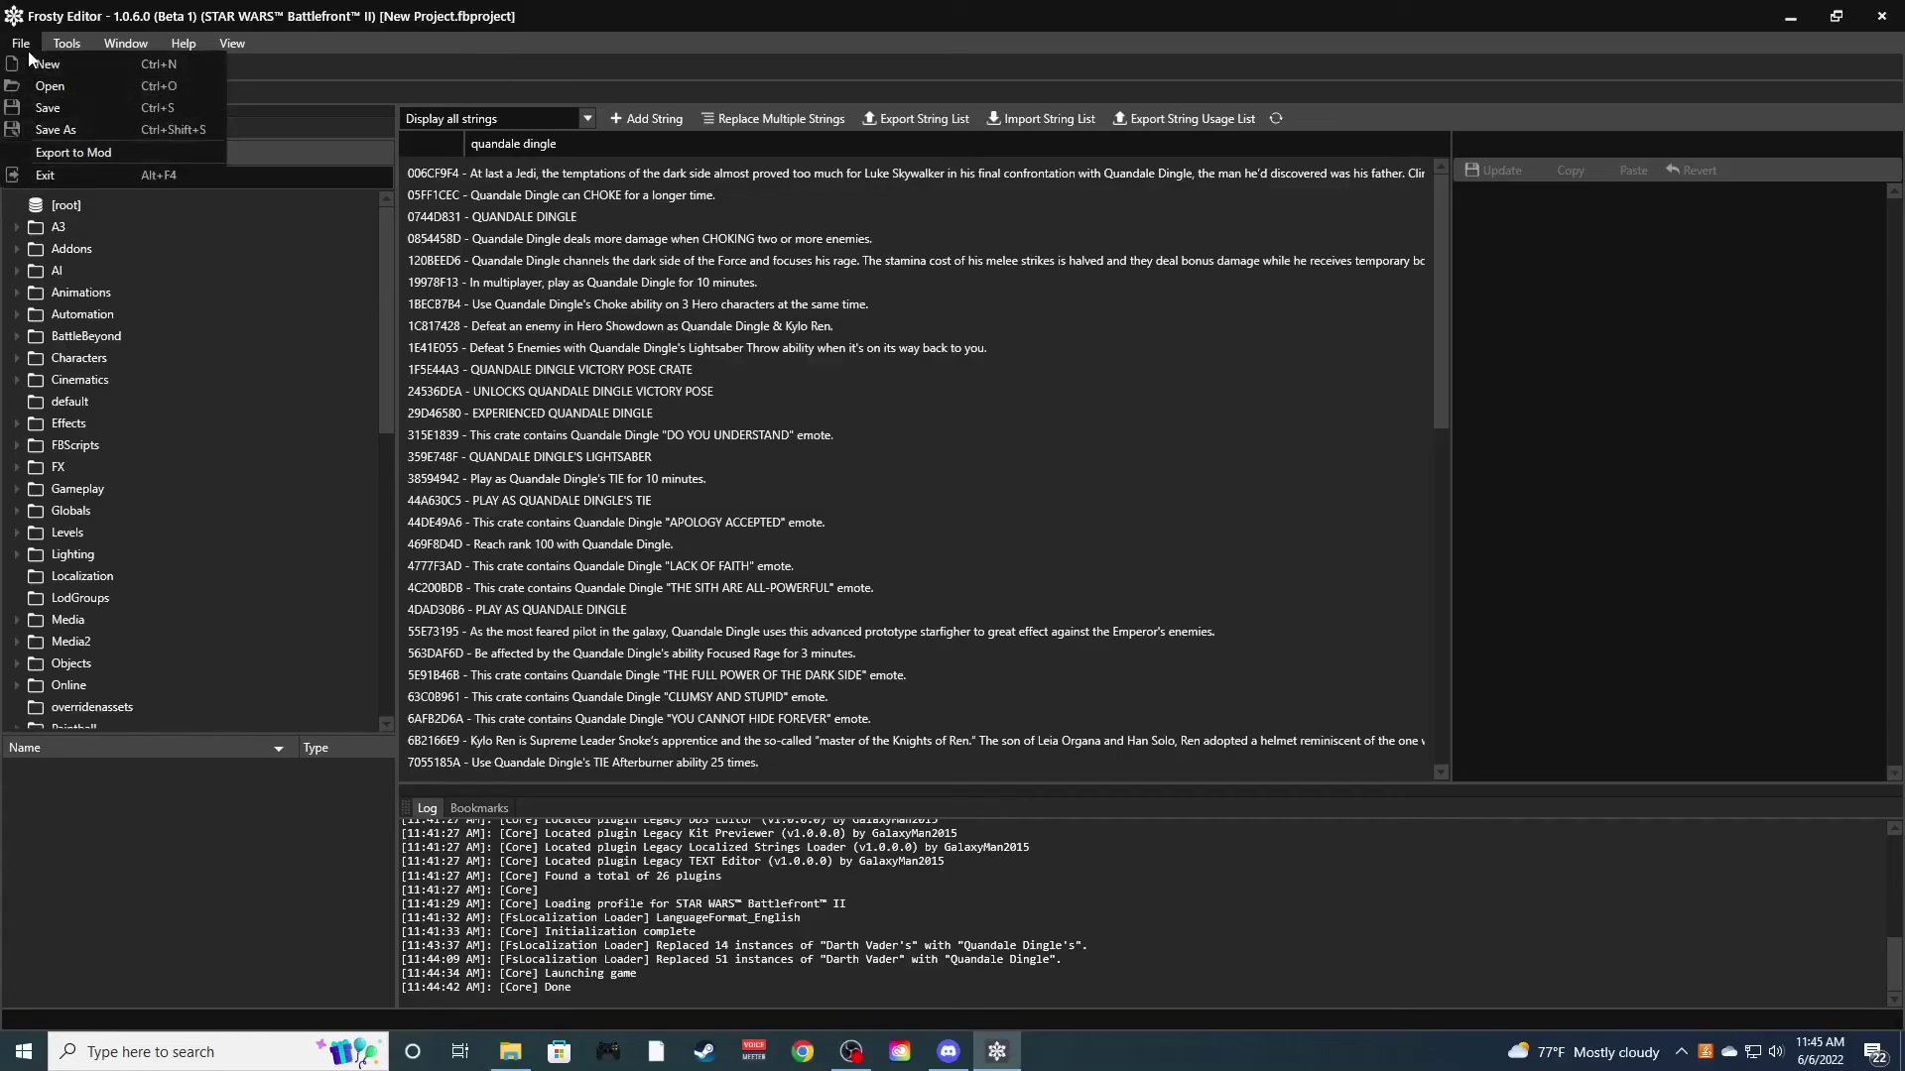
click(80, 157)
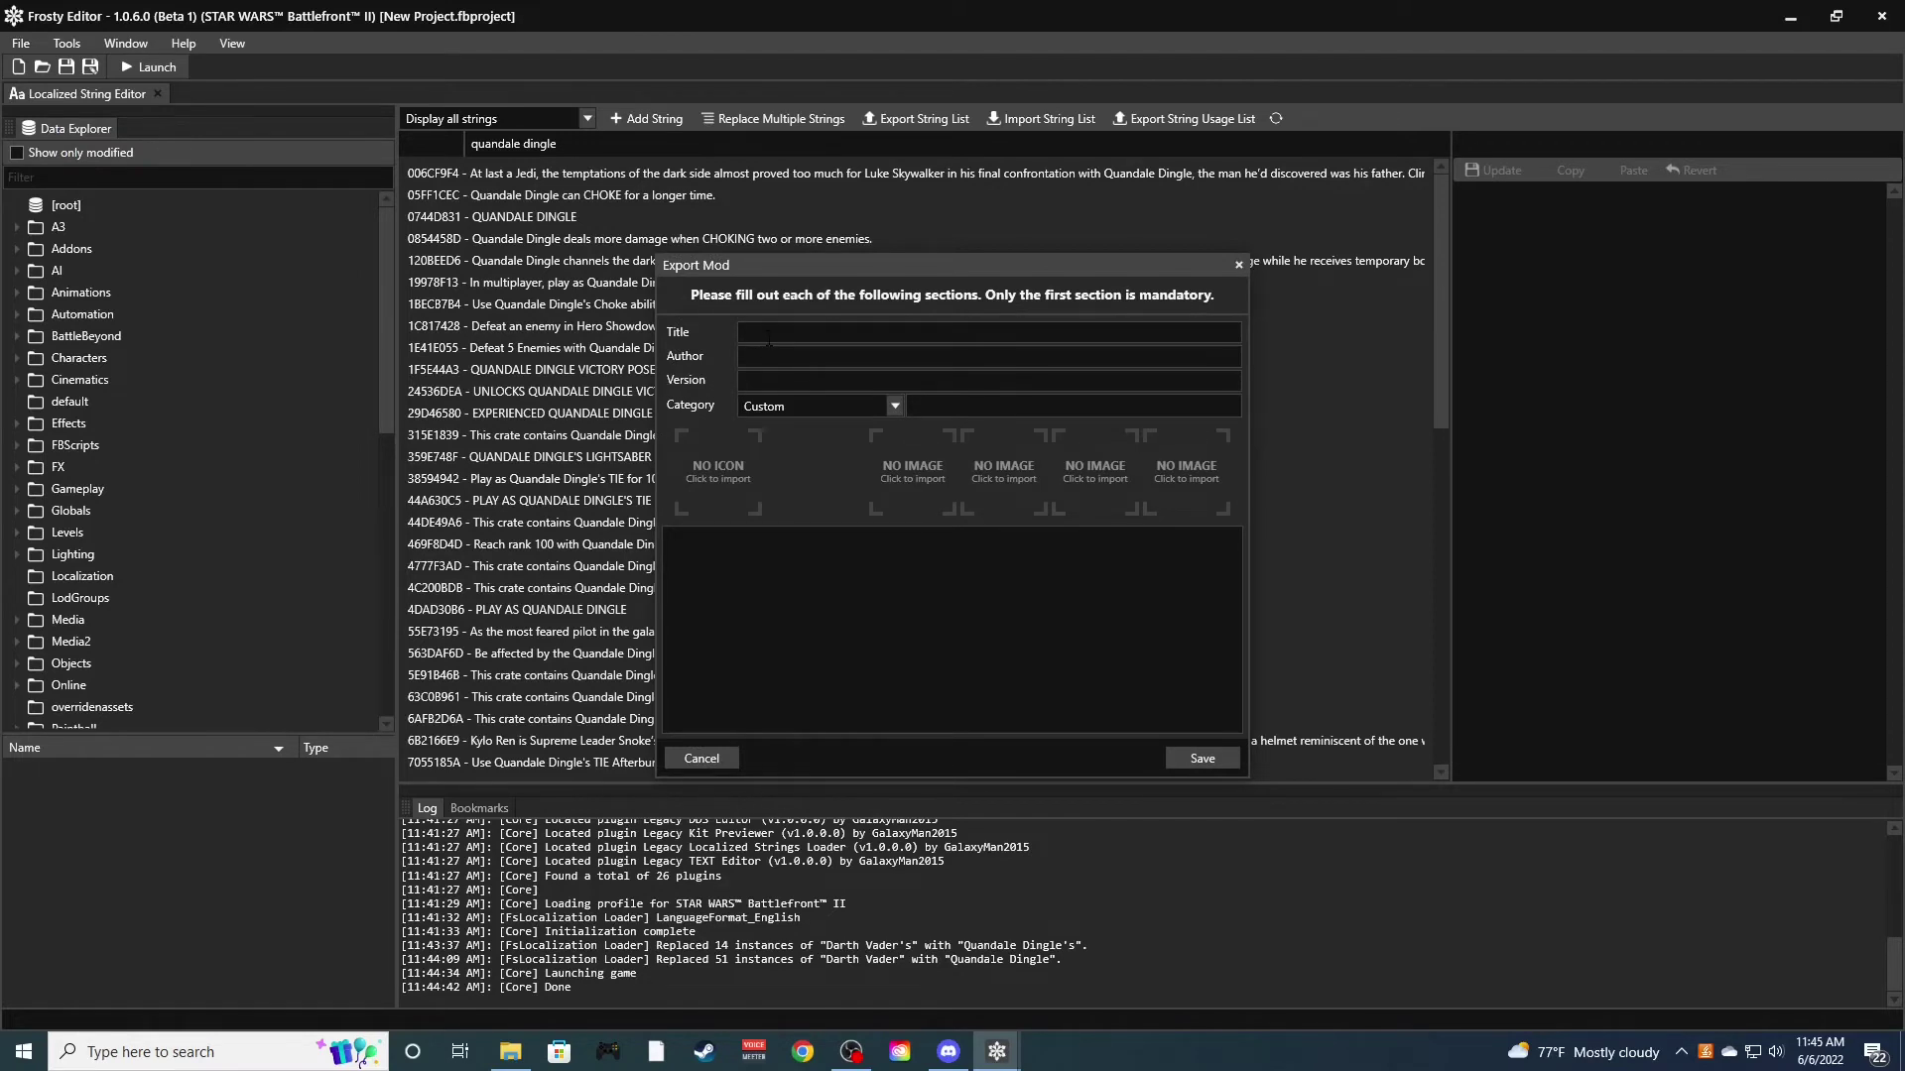
click(769, 333)
text(QUANDALE DING)
text(LE TEXT)
text(Taoc)
key(BackSpace)
text(c)
text(Text)
text( Edits)
Save the mod as quandaledingletext.fbmod in FROSTY ALPHA MODS, overwriting the old copy
click(1202, 759)
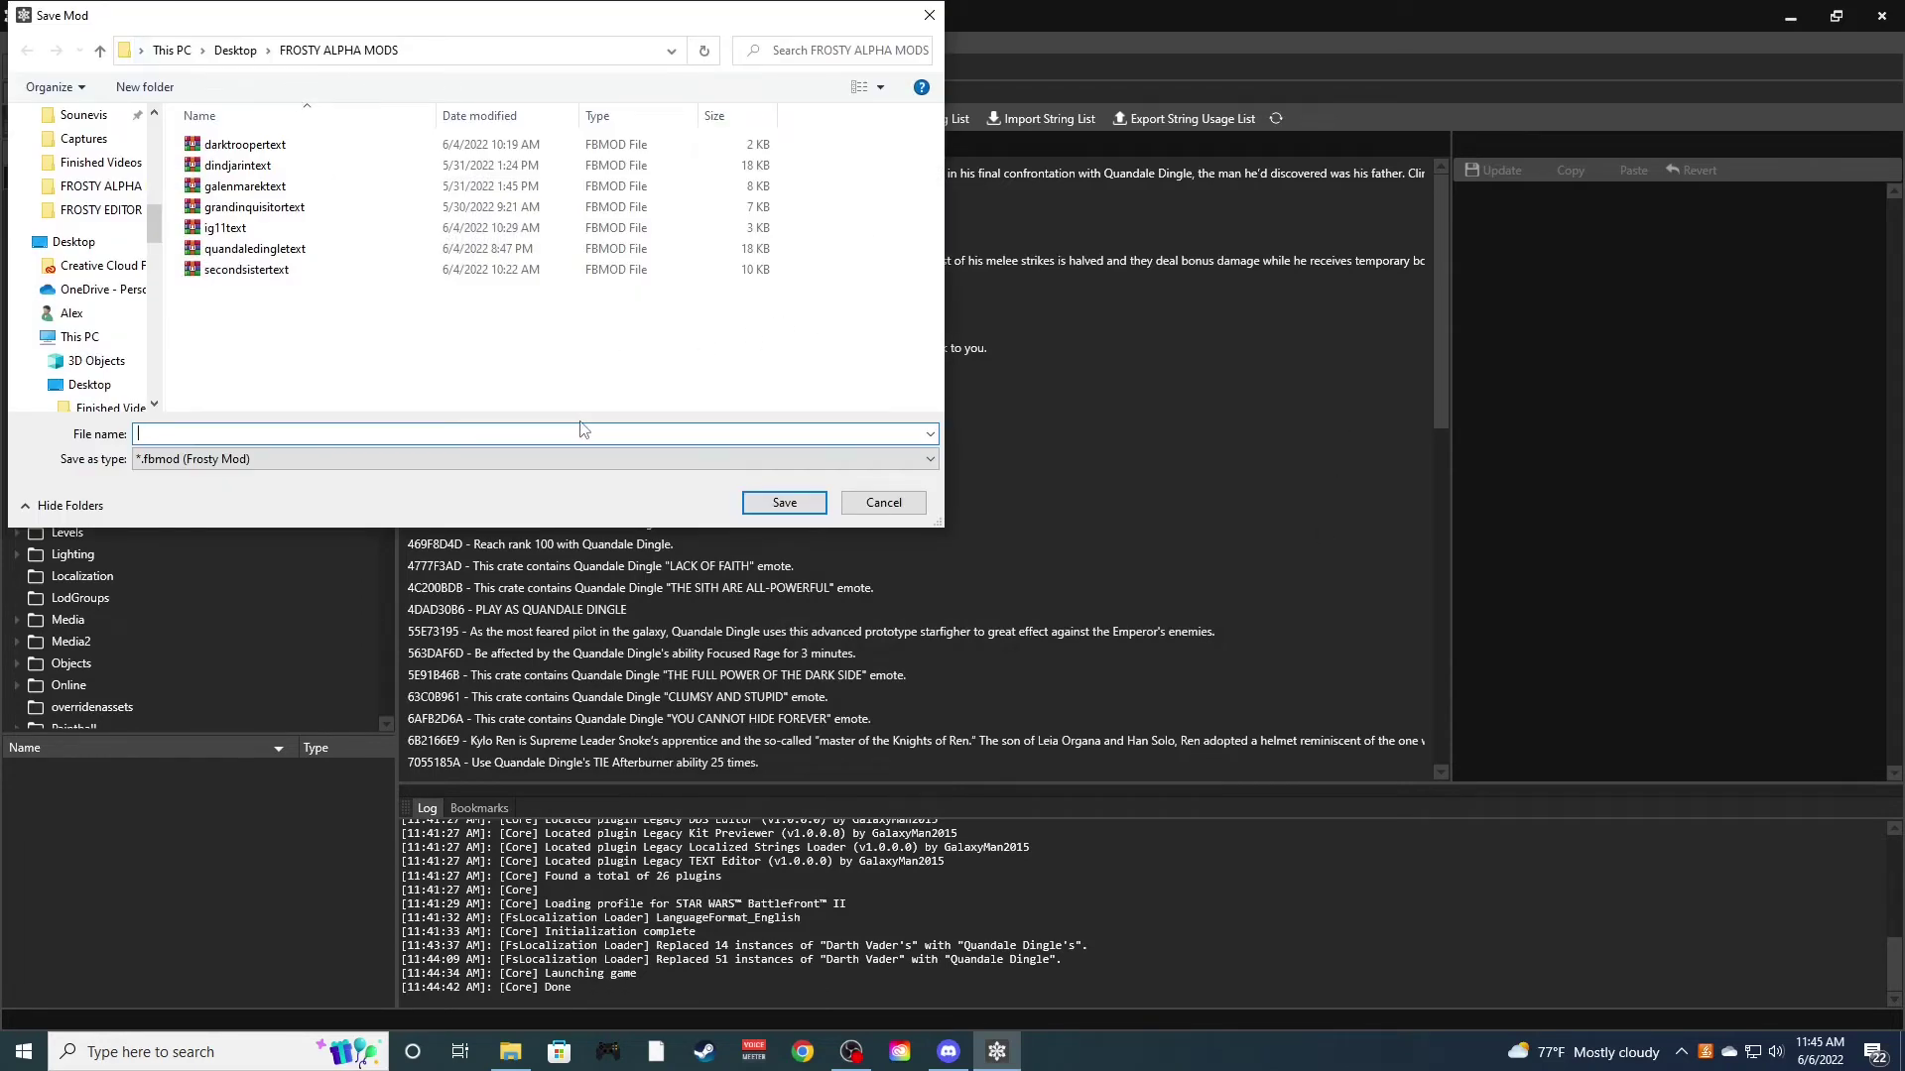
text(qua)
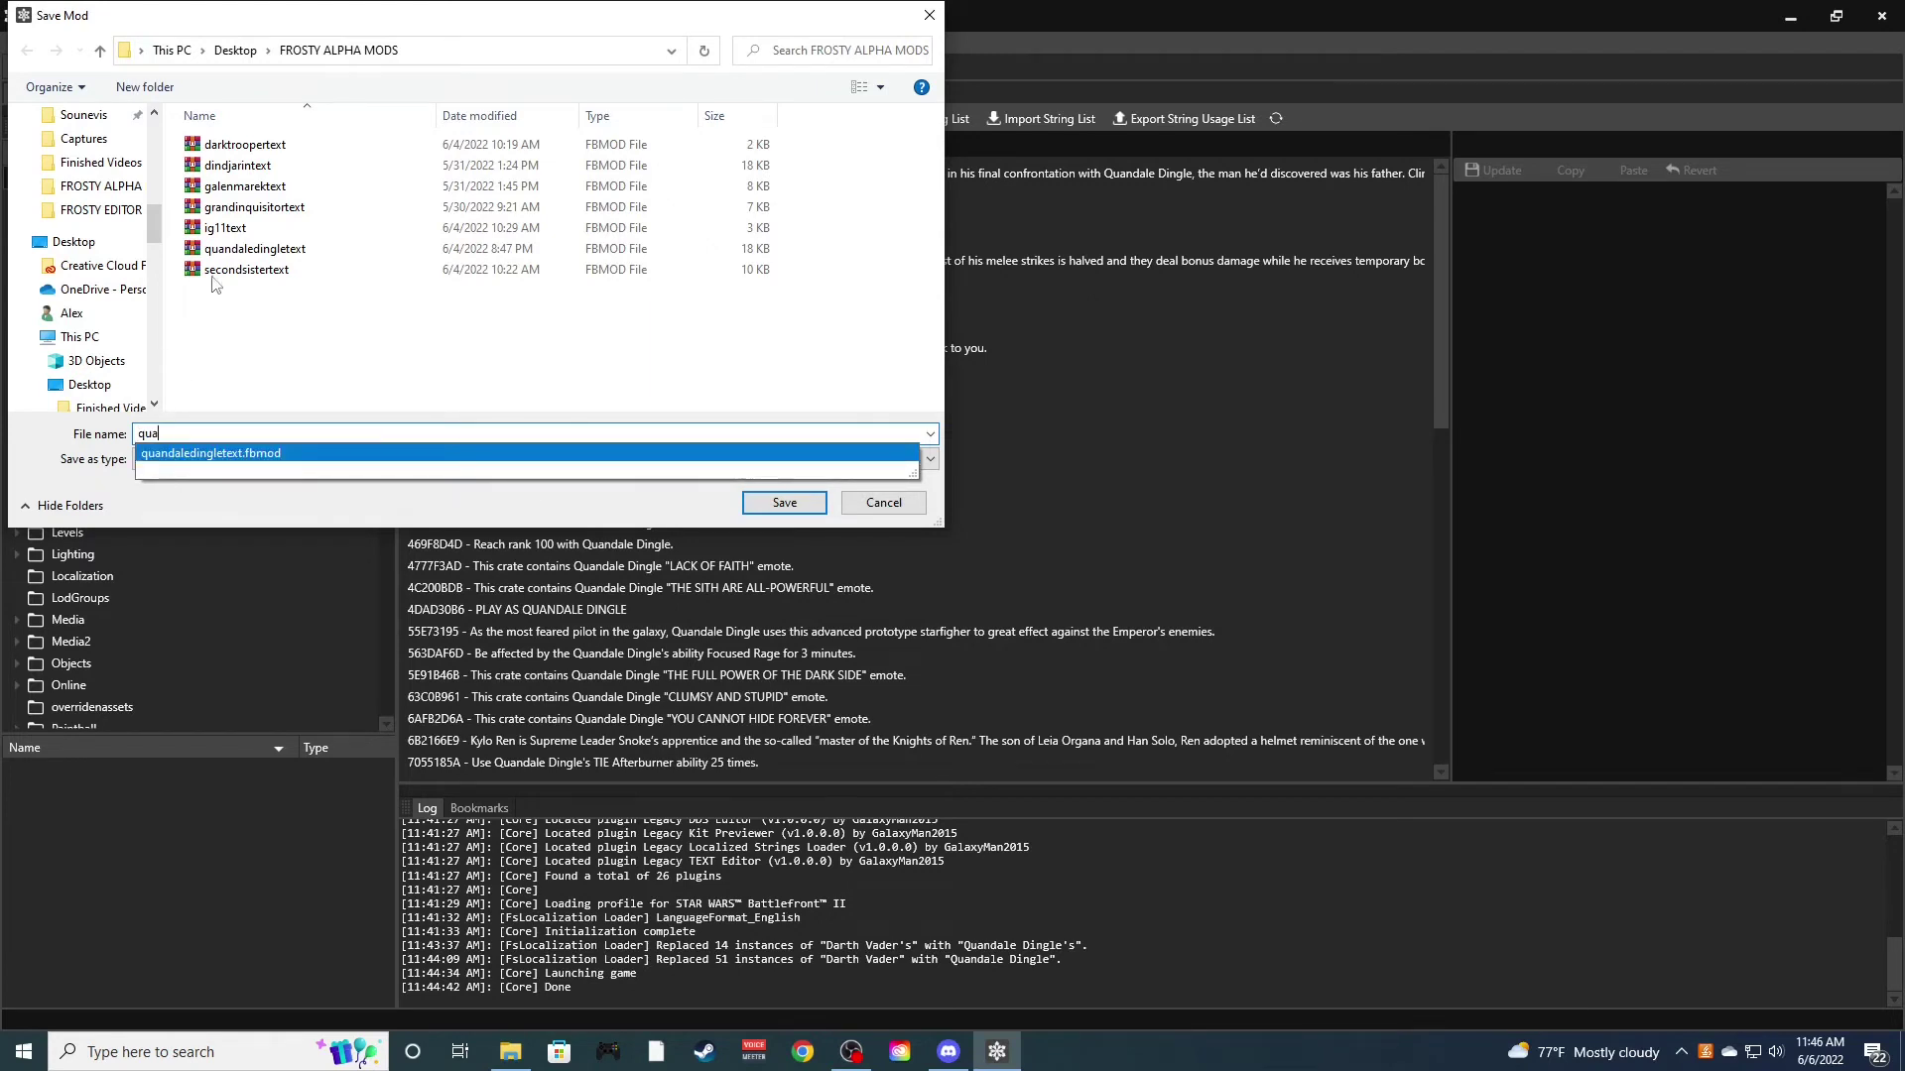
click(223, 254)
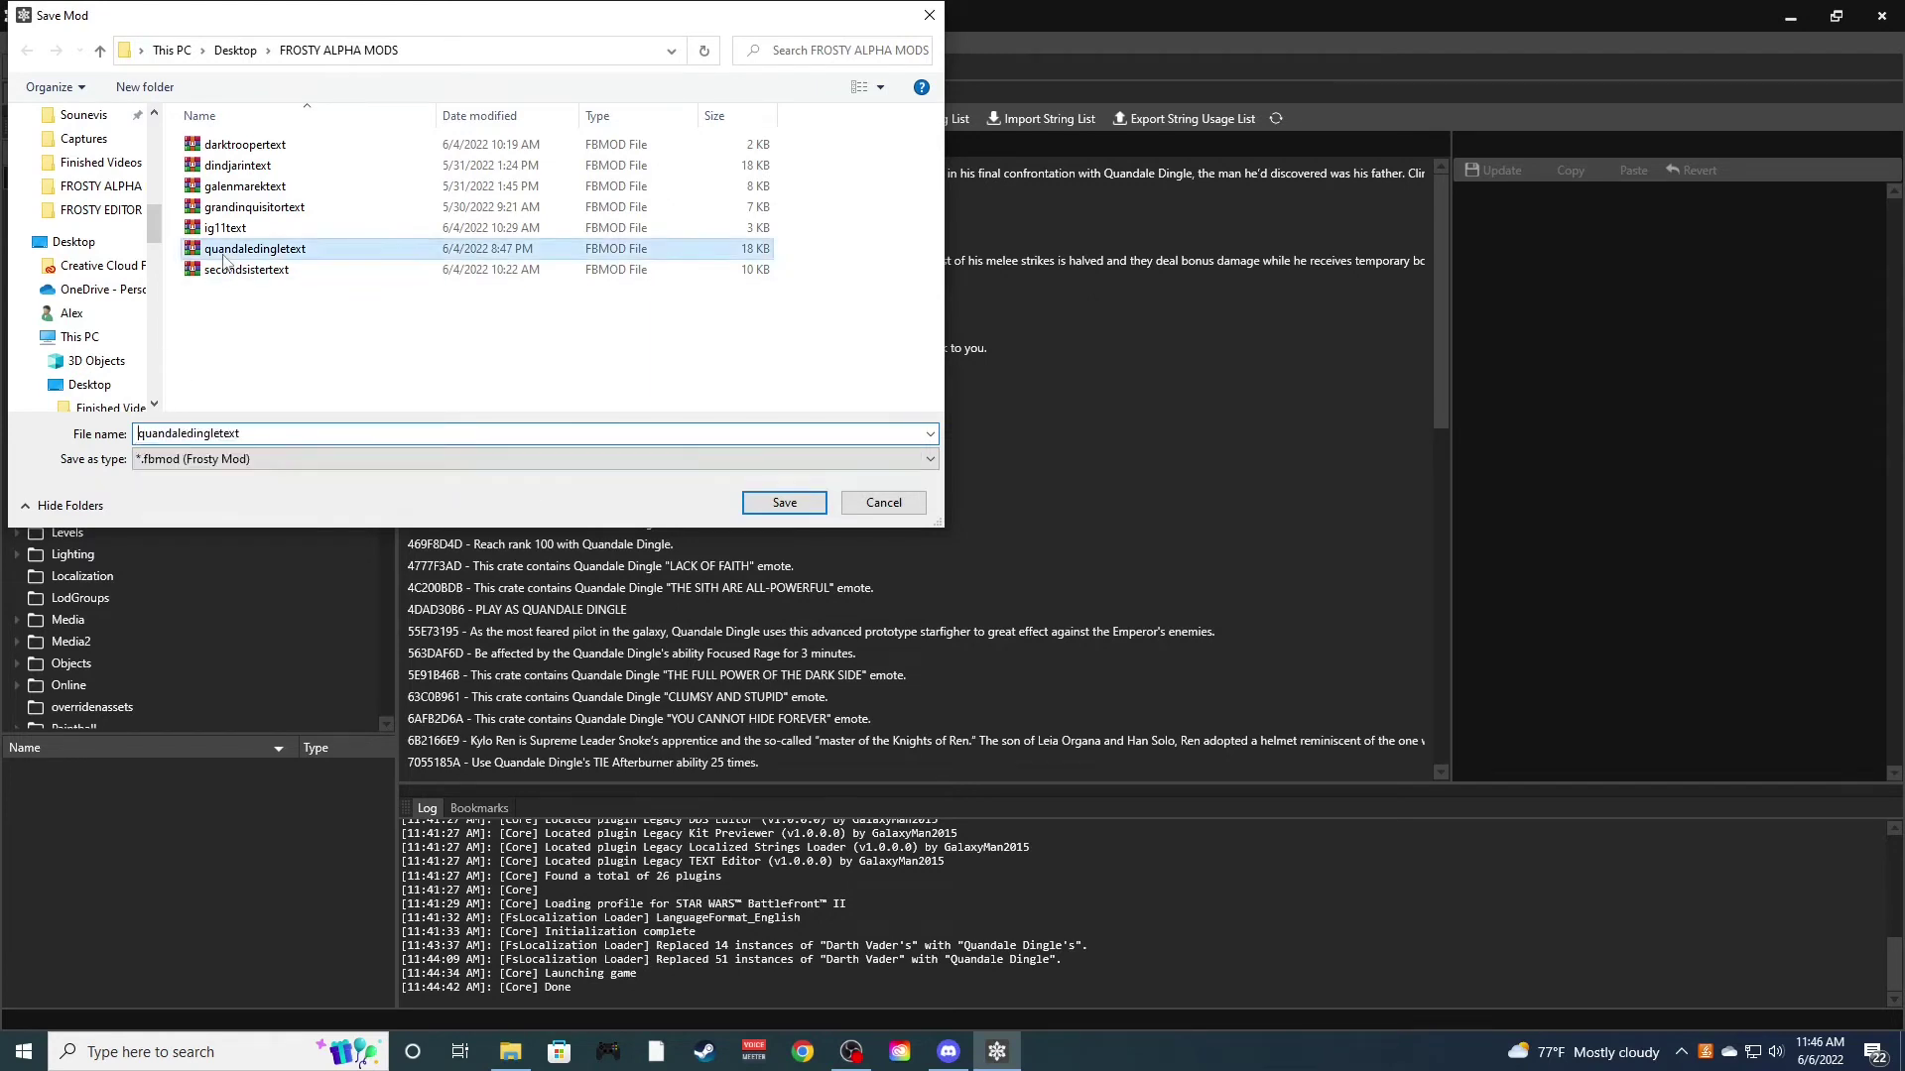
click(803, 506)
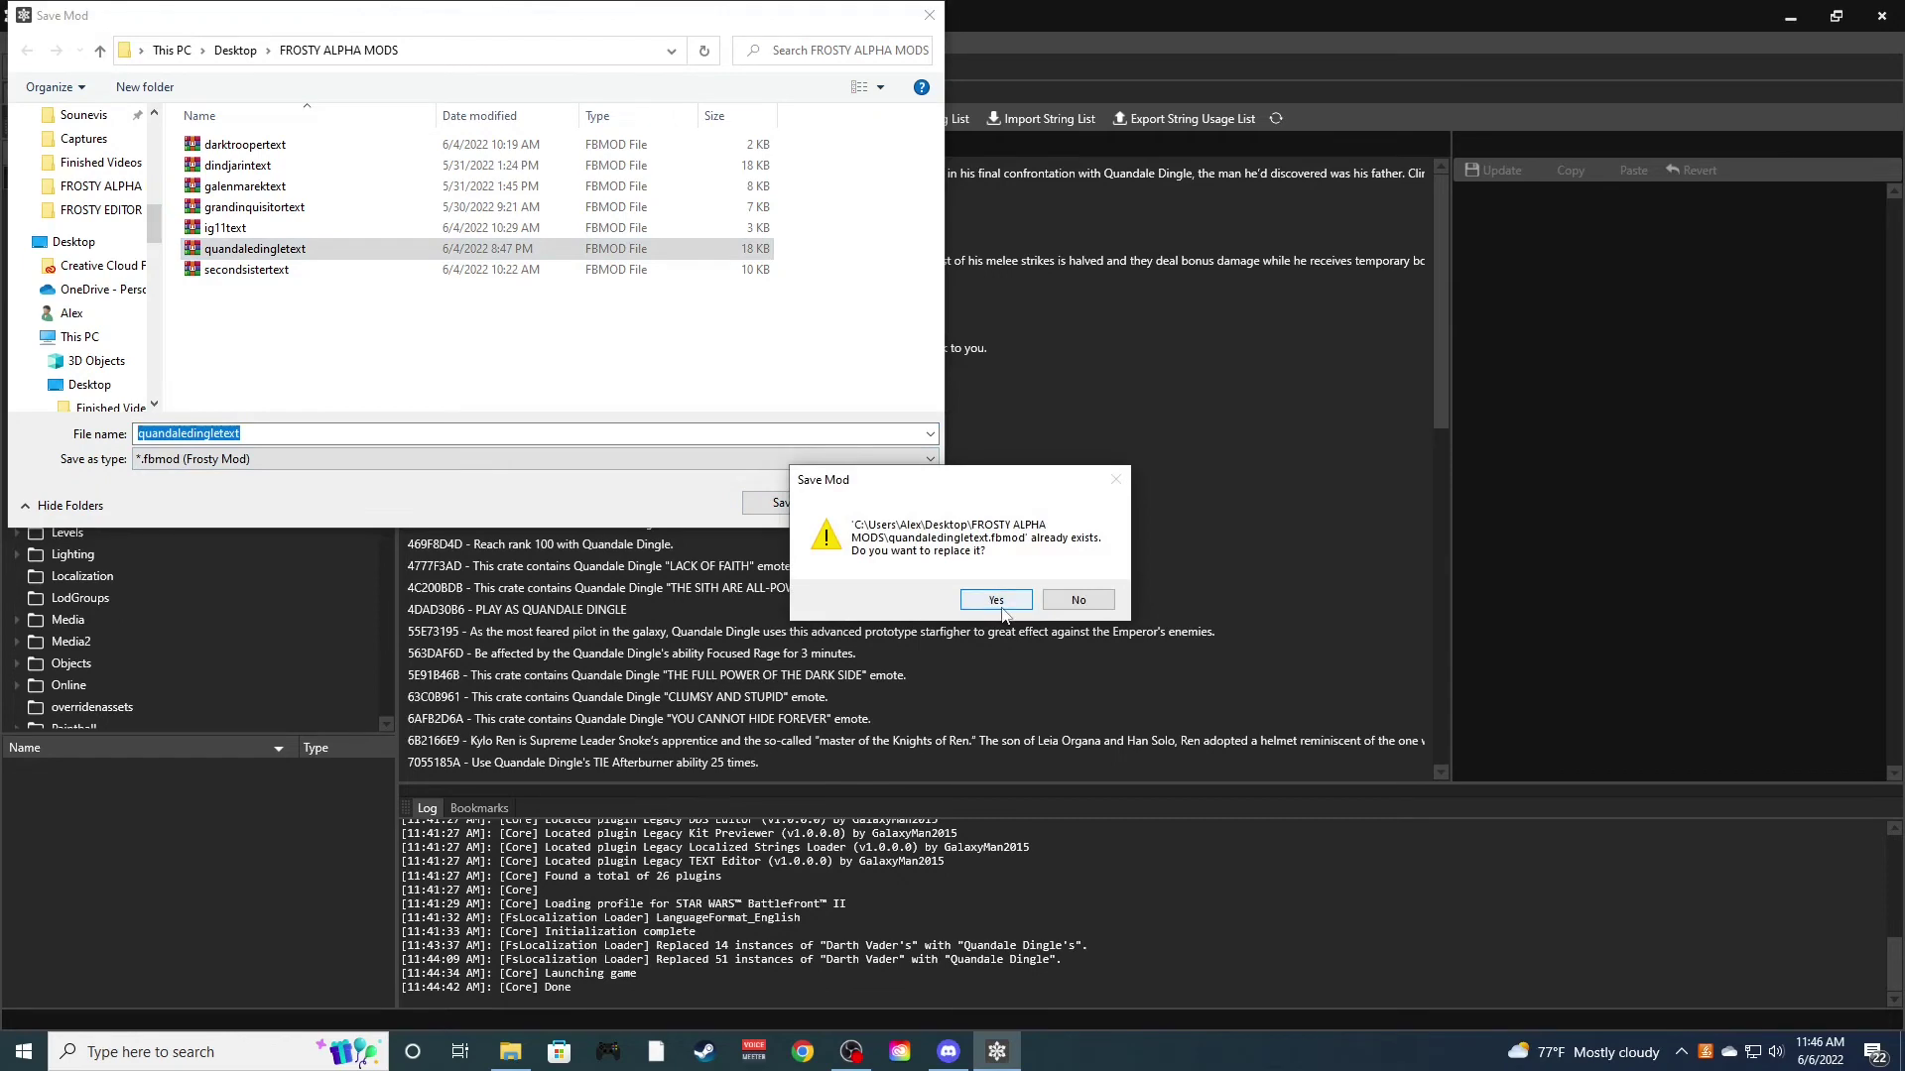
click(997, 604)
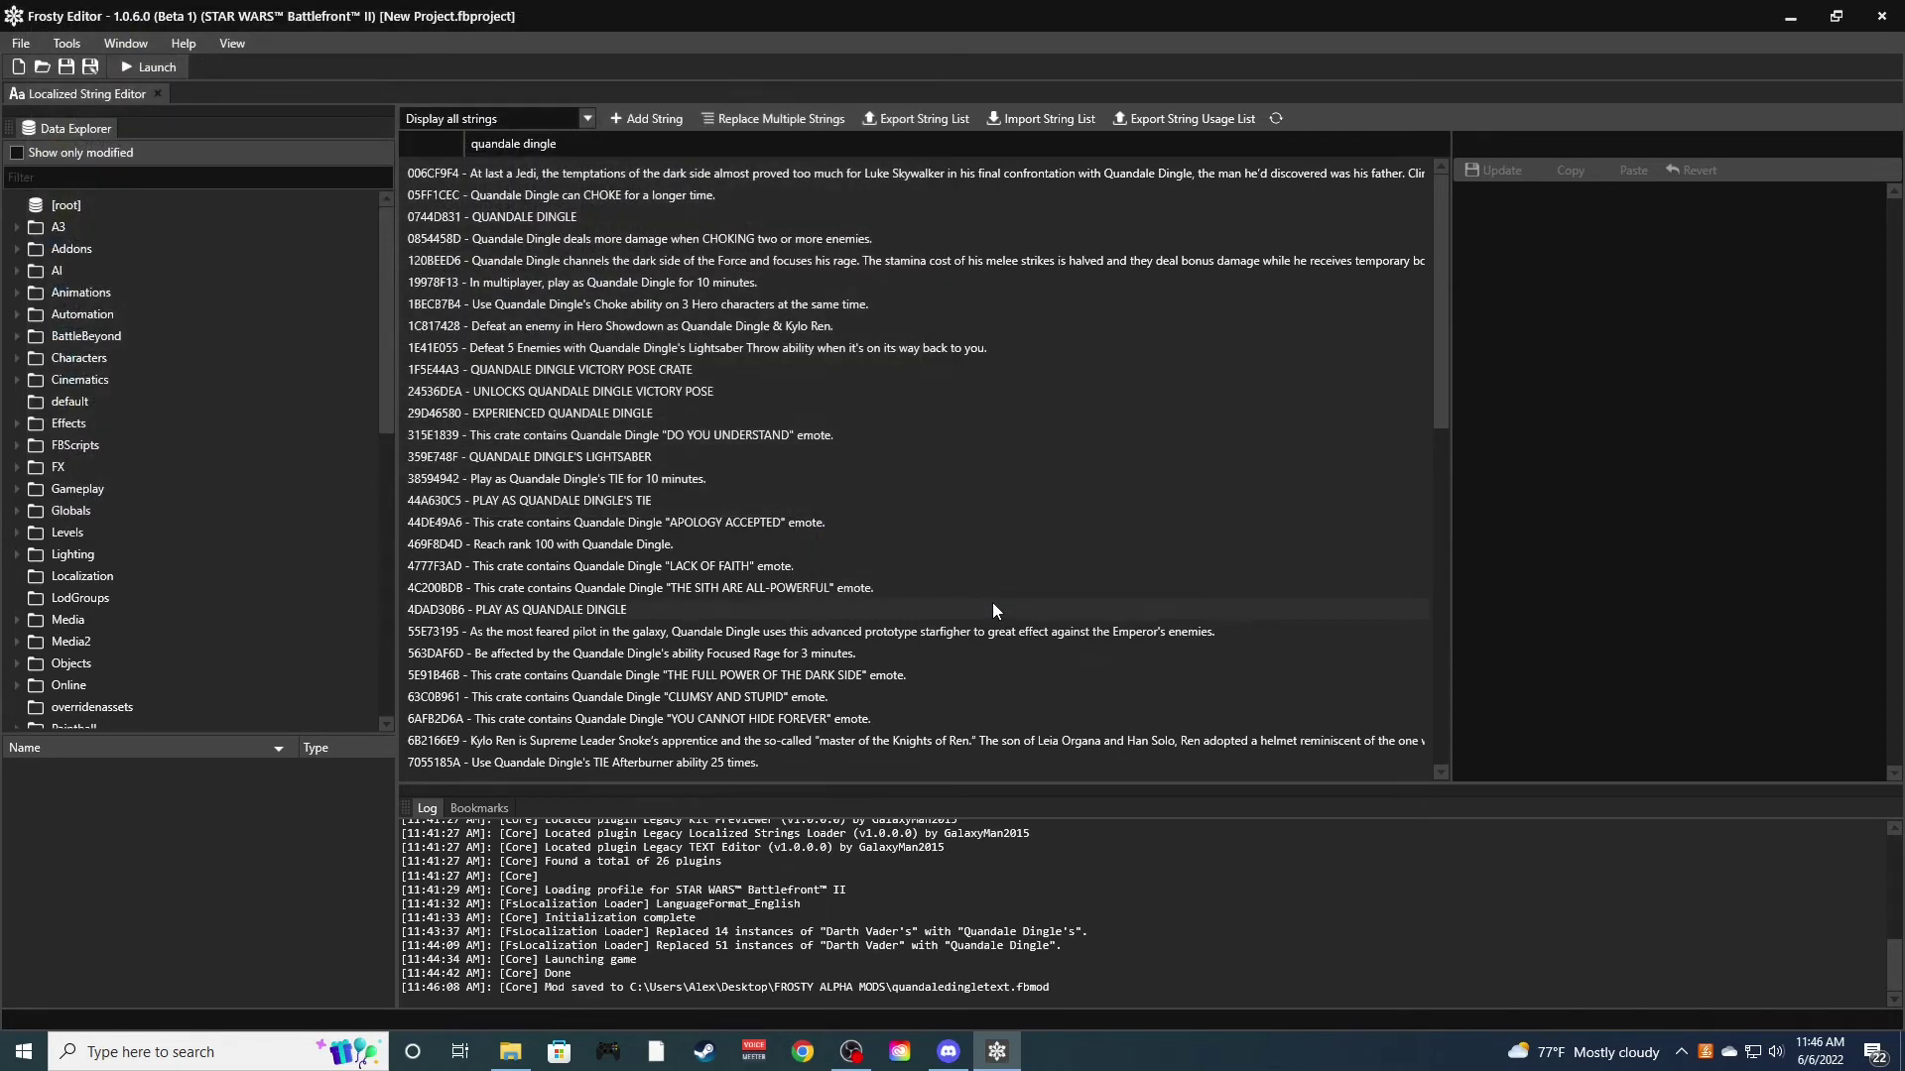
Close the editor, choosing to save project changes under the name 'vuv'
click(1882, 16)
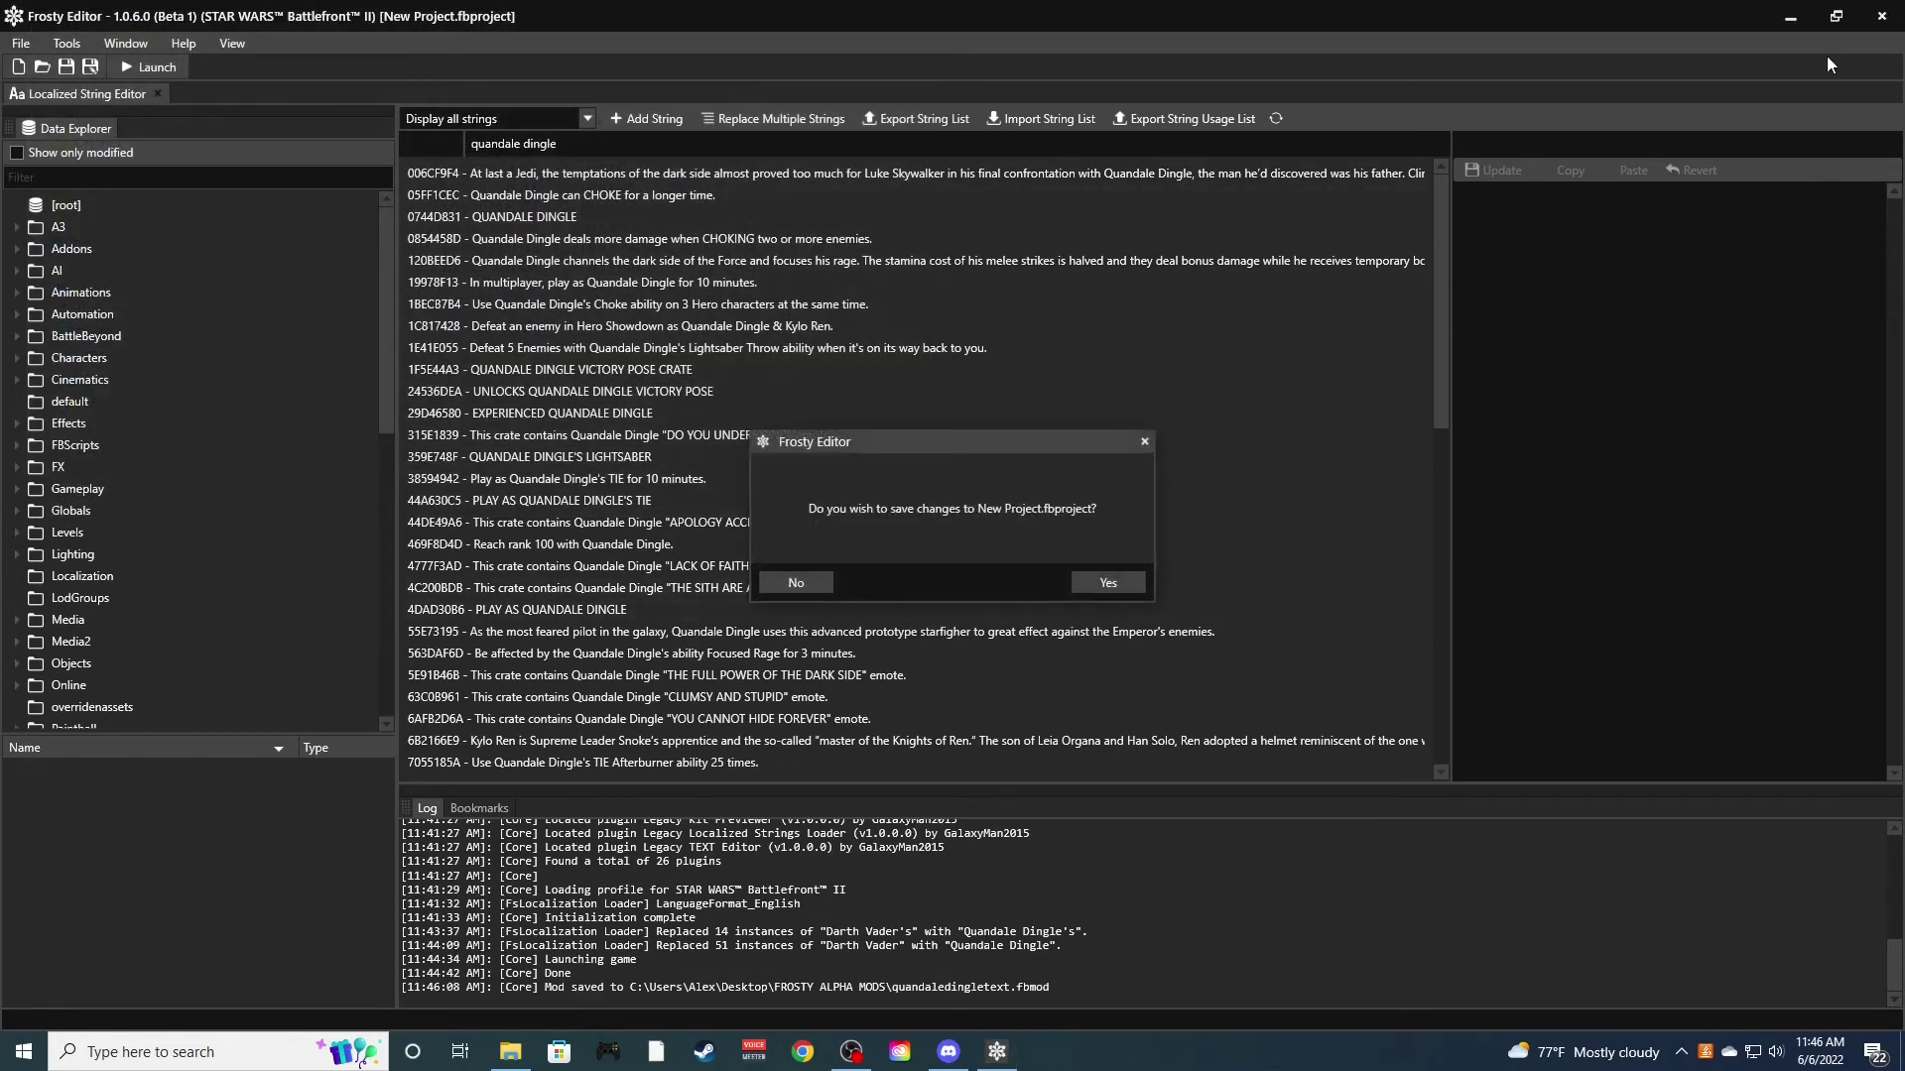
click(1107, 583)
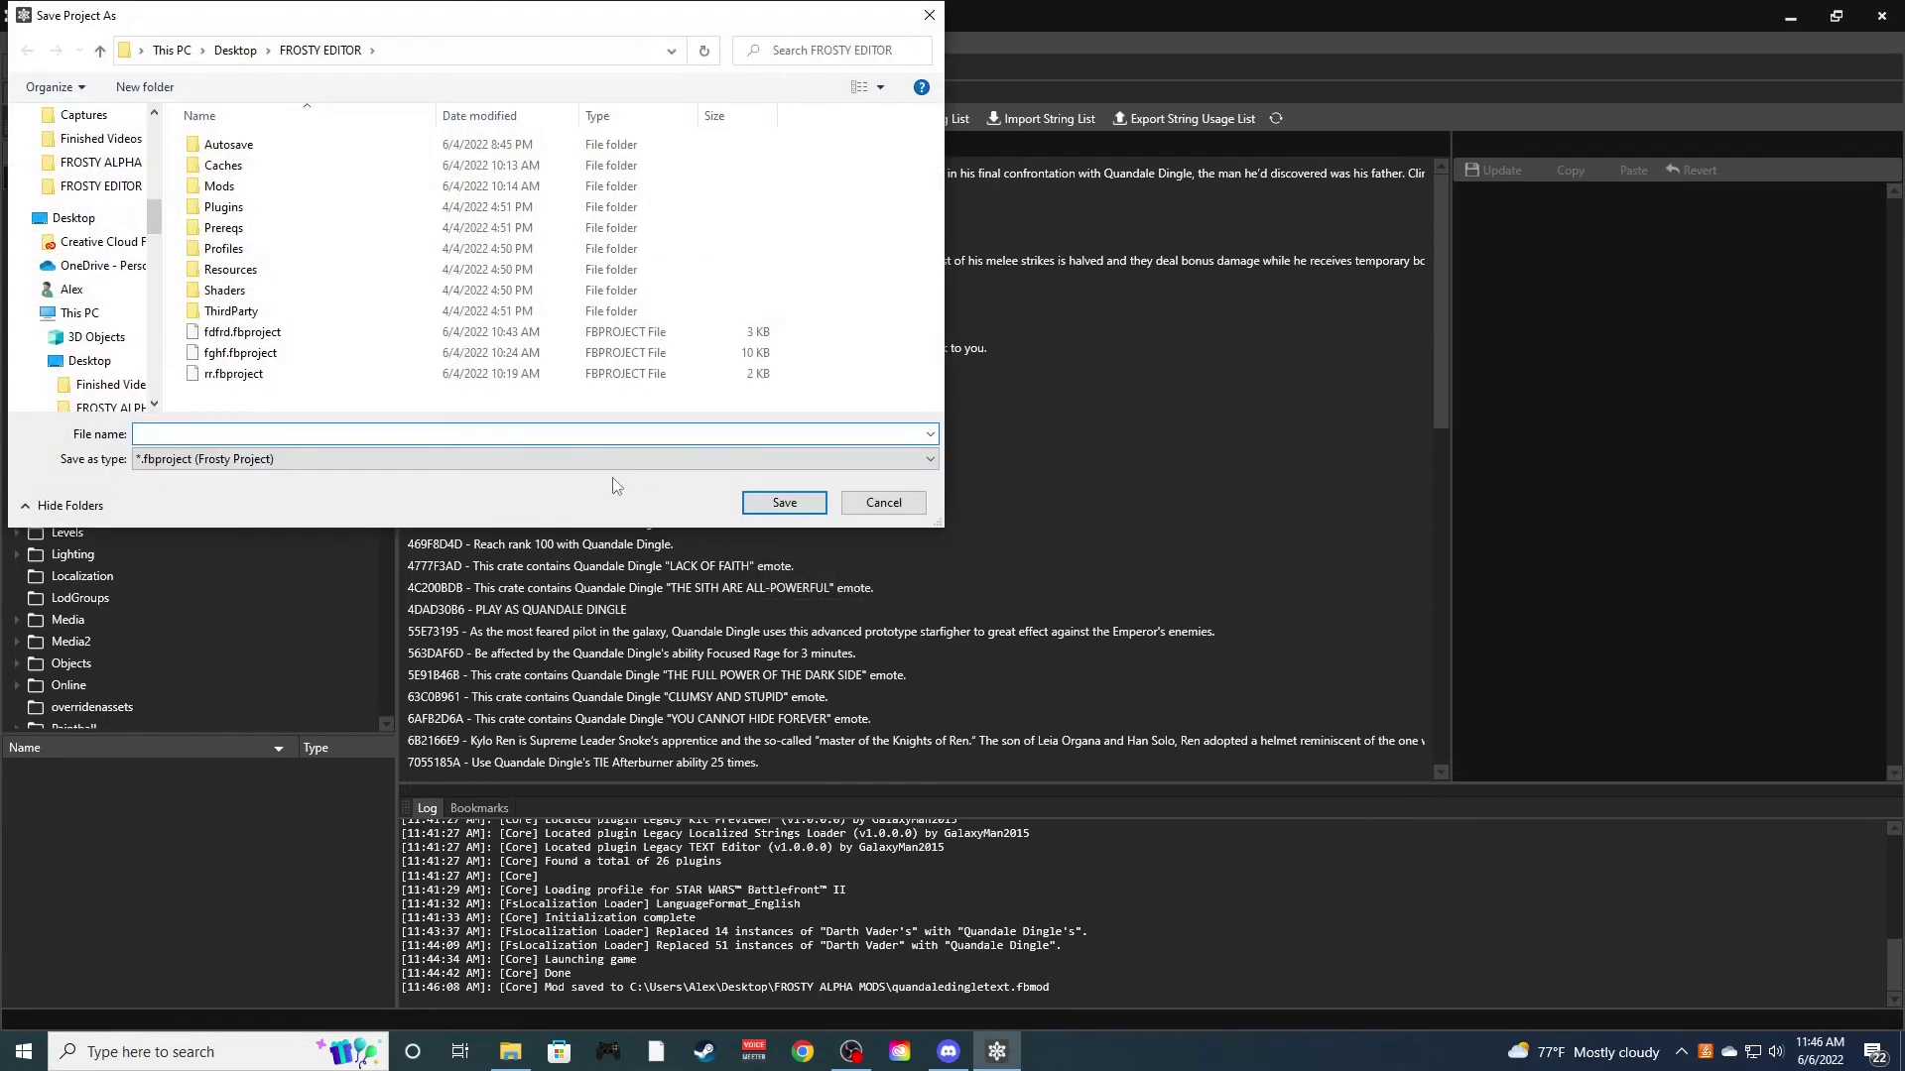
text(vuv)
Save the project file and run Frosty Mod Manager from the FROSTY ALPHA folder
click(785, 503)
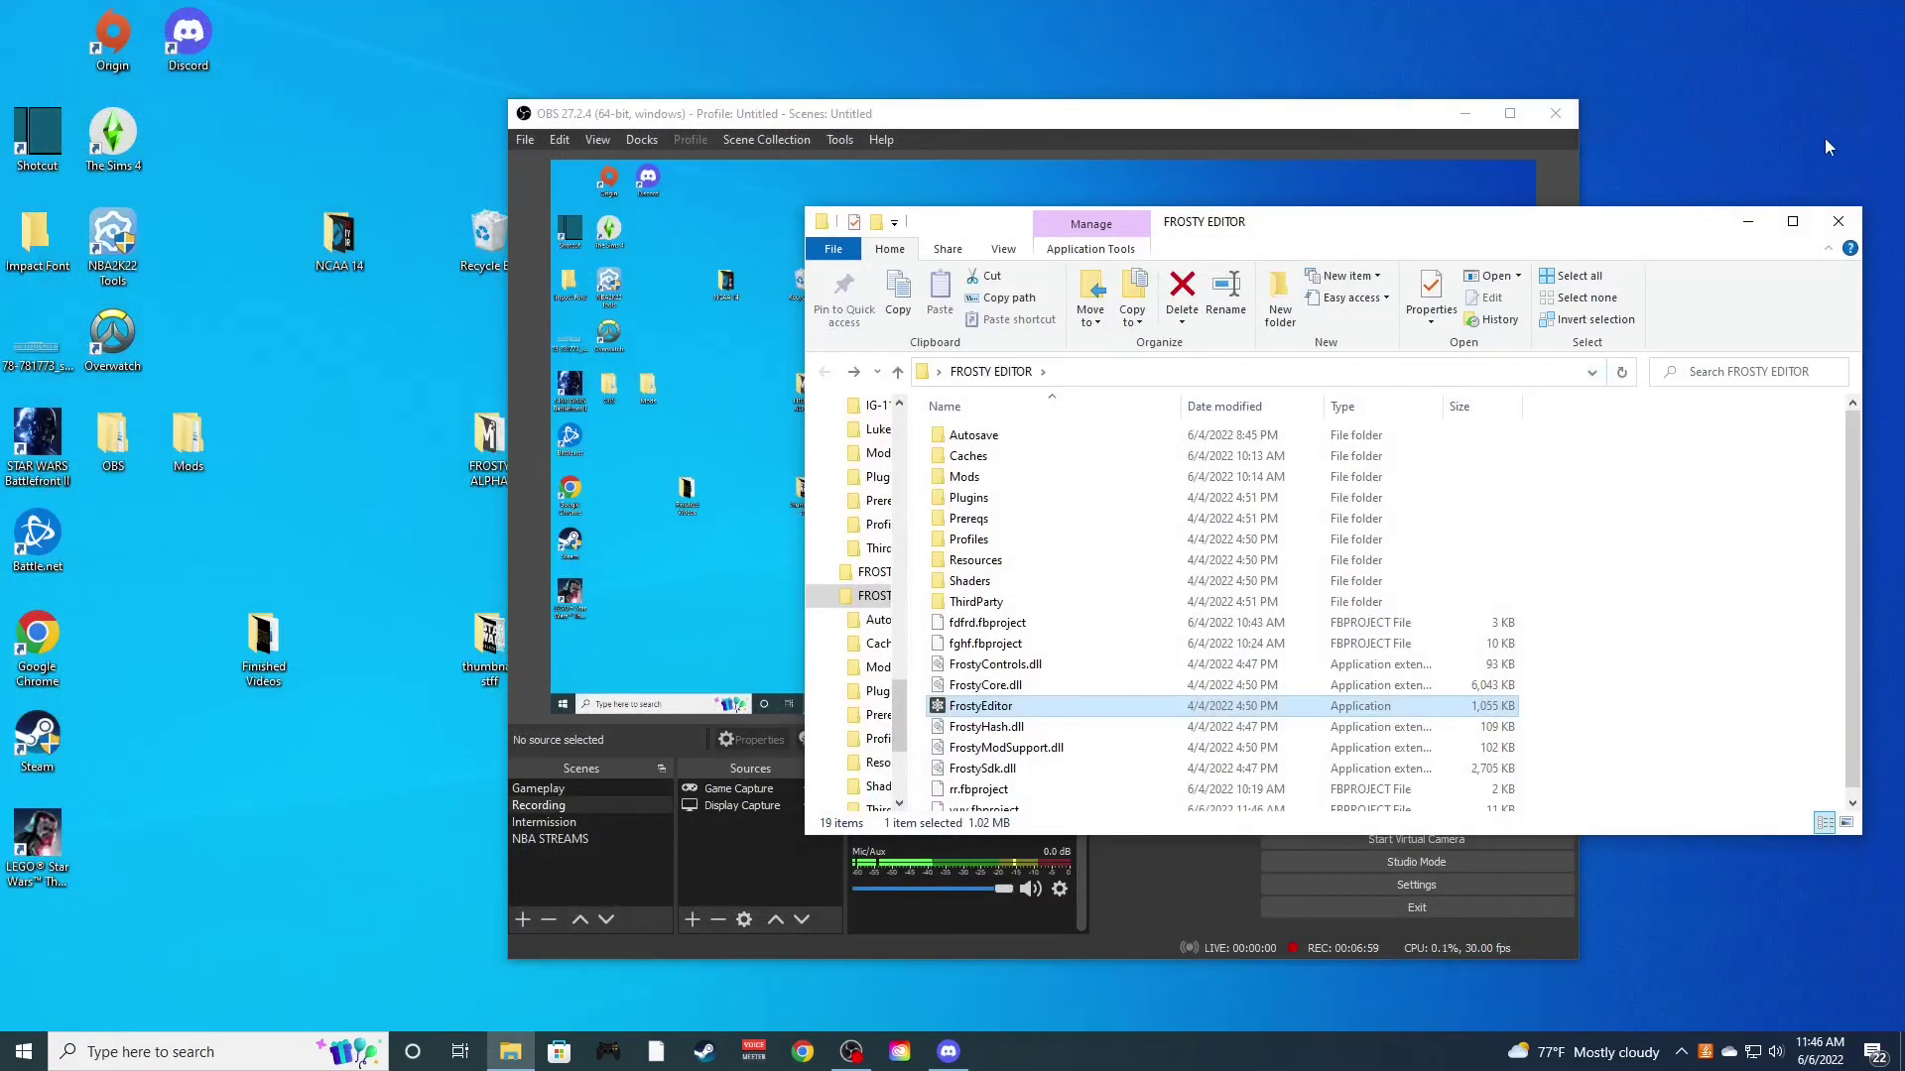
click(1837, 223)
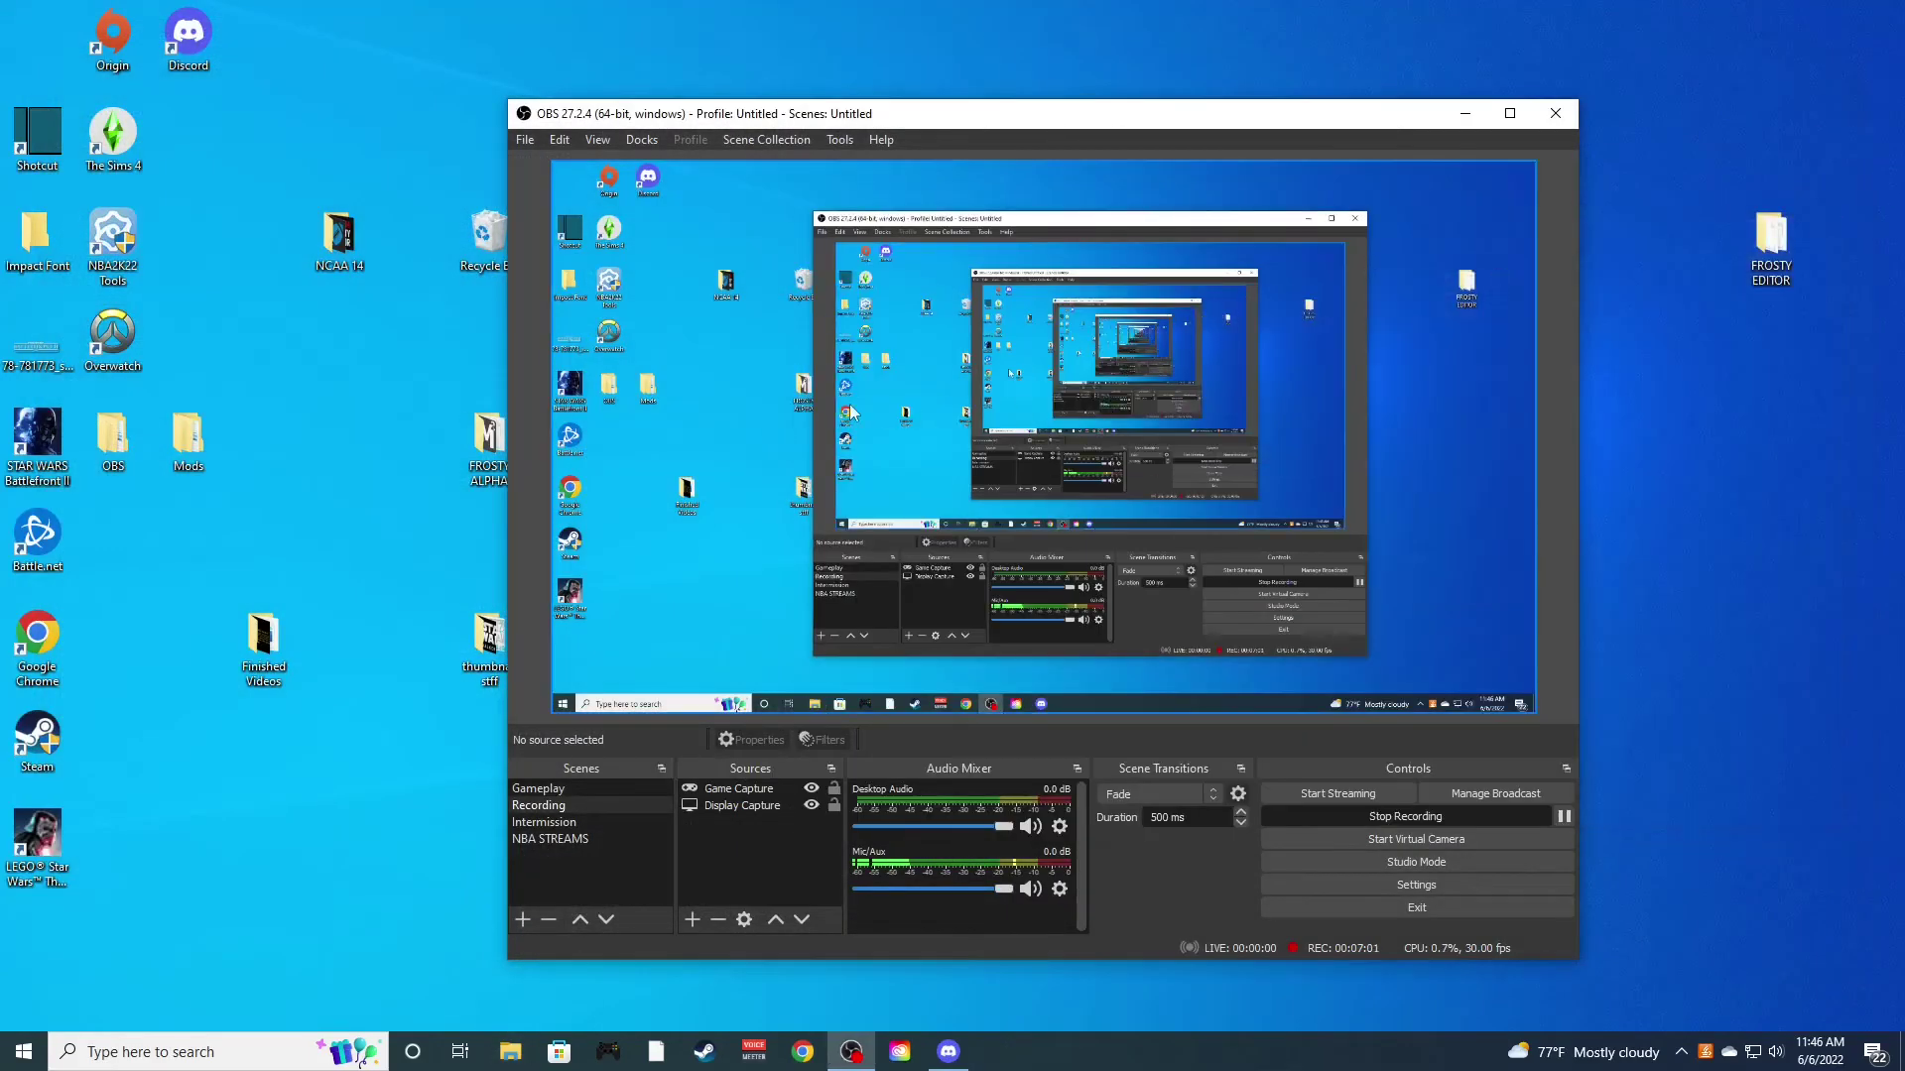
double_click(476, 449)
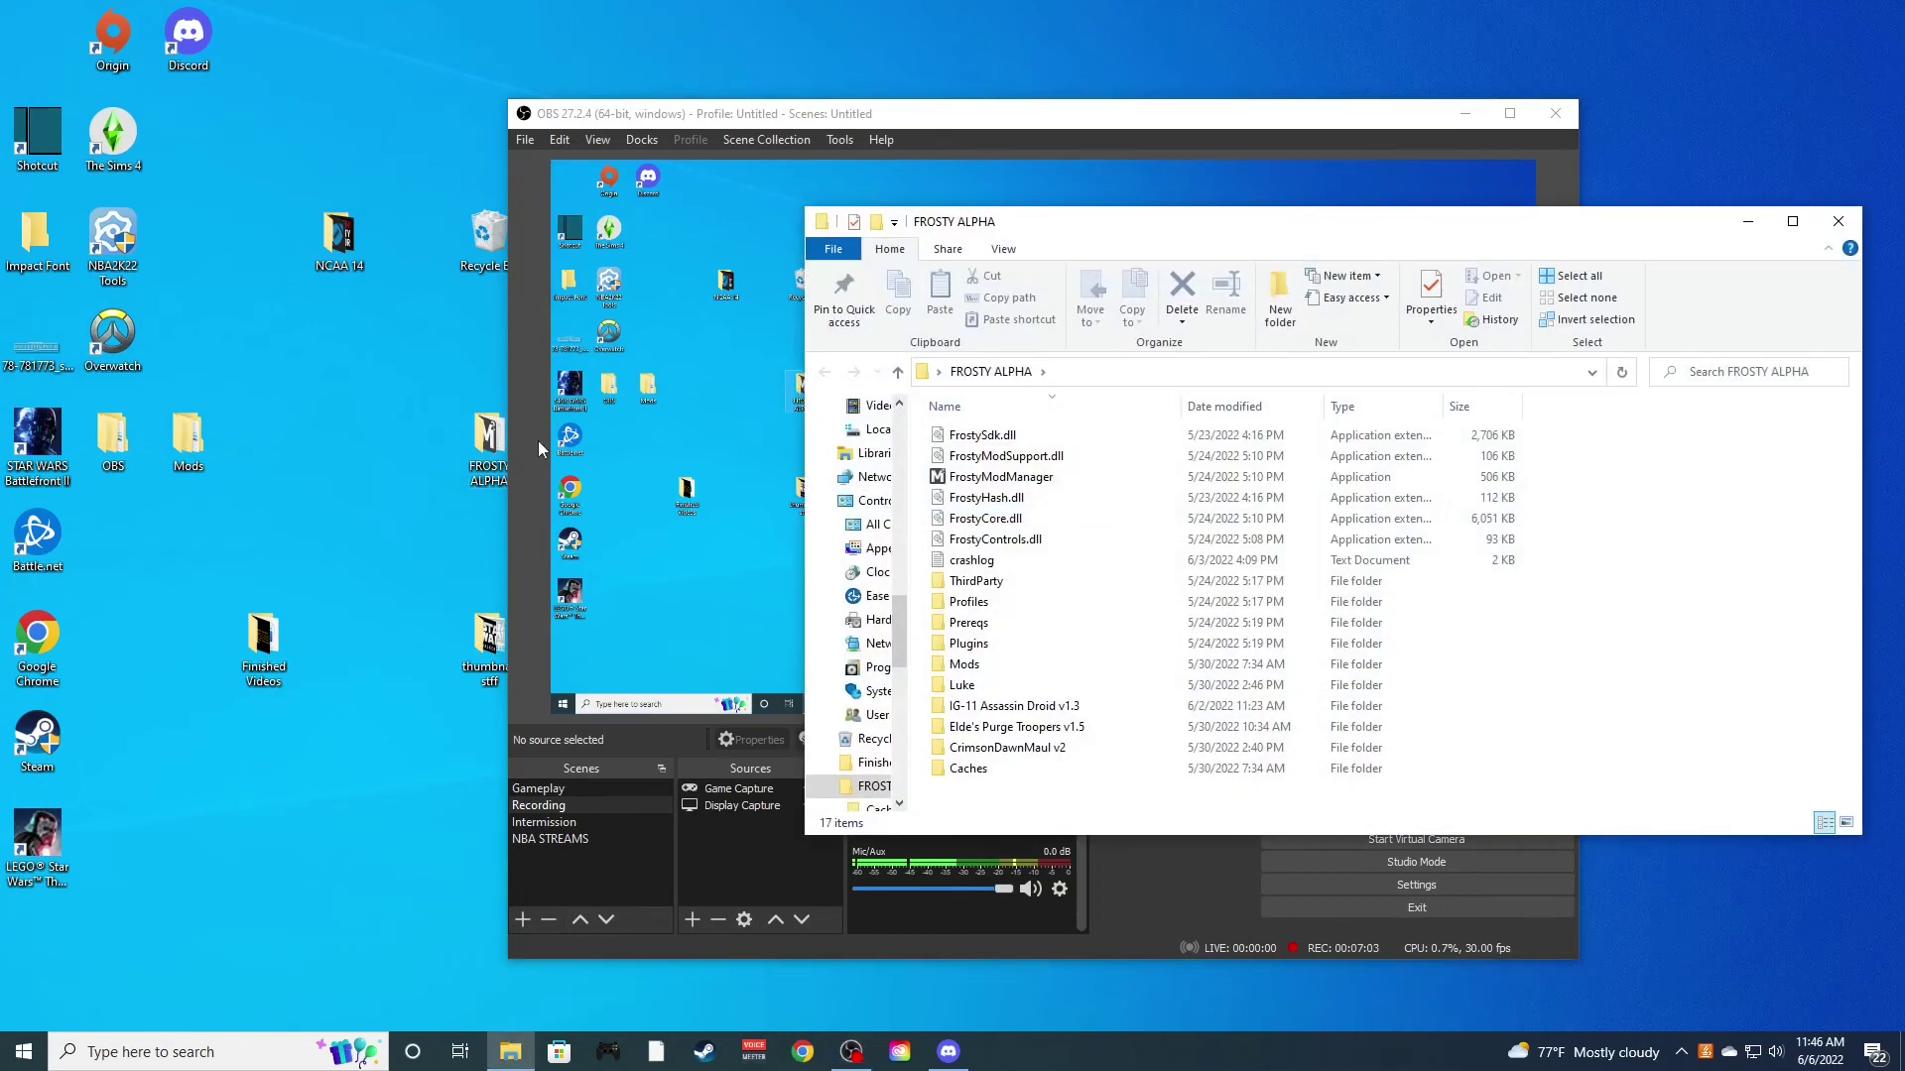
double_click(959, 479)
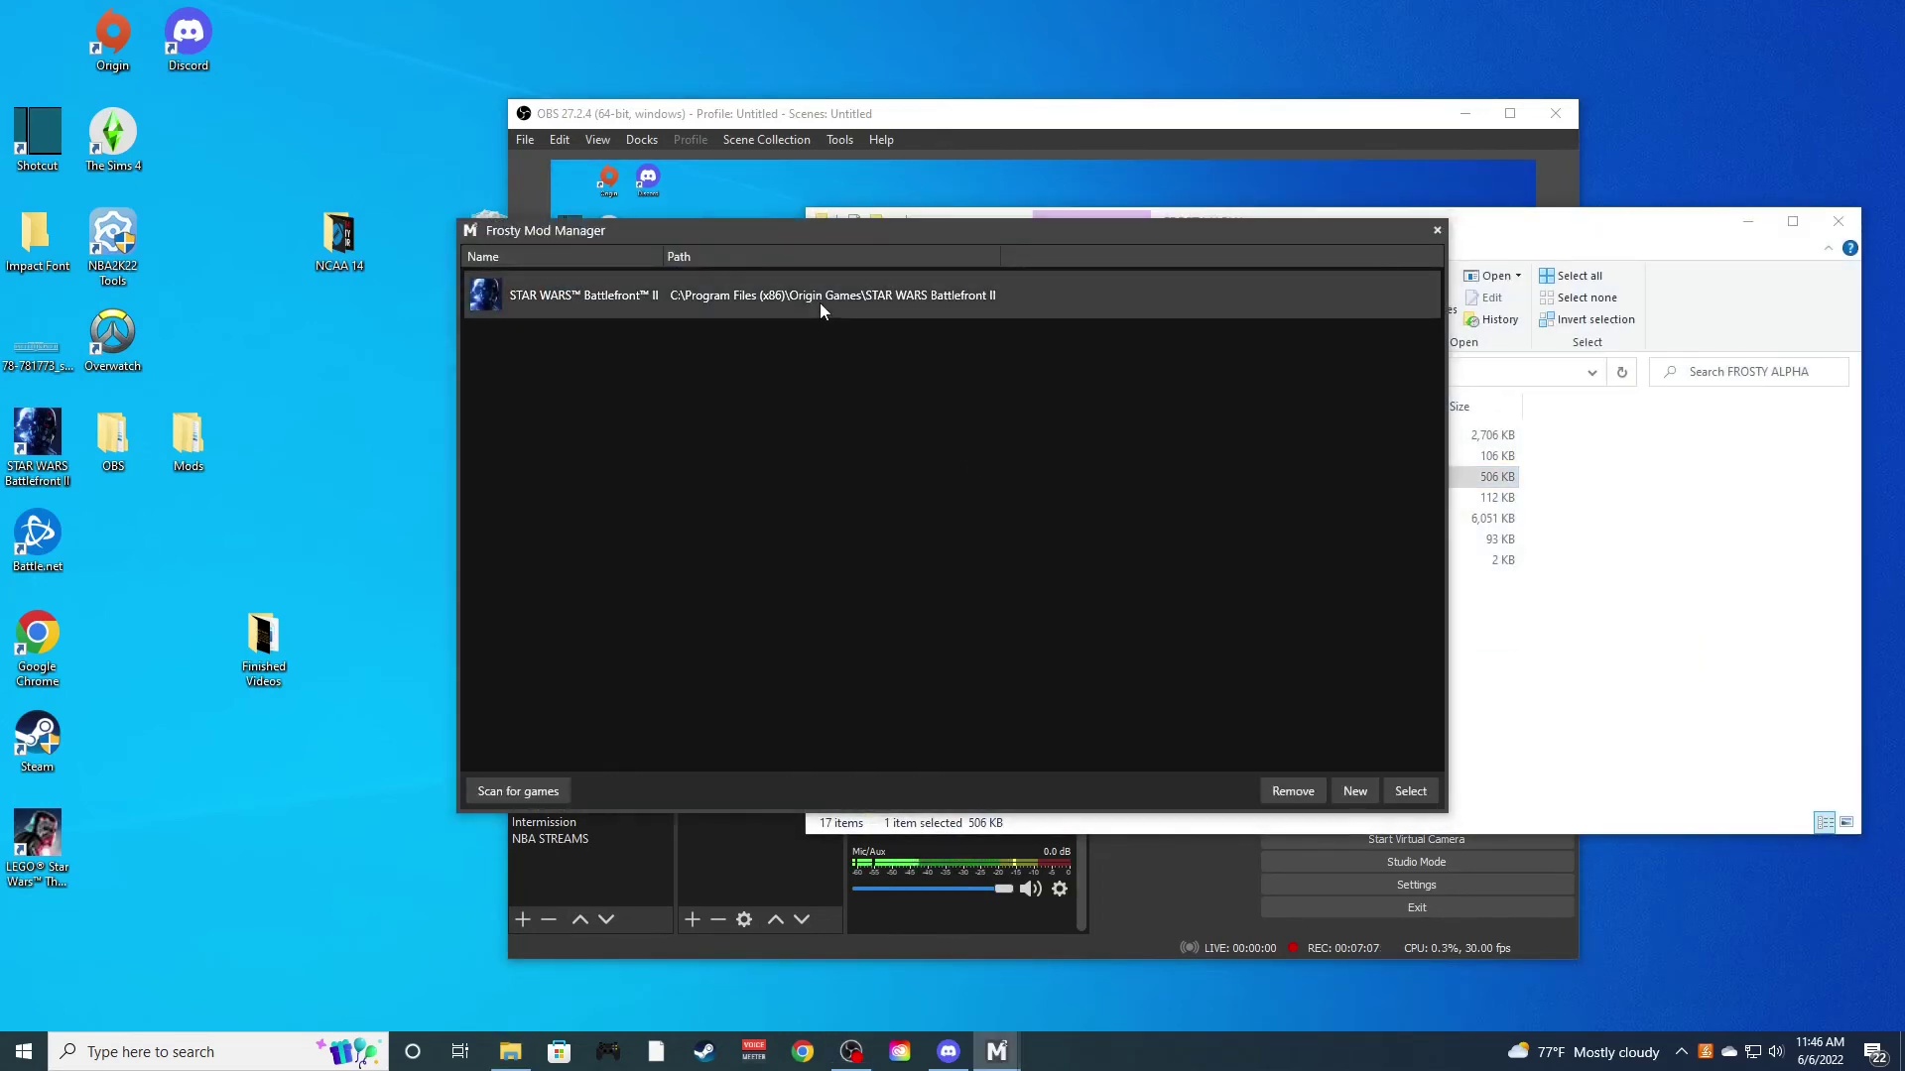
Load Star Wars Battlefront II and remove Wide Vader from the applied mods
double_click(819, 298)
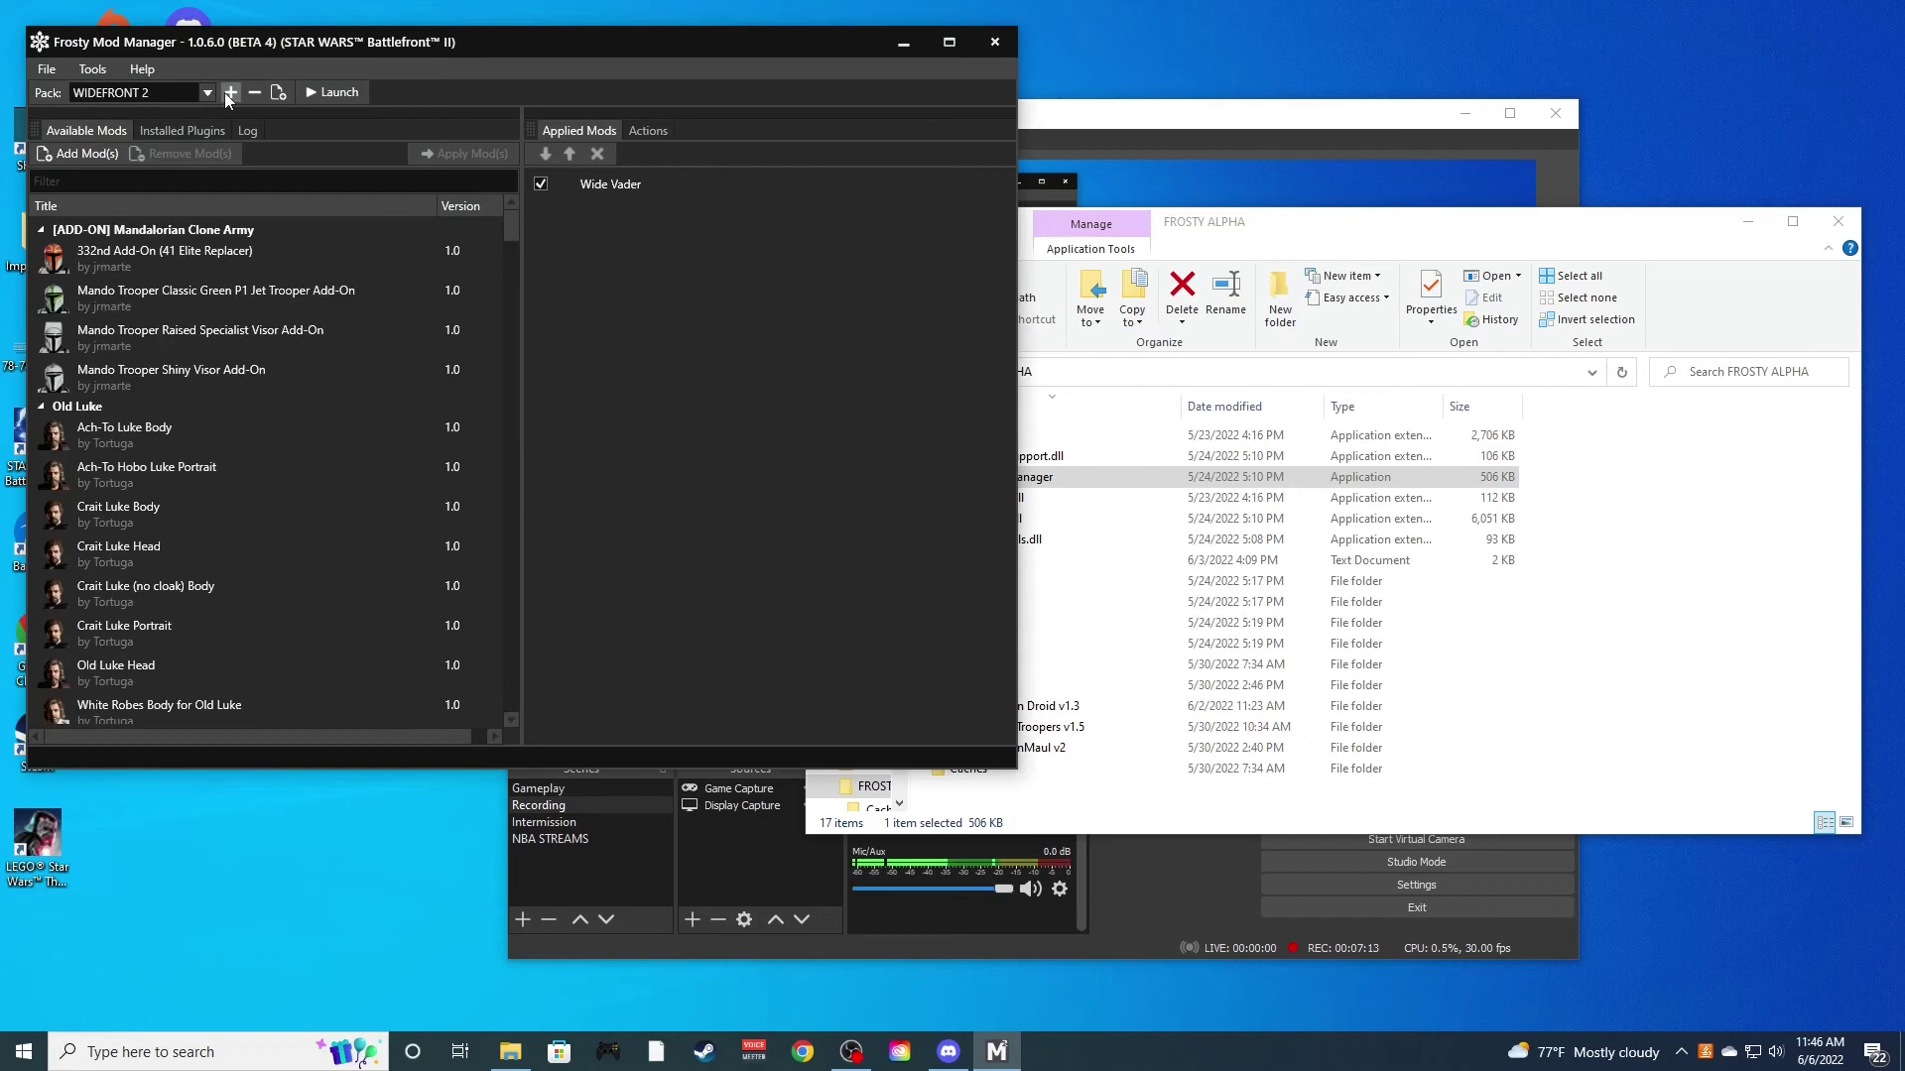
click(661, 188)
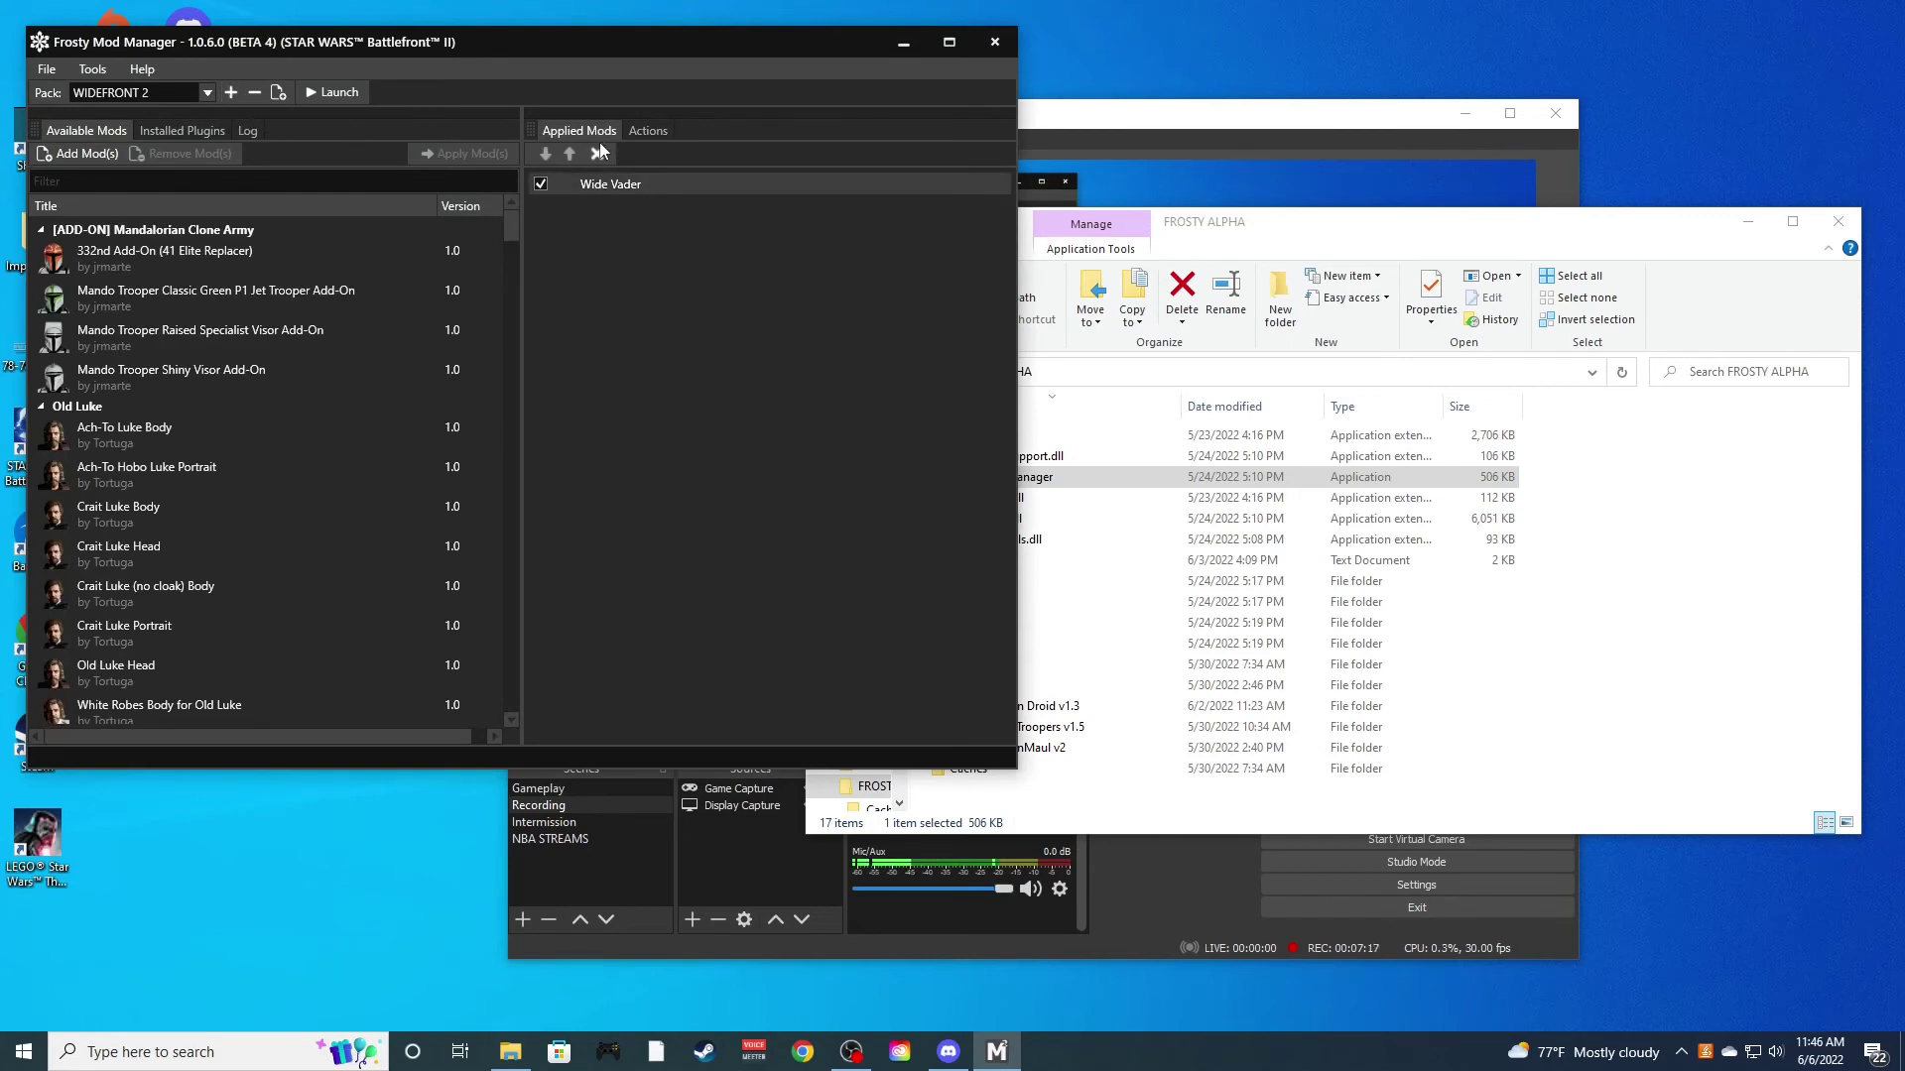
click(598, 154)
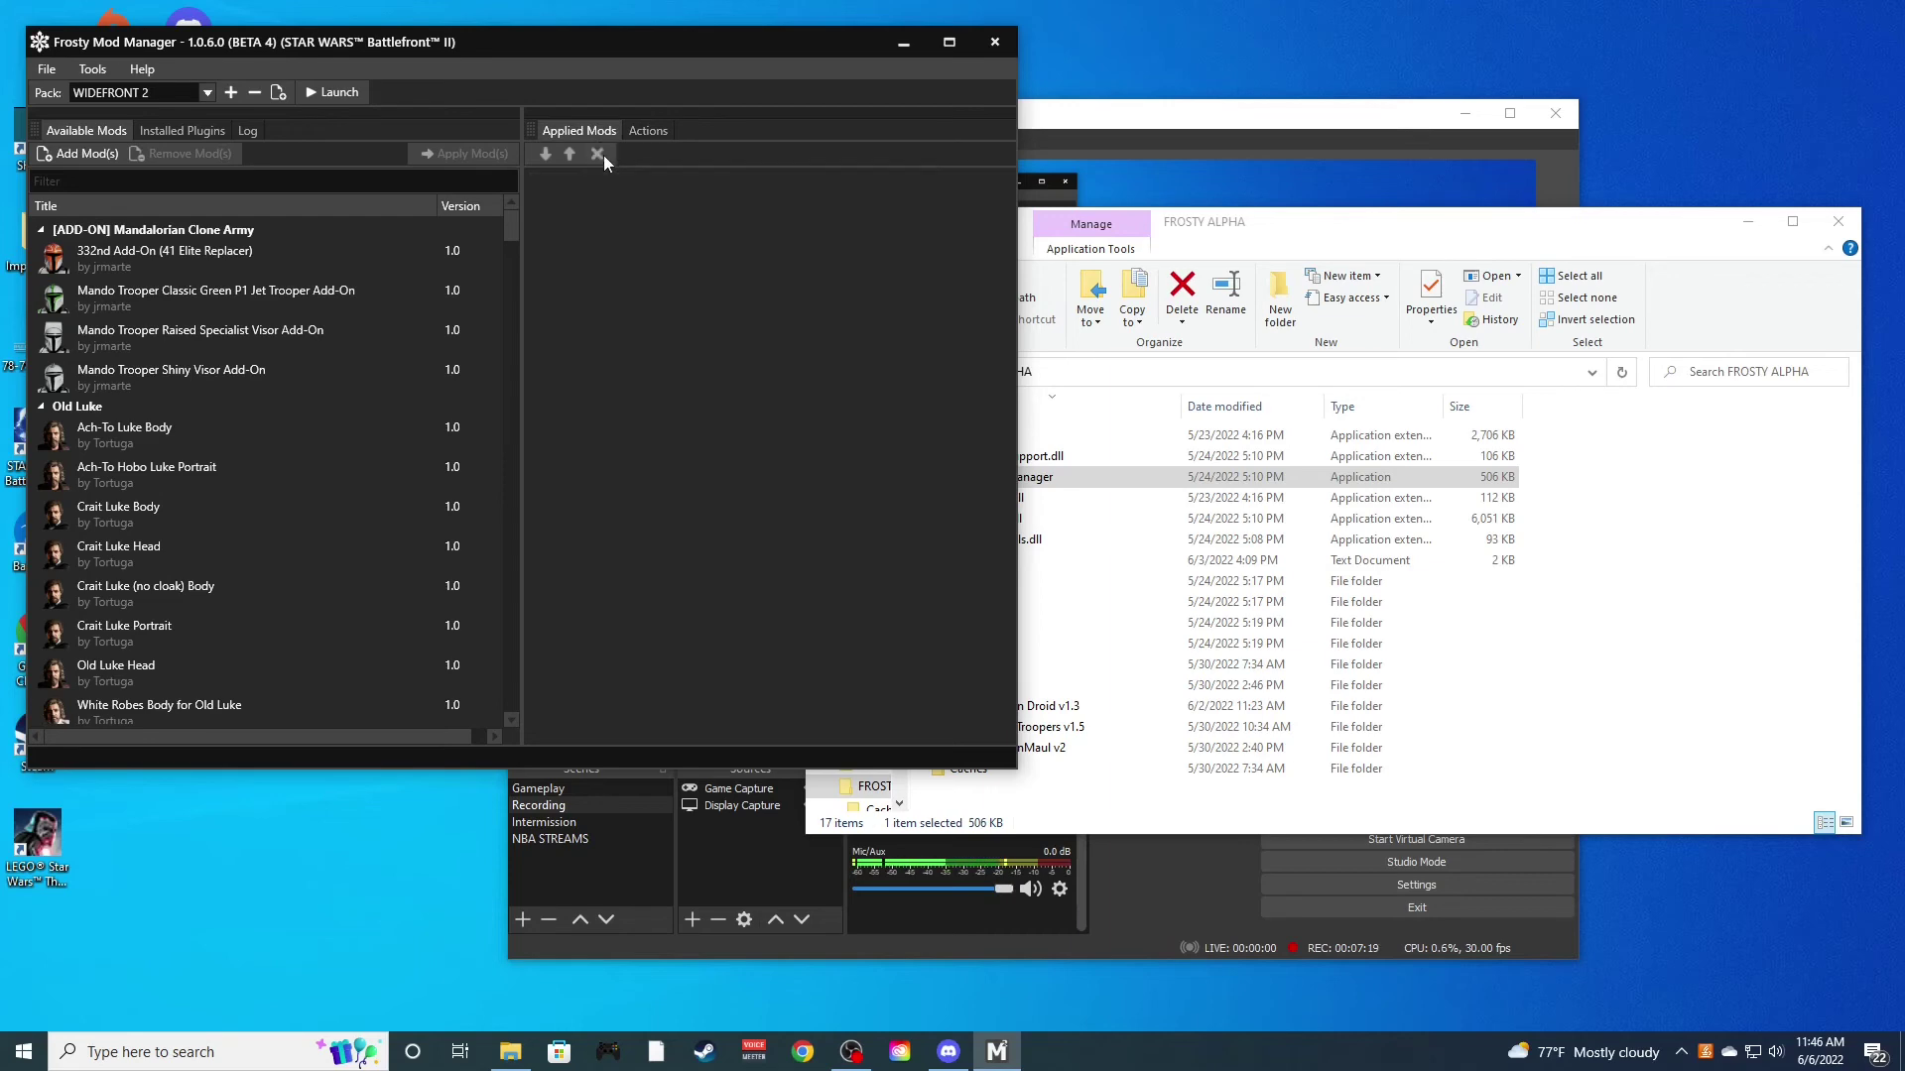
Import quandaledingletext from Desktop > FROSTY ALPHA MODS into the available mods
click(80, 154)
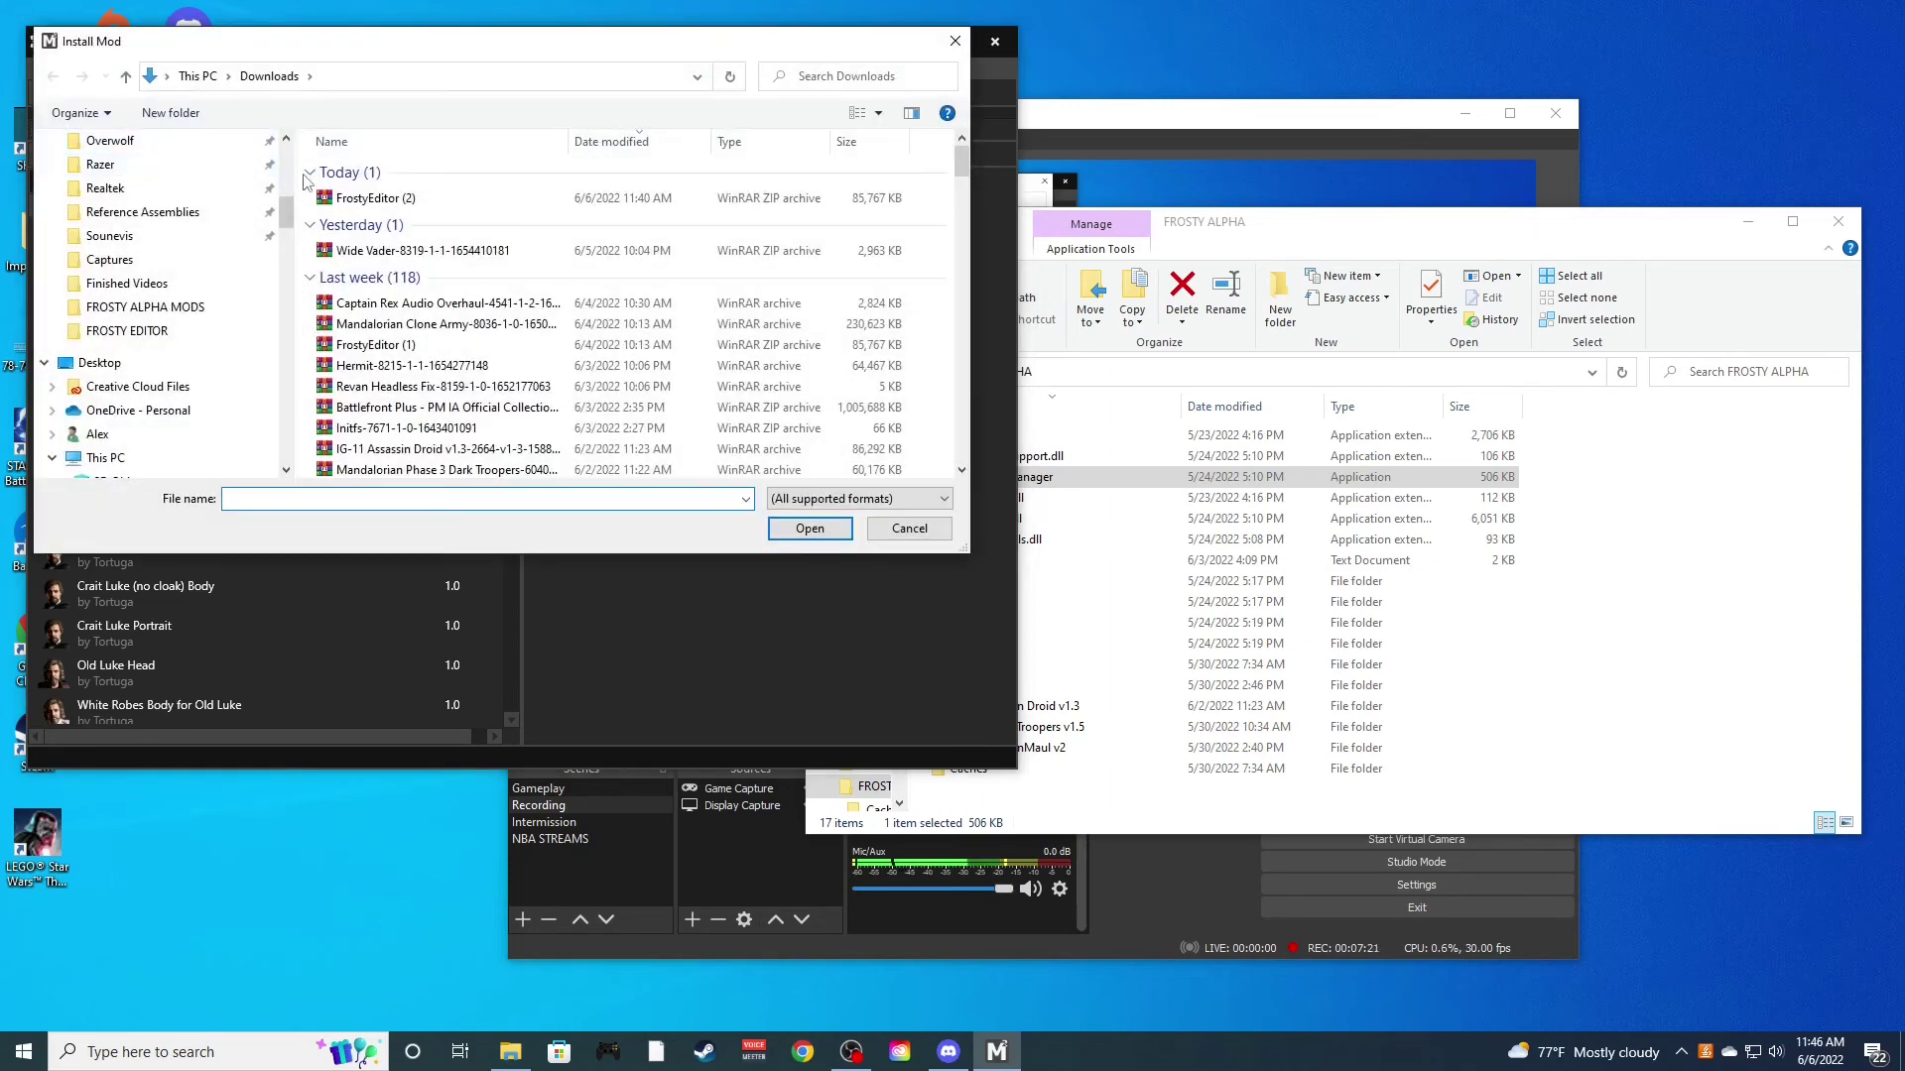
scroll(169, 298, up, 5)
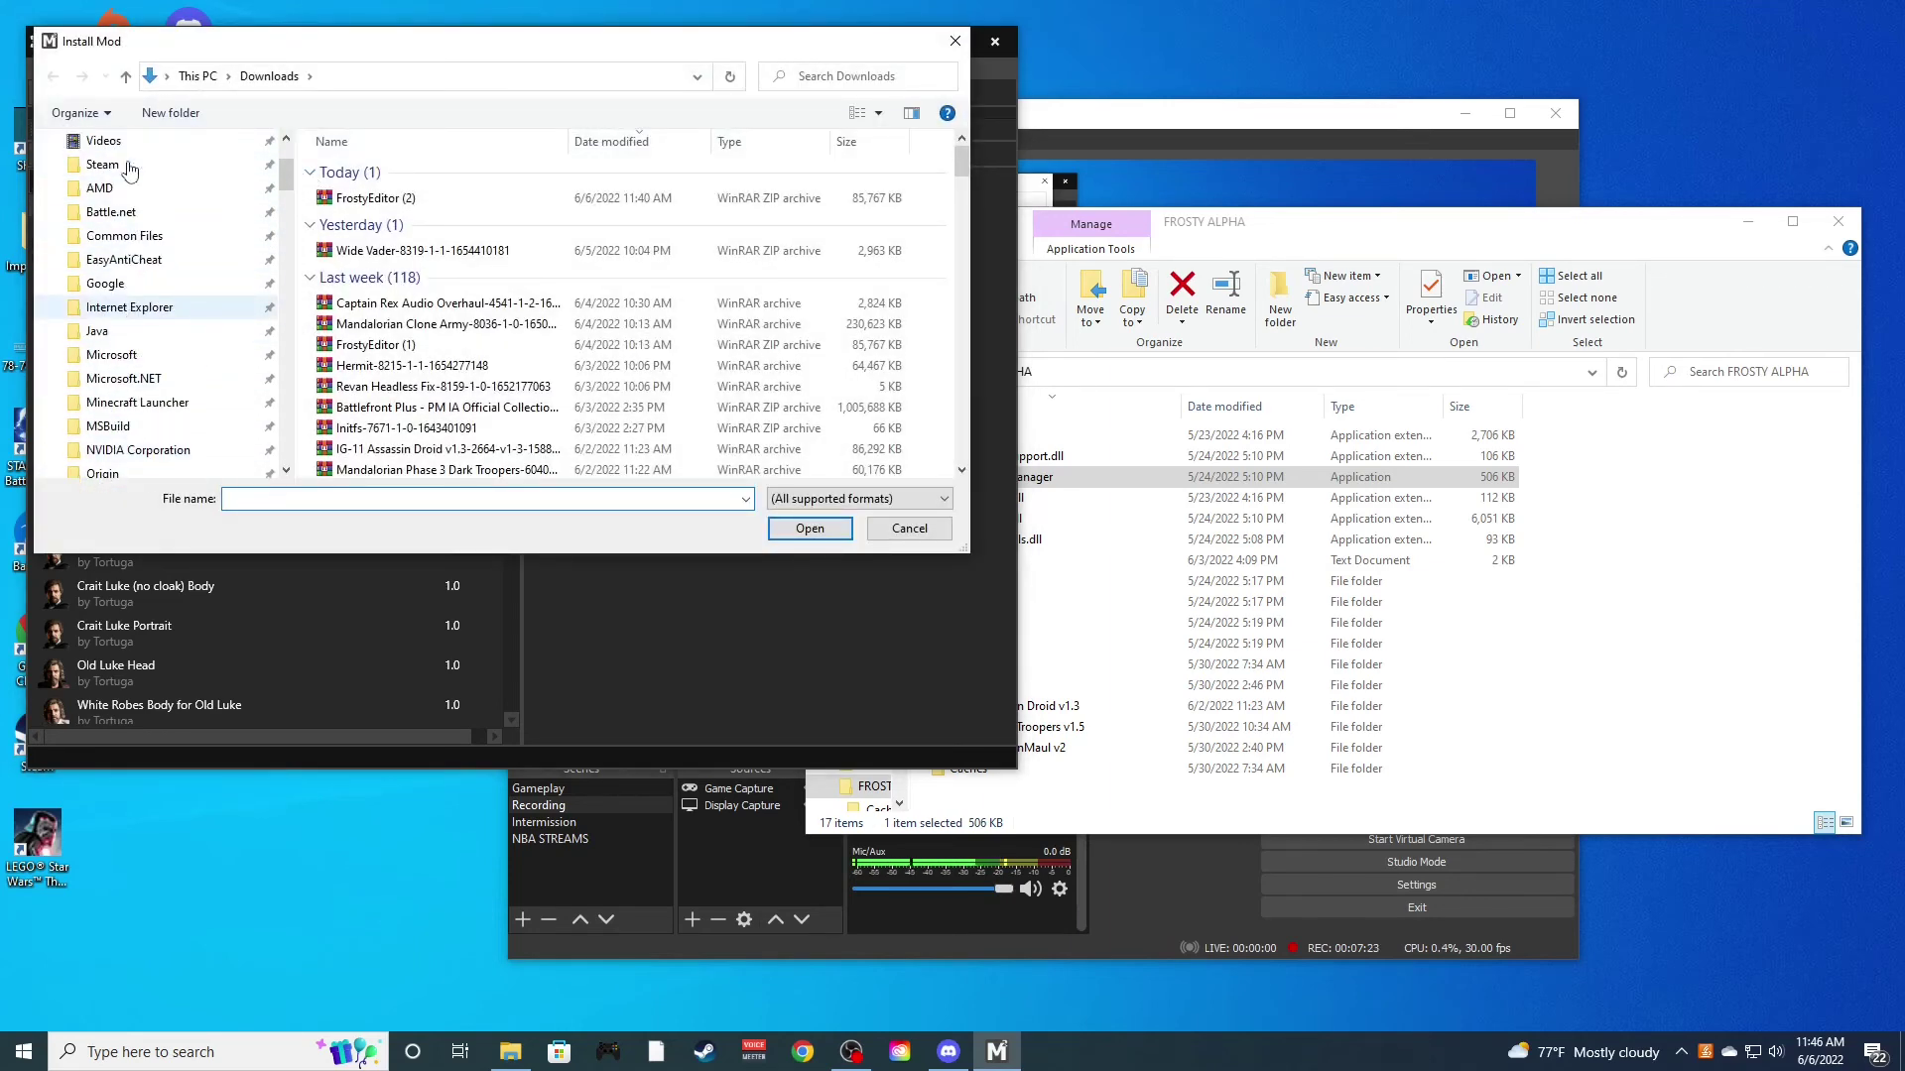
click(203, 80)
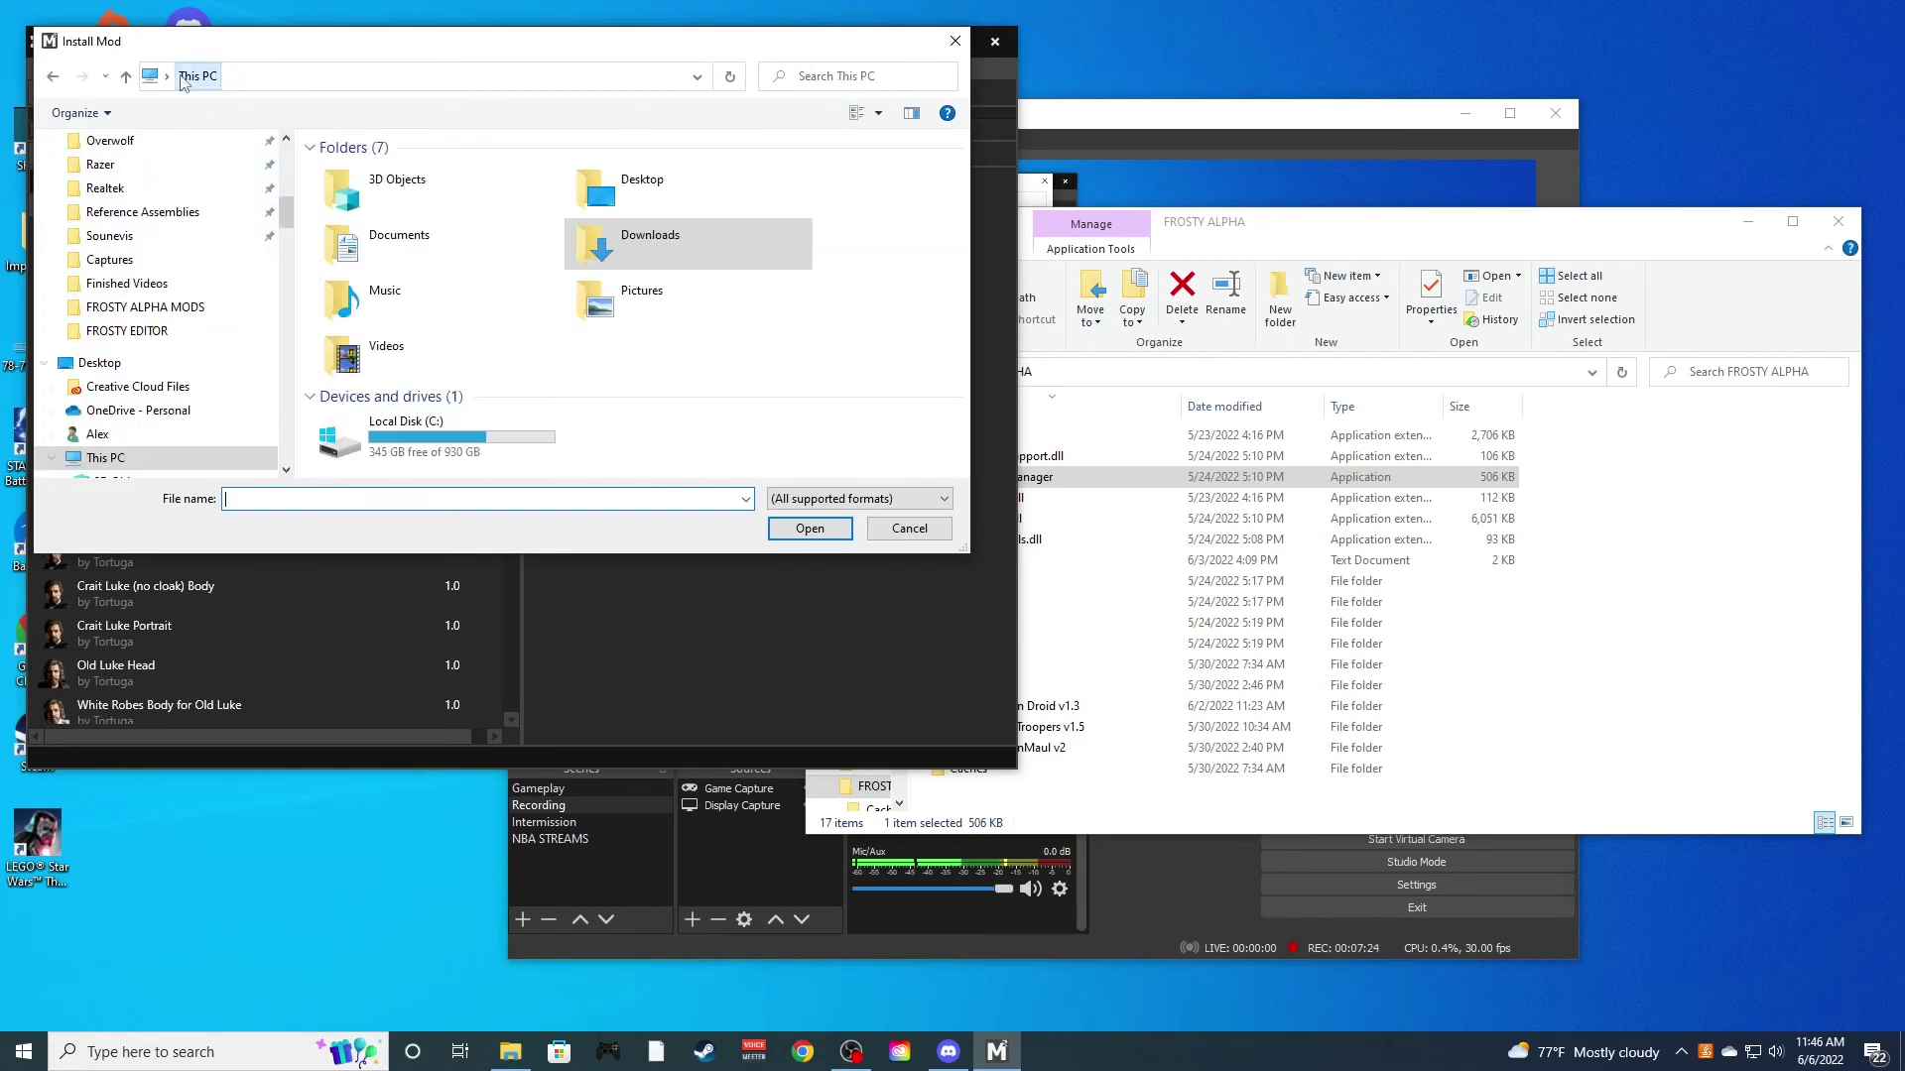
double_click(630, 210)
double_click(516, 211)
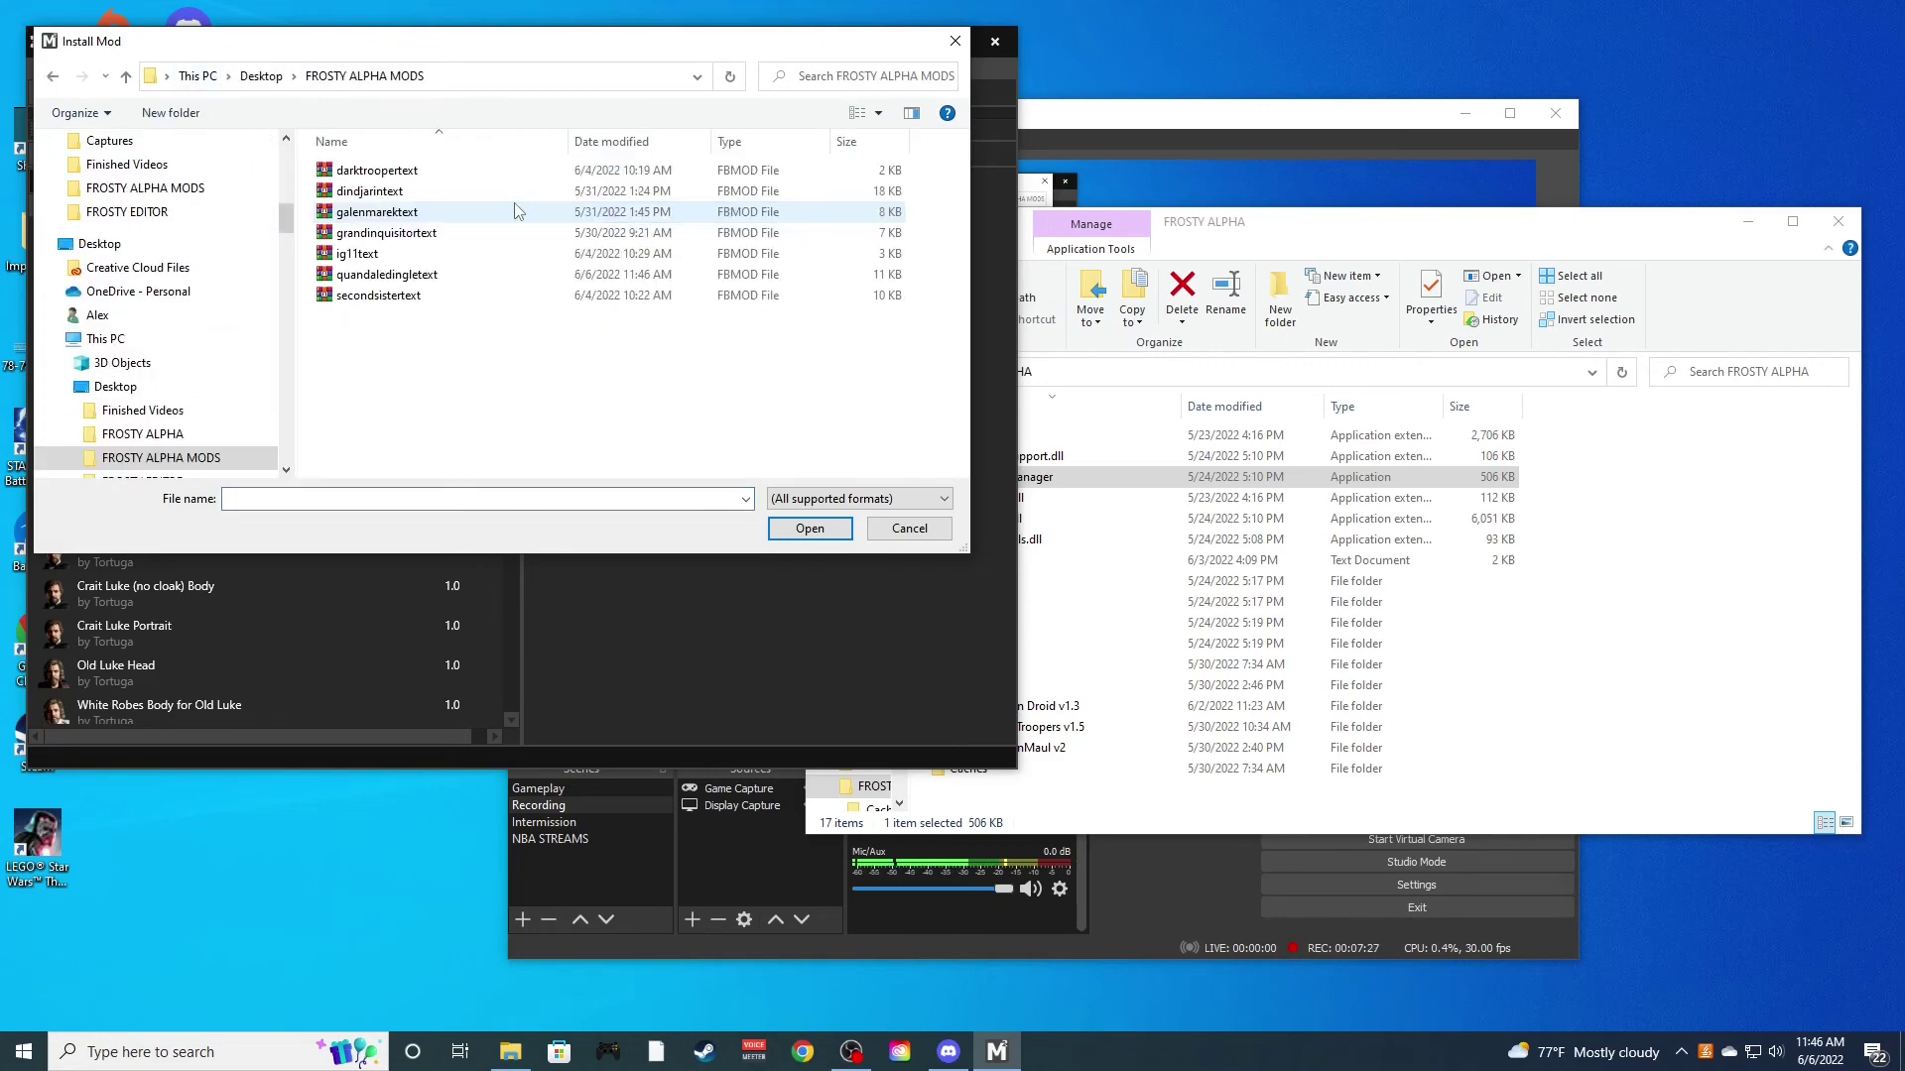
double_click(401, 274)
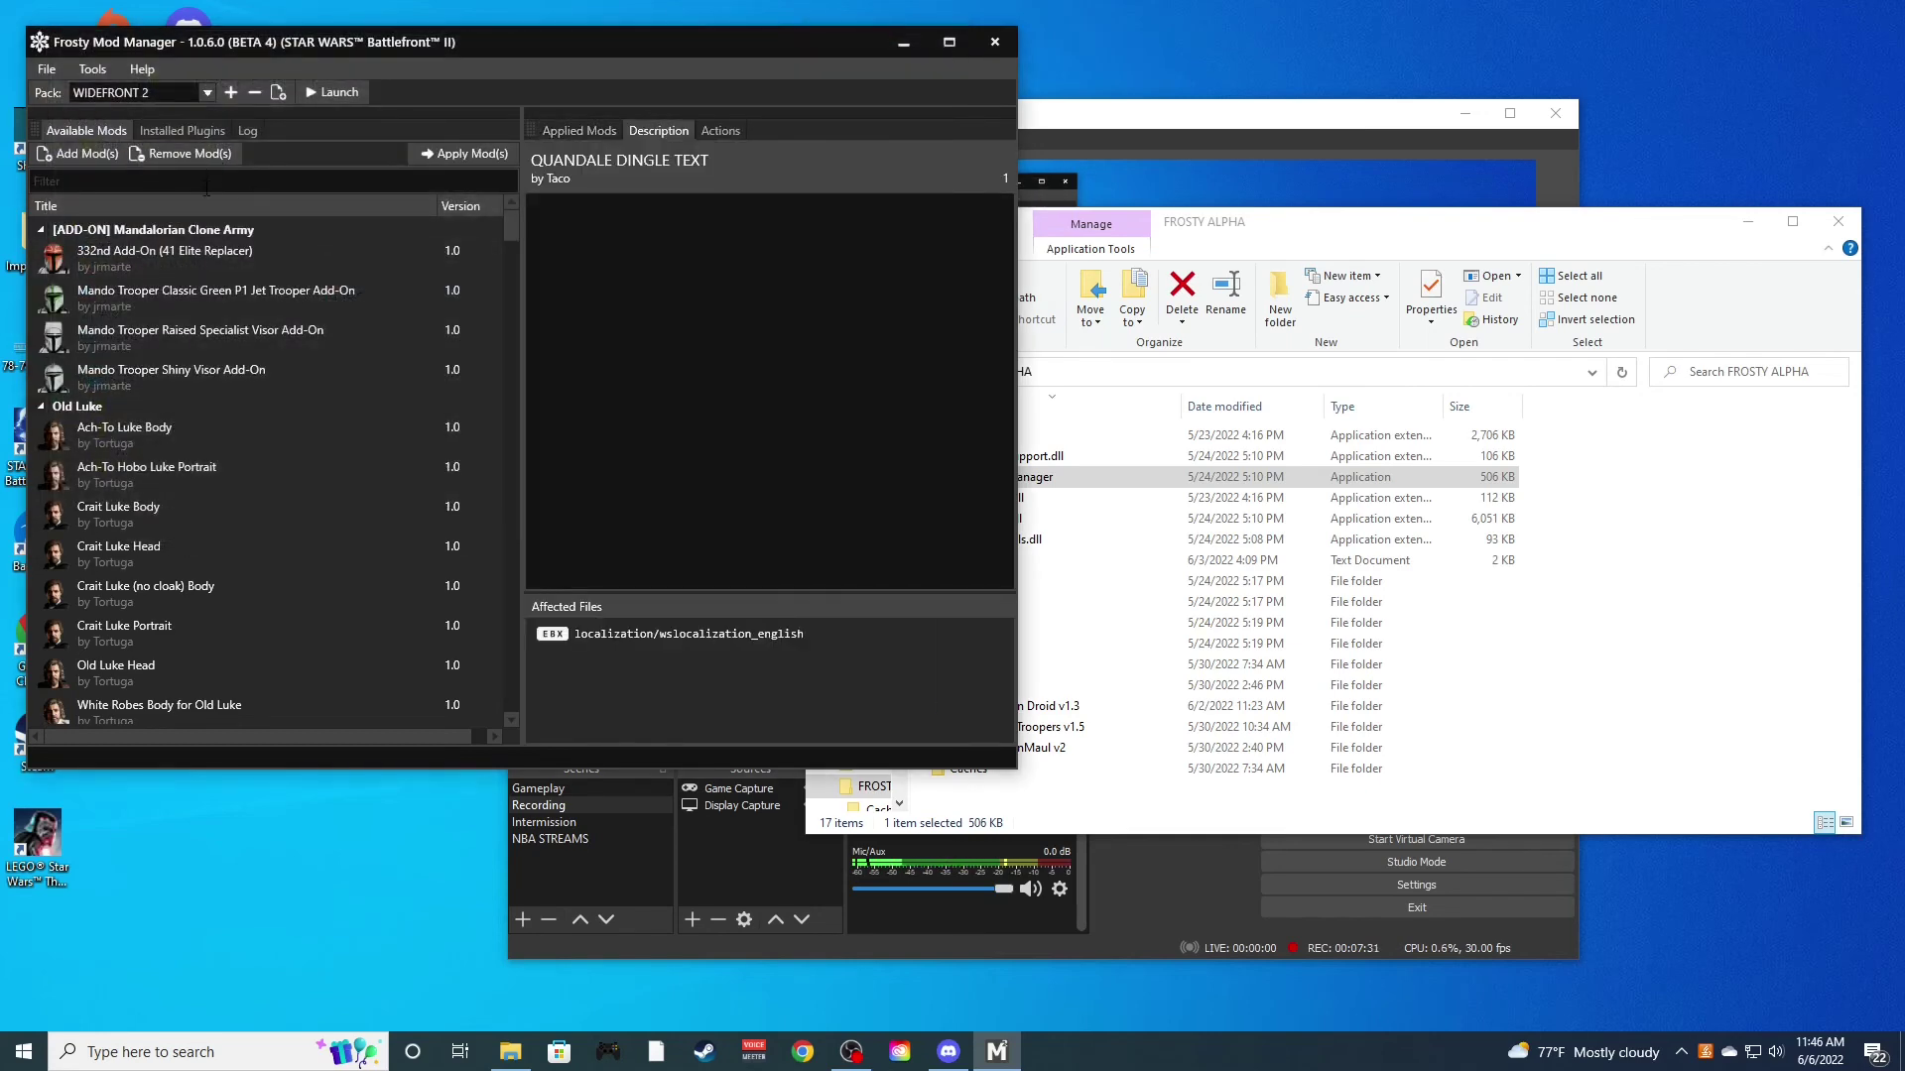
Filter the available mods list for the quandale mod
click(211, 179)
text(qu)
text(anfslr)
key(Return)
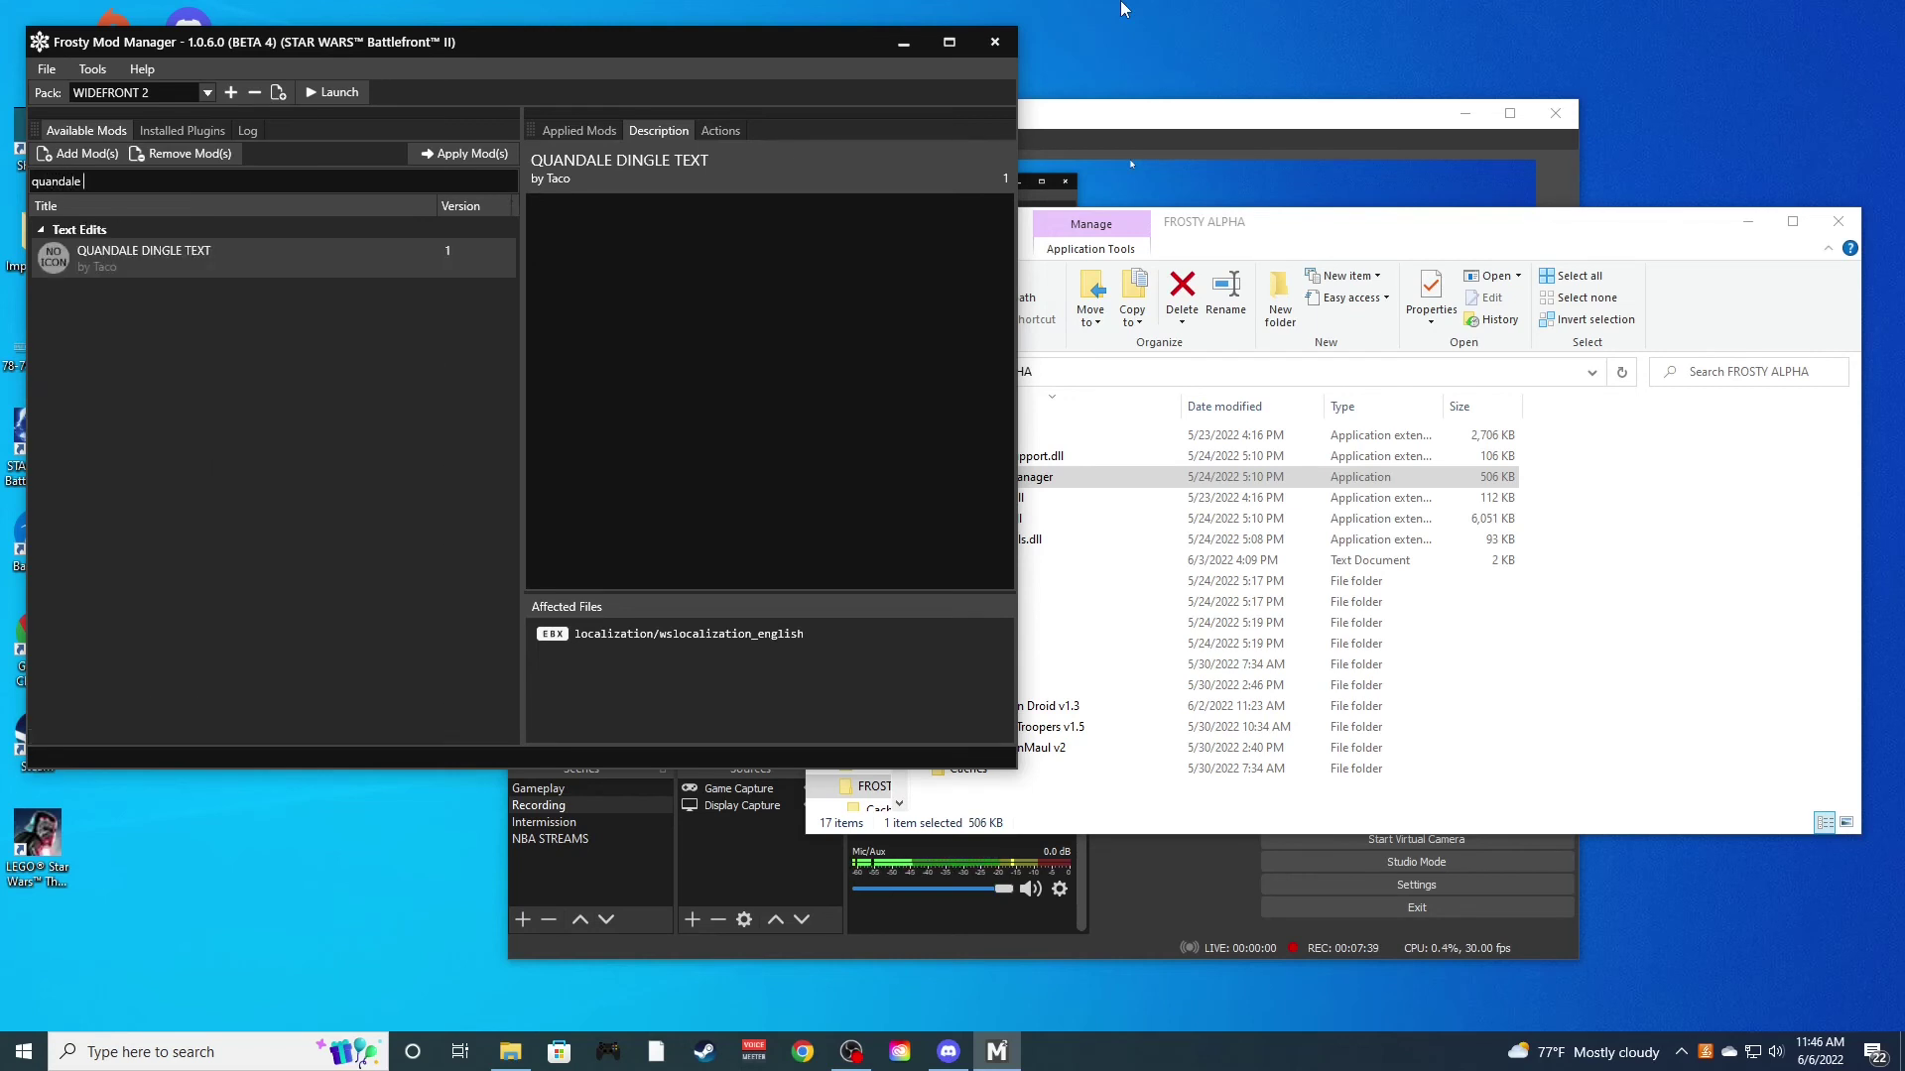
Apply QUANDALE DINGLE TEXT and close the FROSTY ALPHA Explorer window
double_click(169, 248)
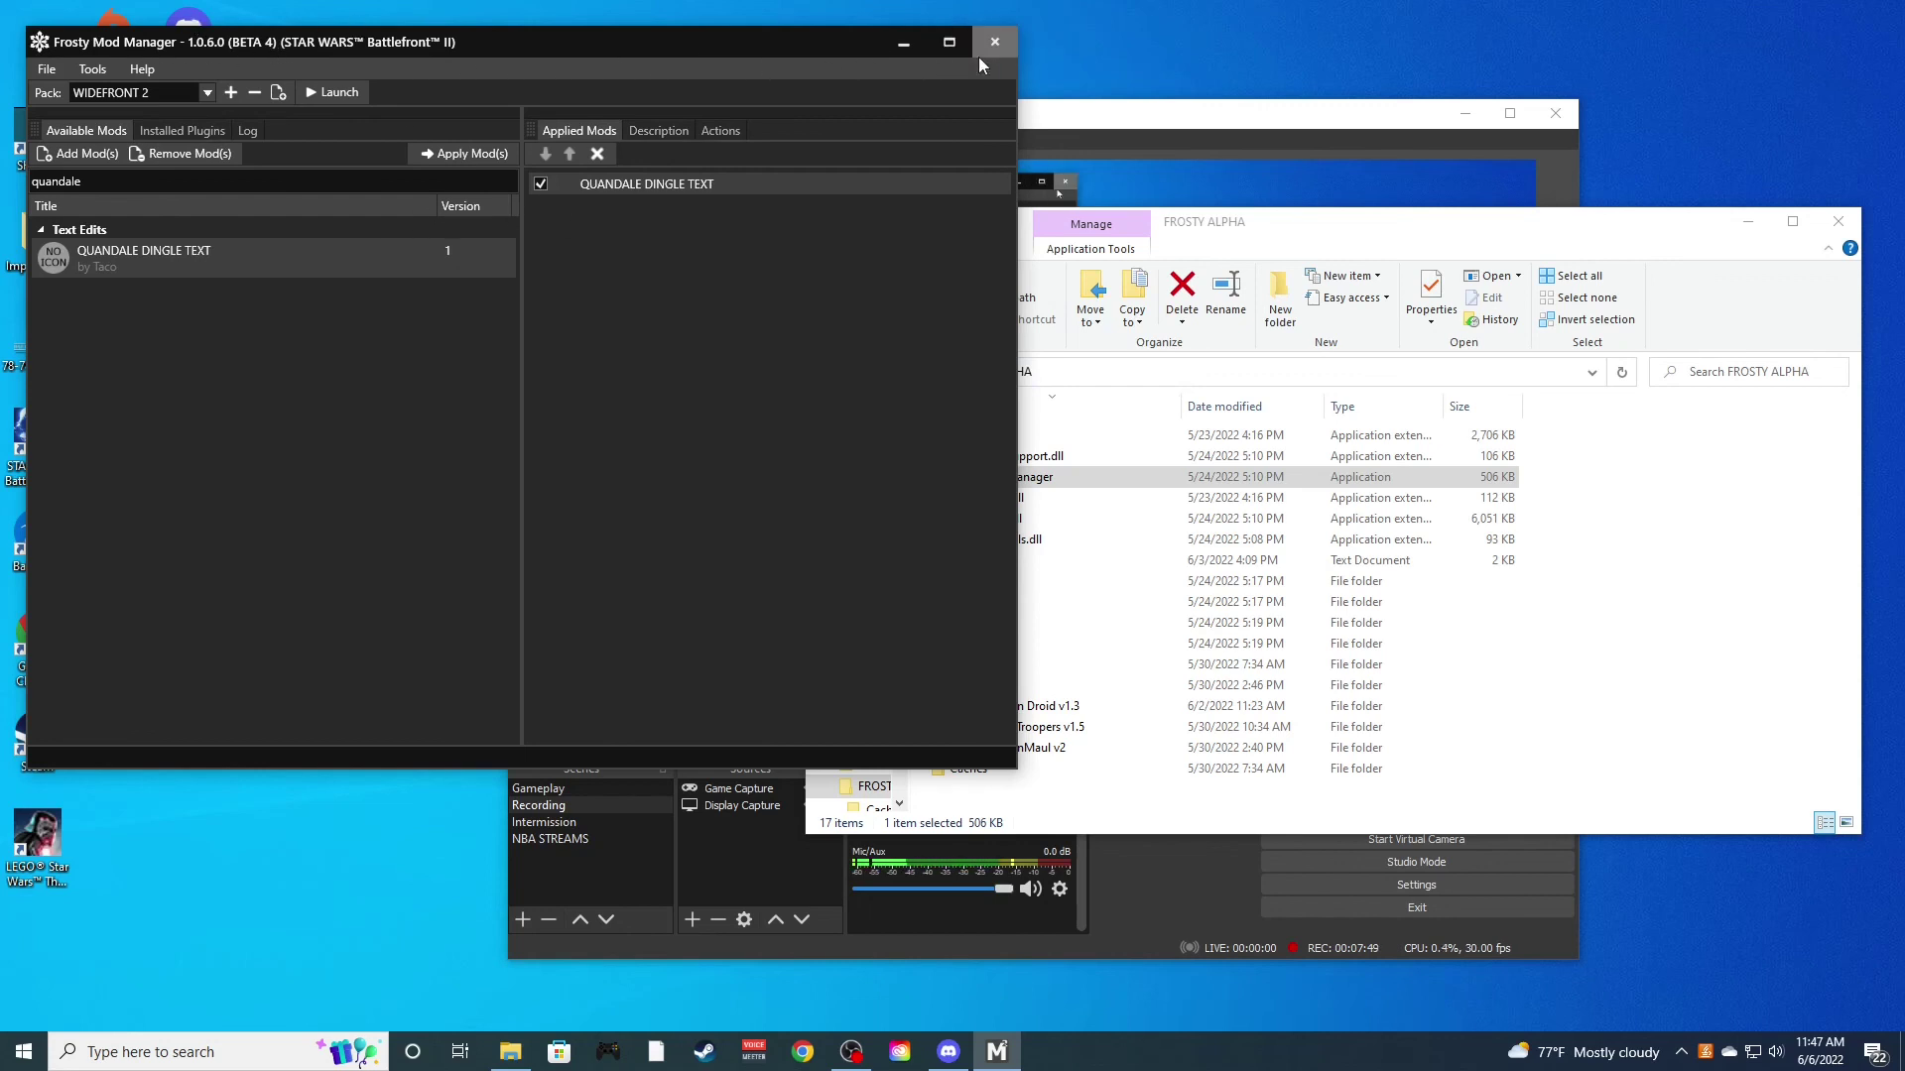
click(1838, 222)
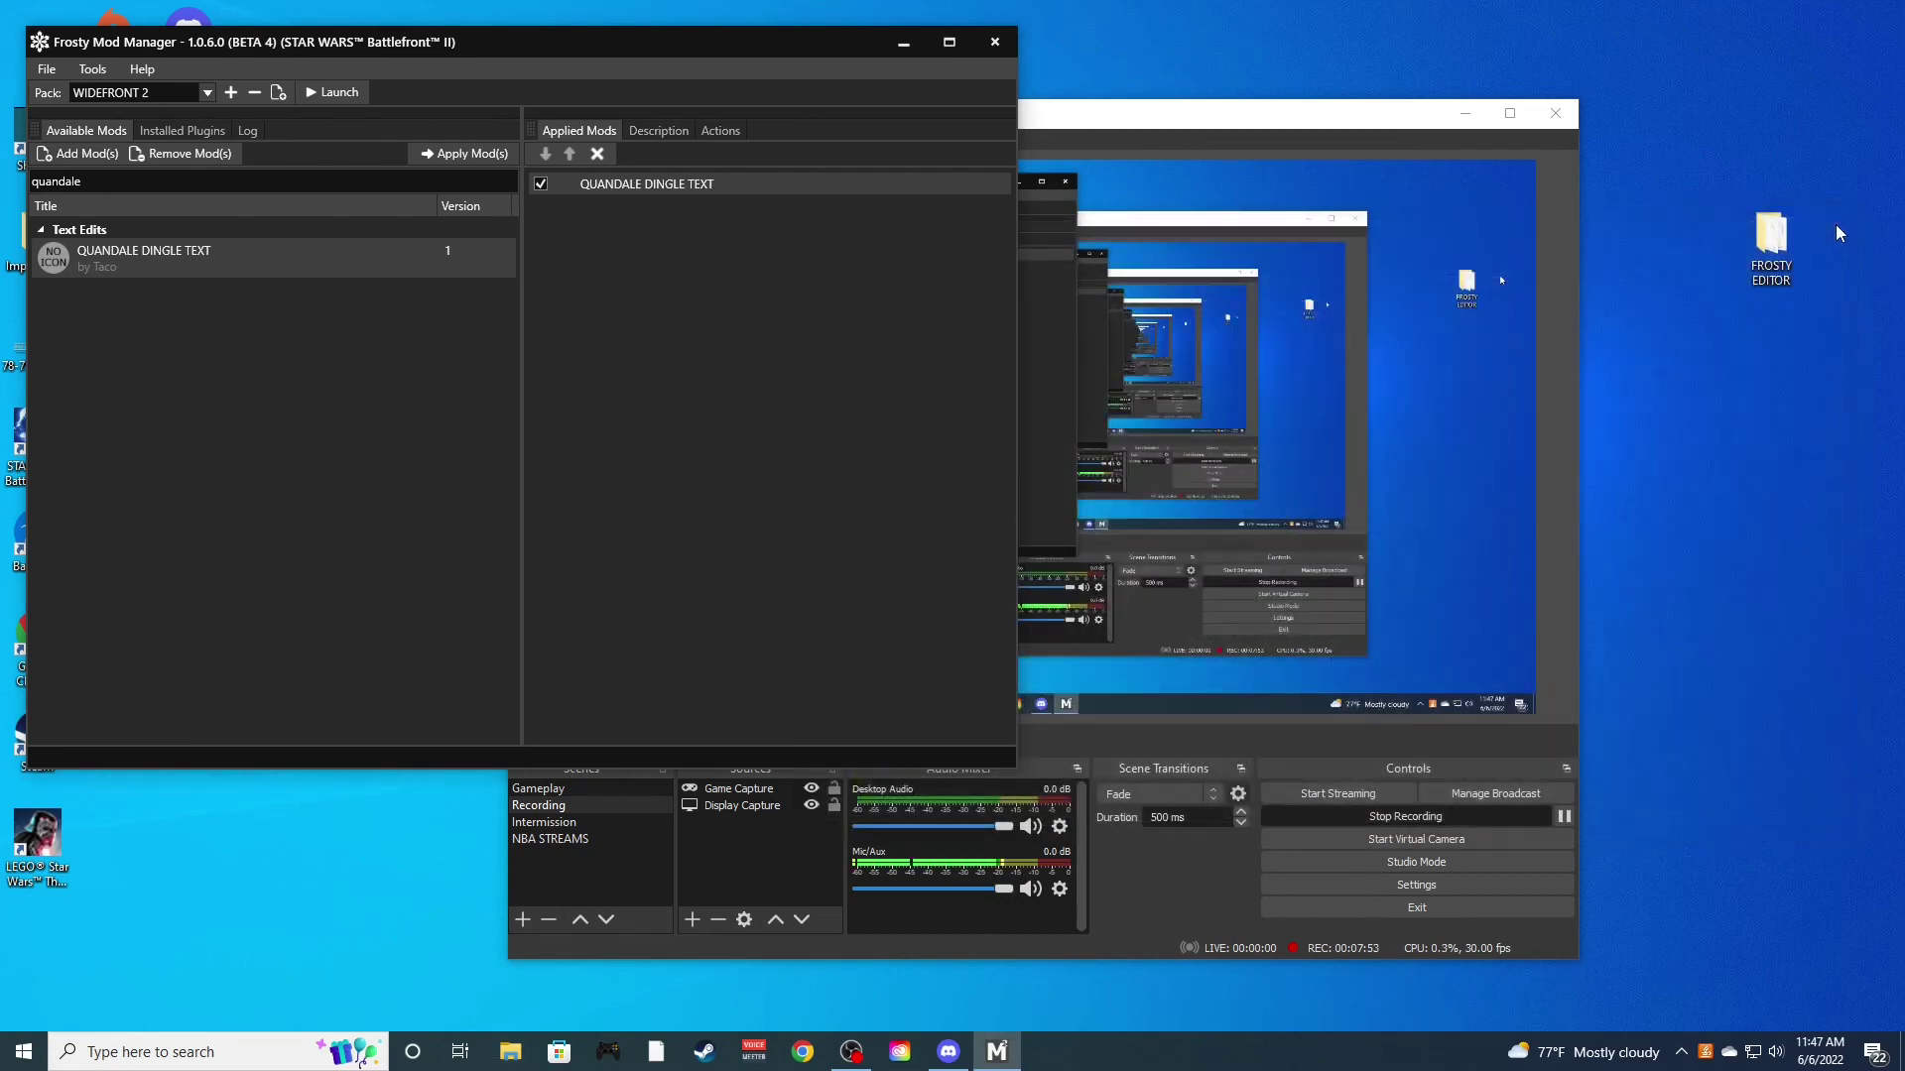